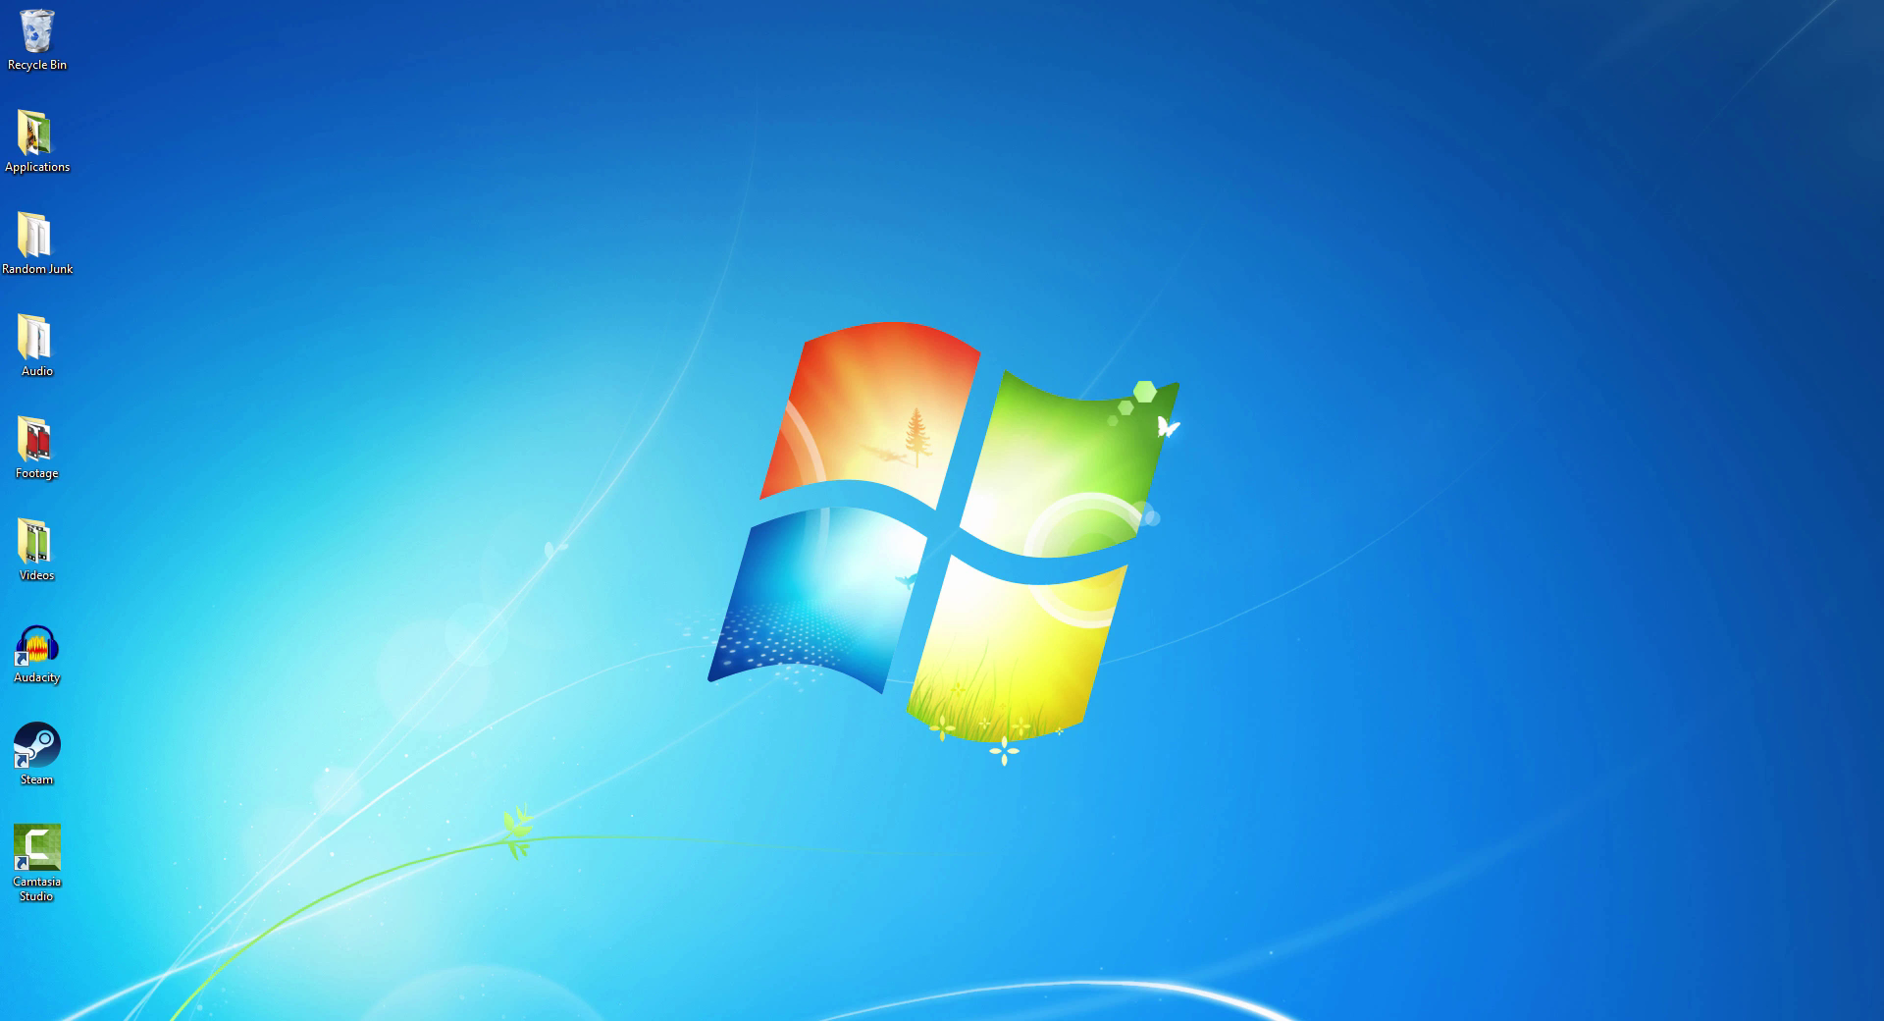
- Open the Dropbox share link for Exxo Avalon v9.6b.zip in the browser
{"action": "left_click", "coordinate": [127, 942]}
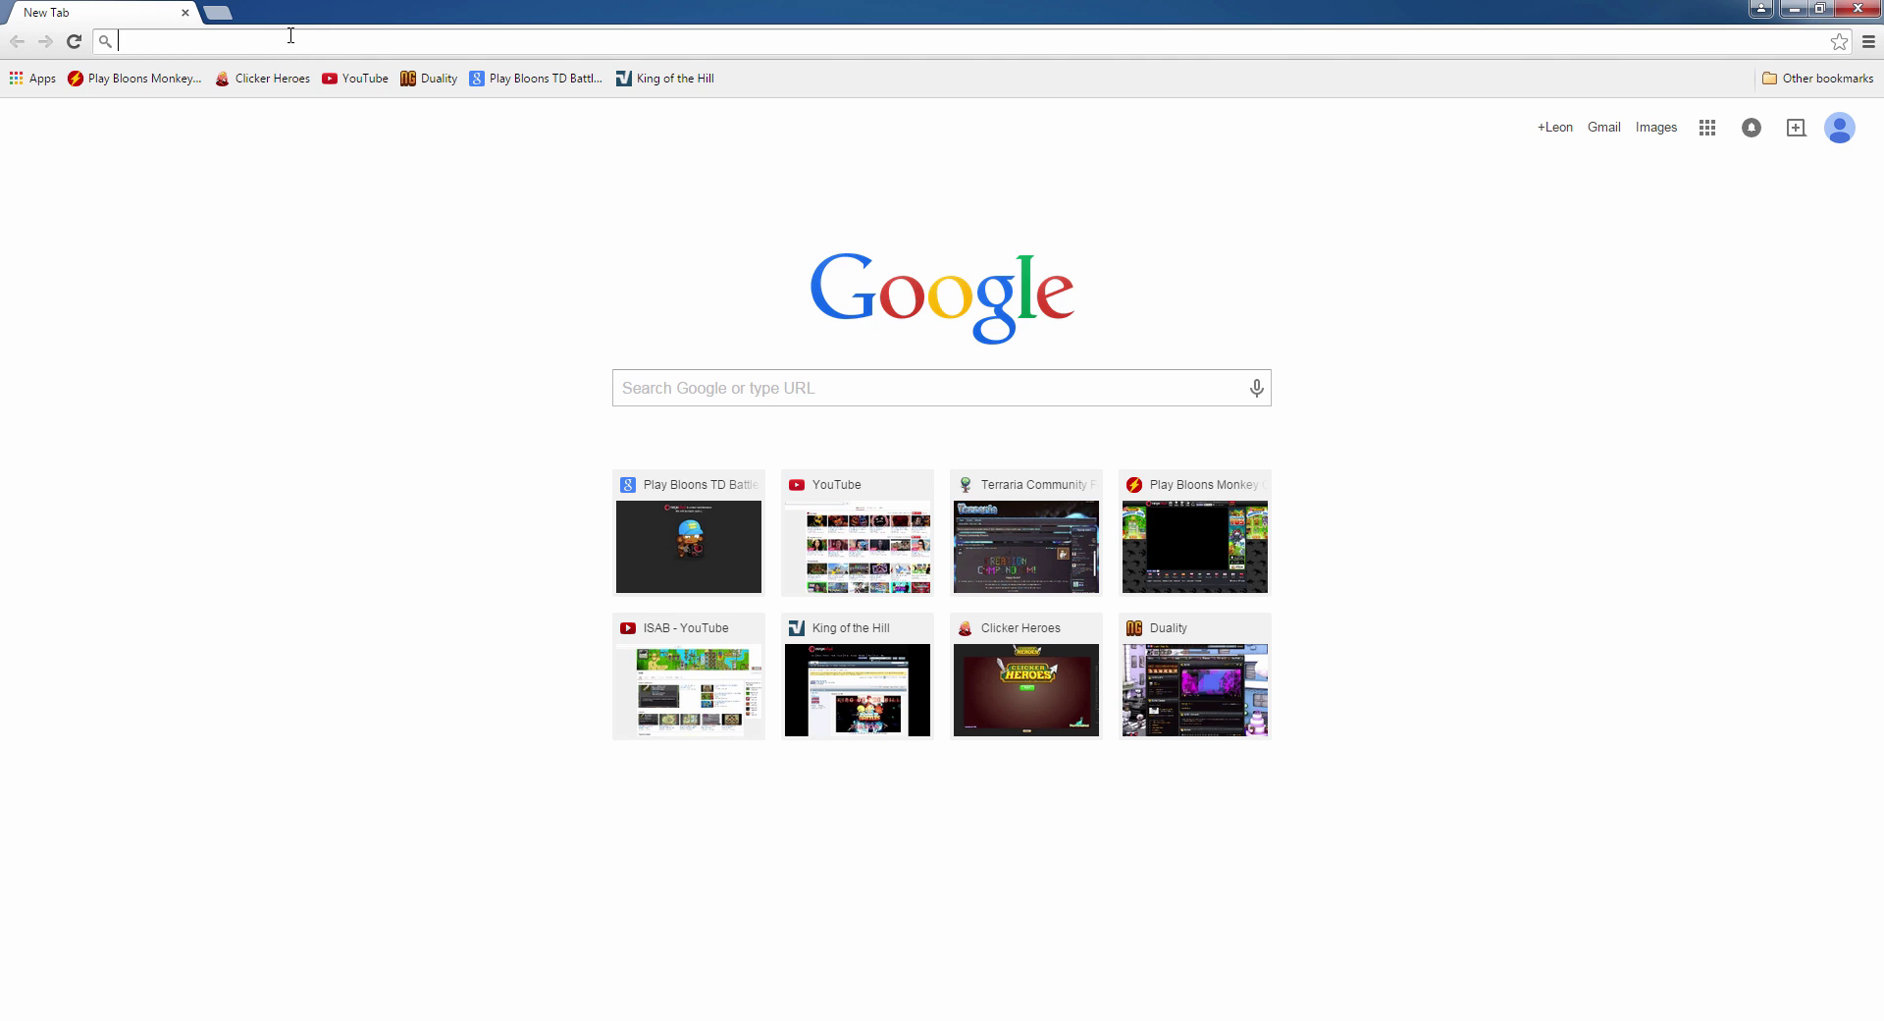
{"action": "key", "text": "Return"}
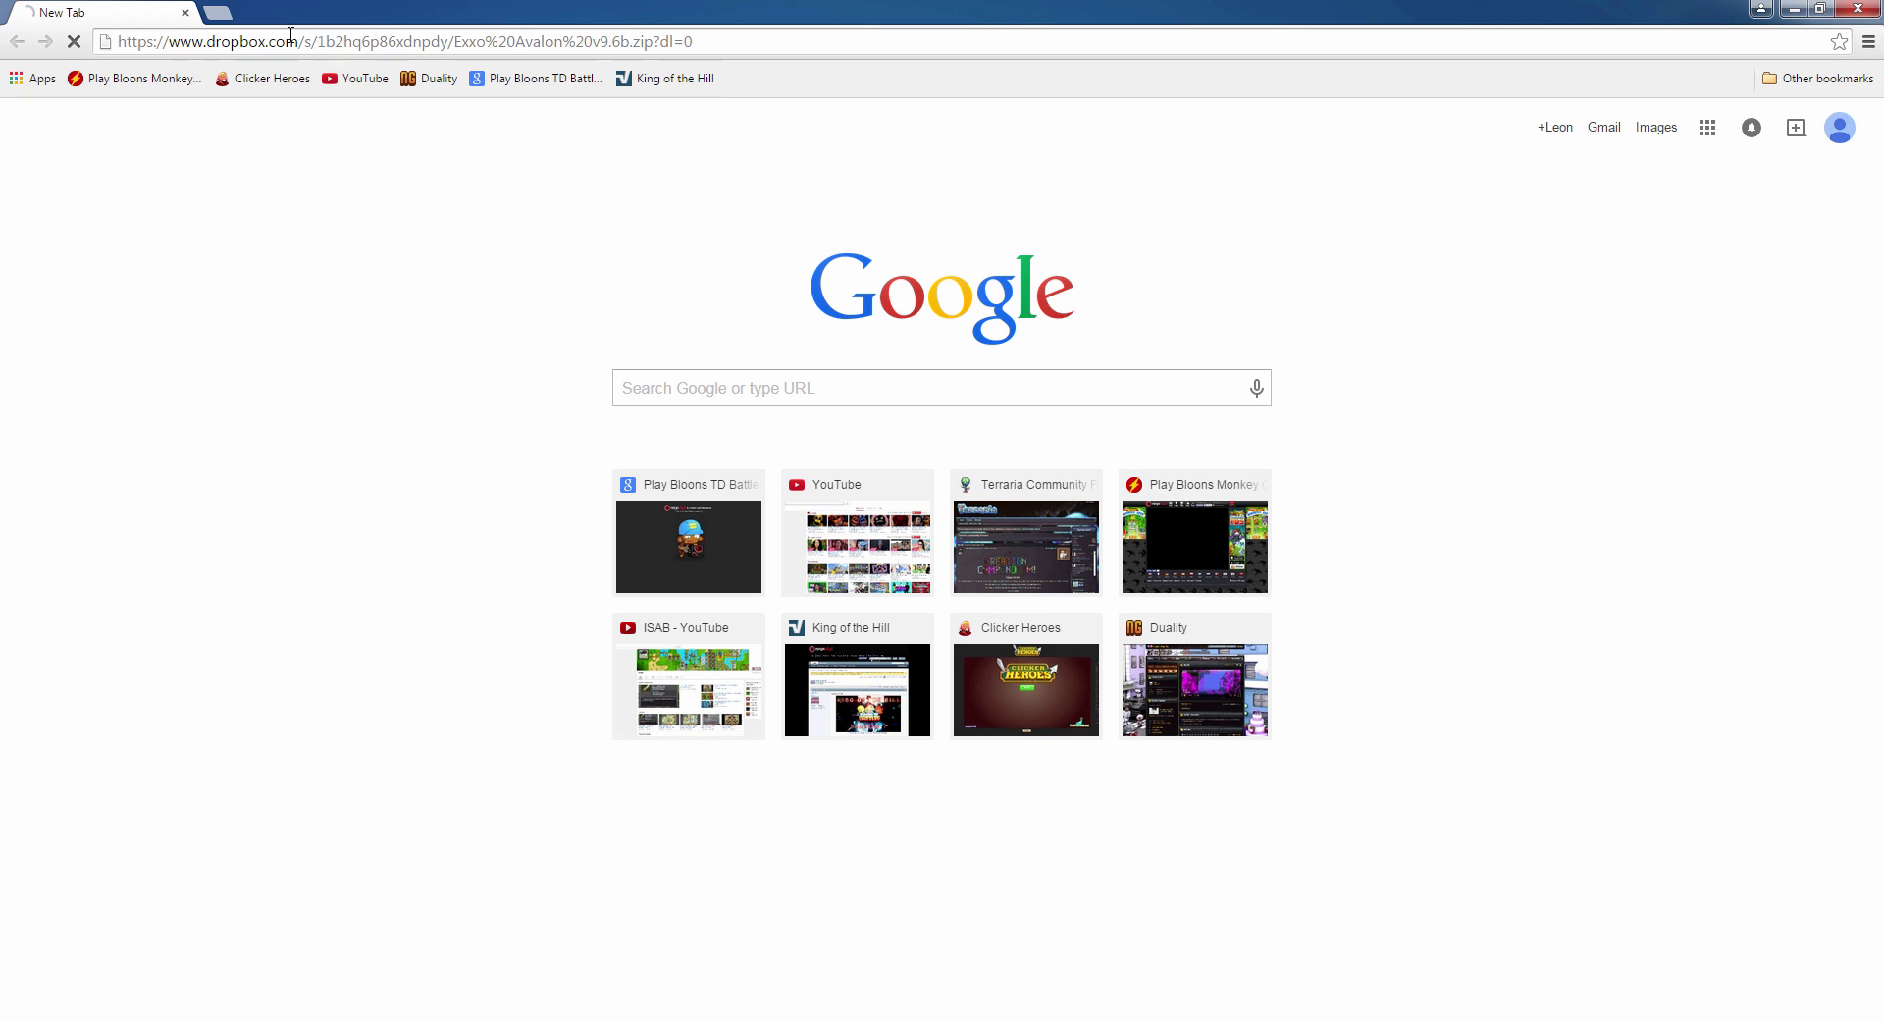
- Dismiss the Dropbox sign-up prompt and move the browser window to the top-right
{"action": "double_click", "coordinate": [294, 27]}
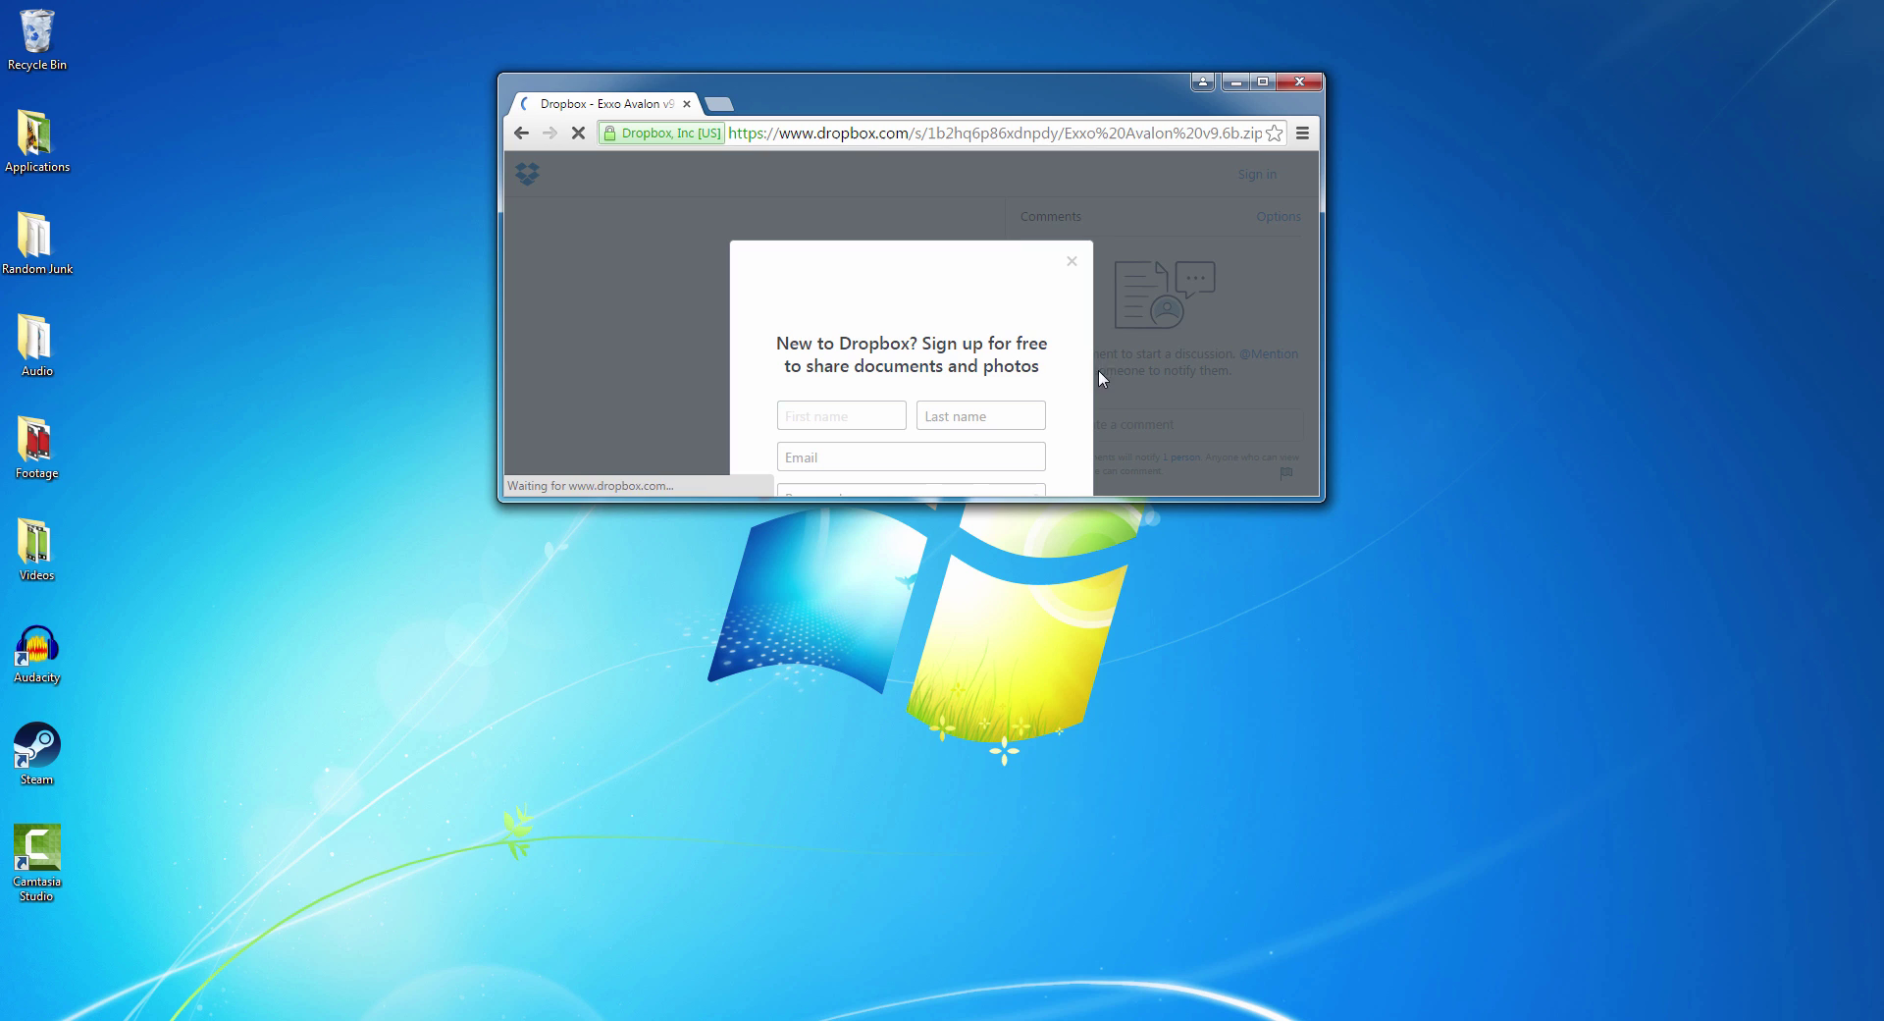
{"action": "left_click", "coordinate": [1076, 267]}
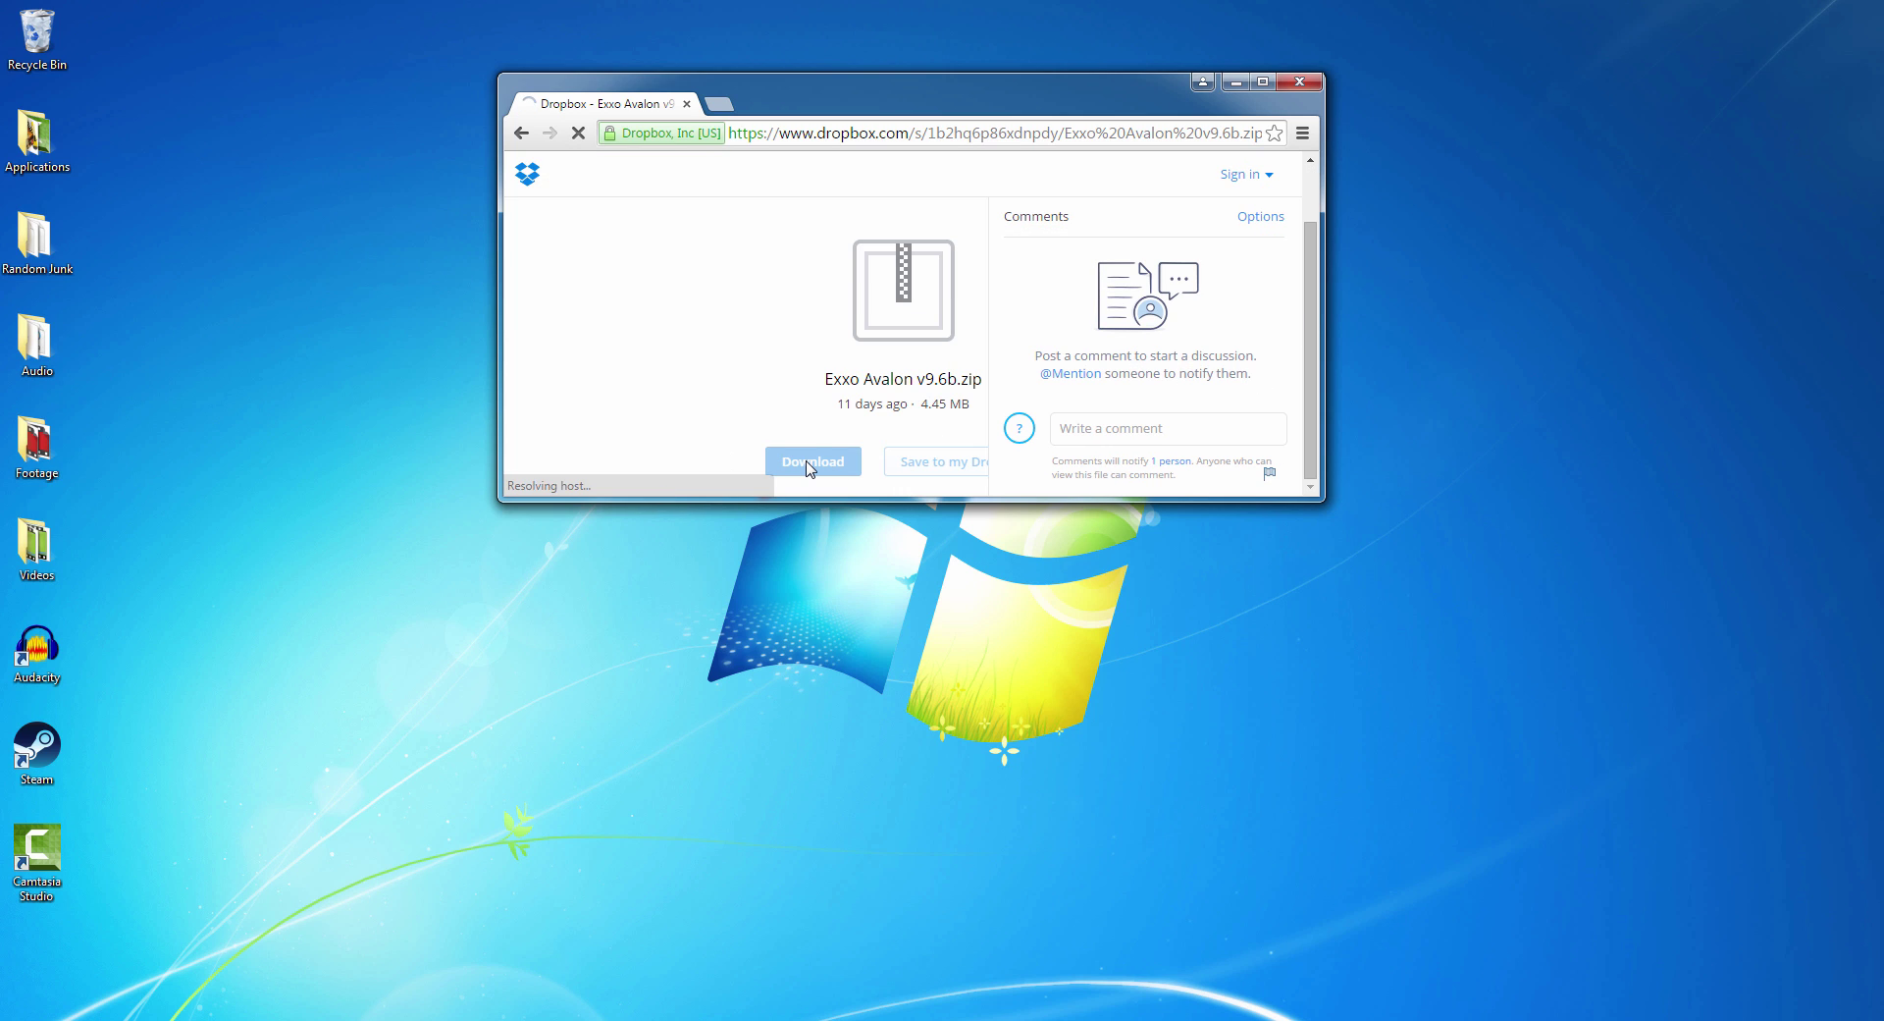
{"action": "left_click_drag", "start_coordinate": [877, 32], "coordinate": [875, 1]}
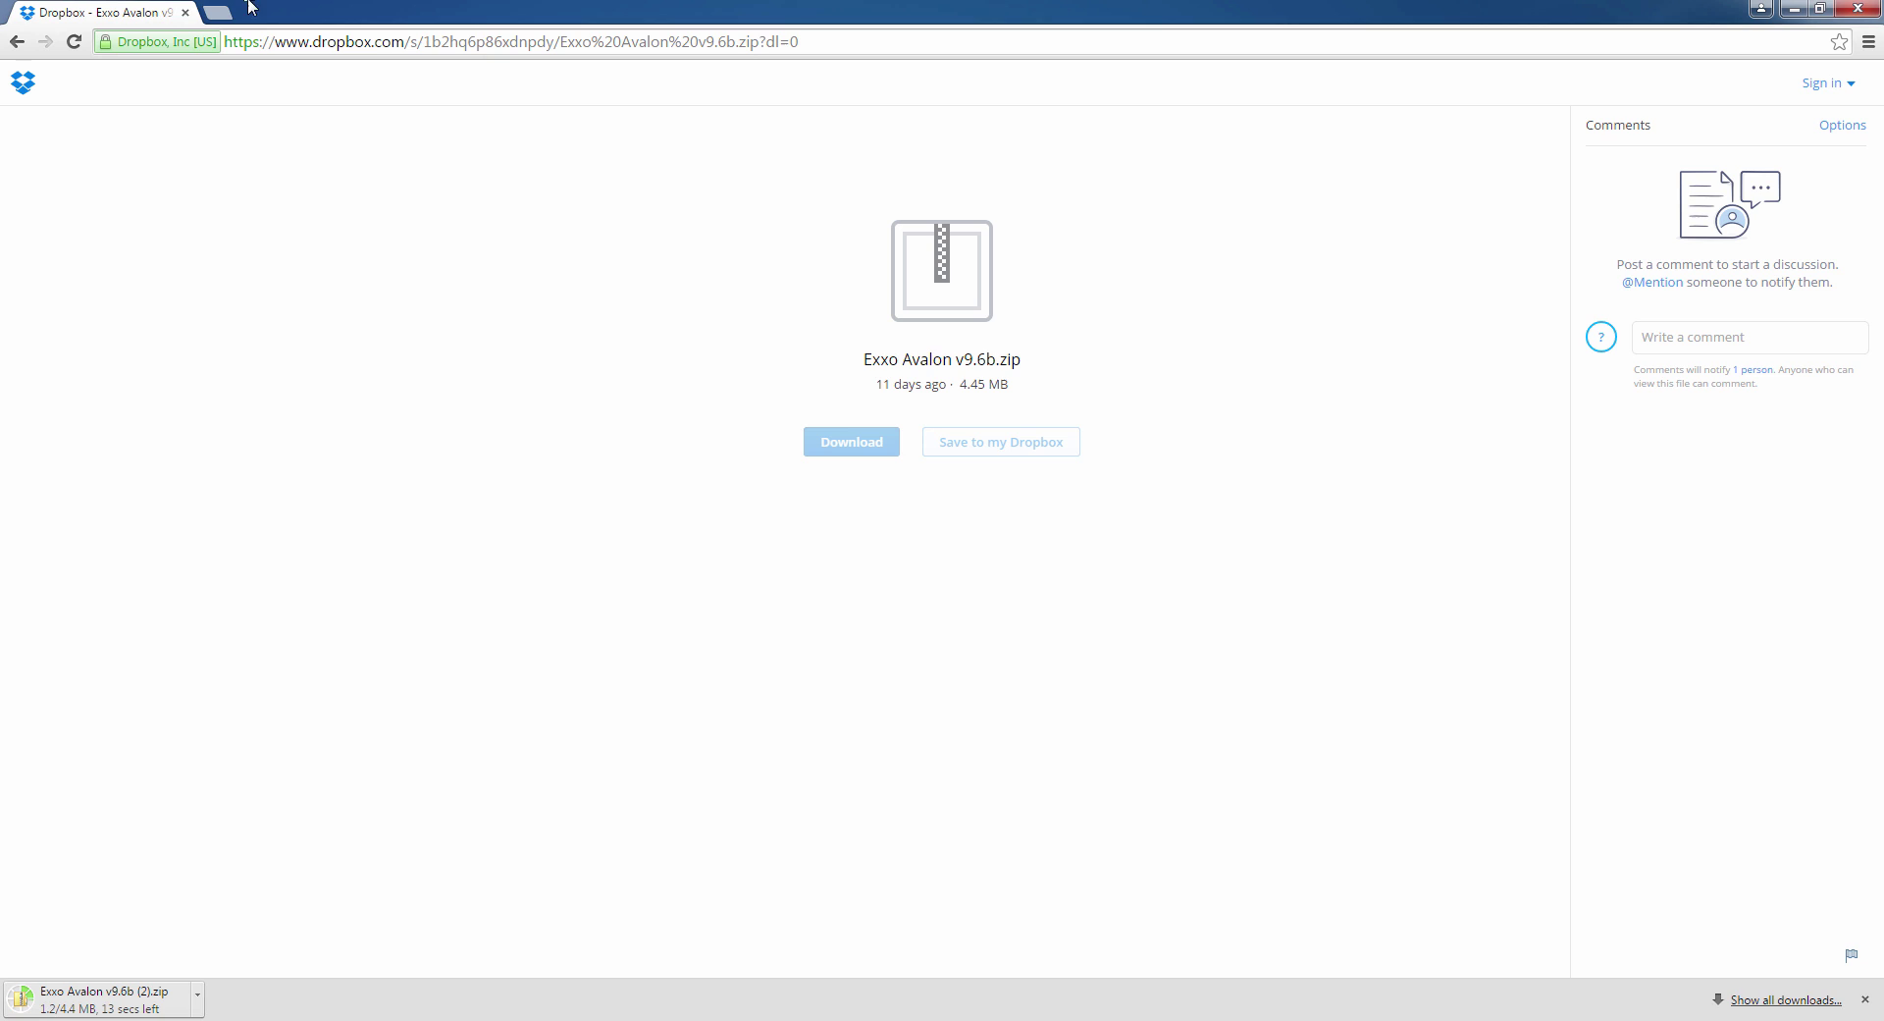
{"action": "left_click_drag", "start_coordinate": [295, 8], "coordinate": [1304, 22]}
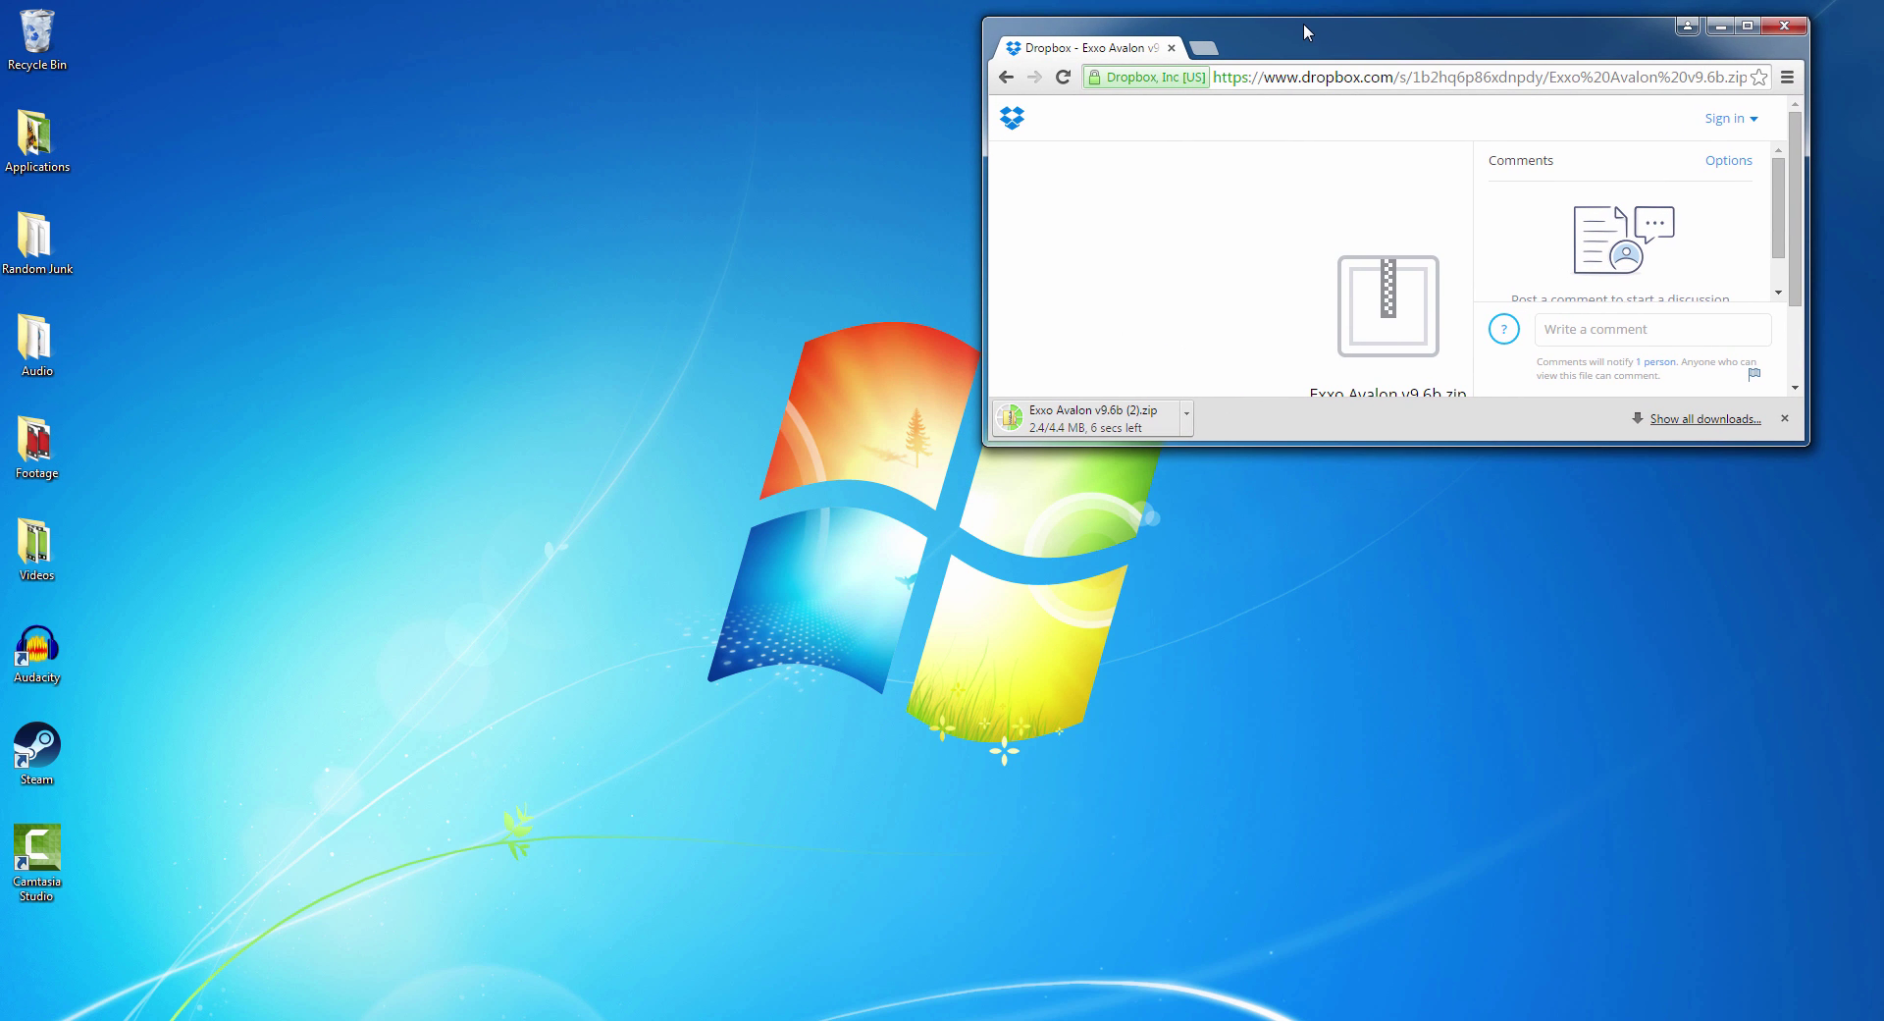
- Open Steam's install folder using the desktop shortcut's Open file location
{"action": "left_click", "coordinate": [39, 750]}
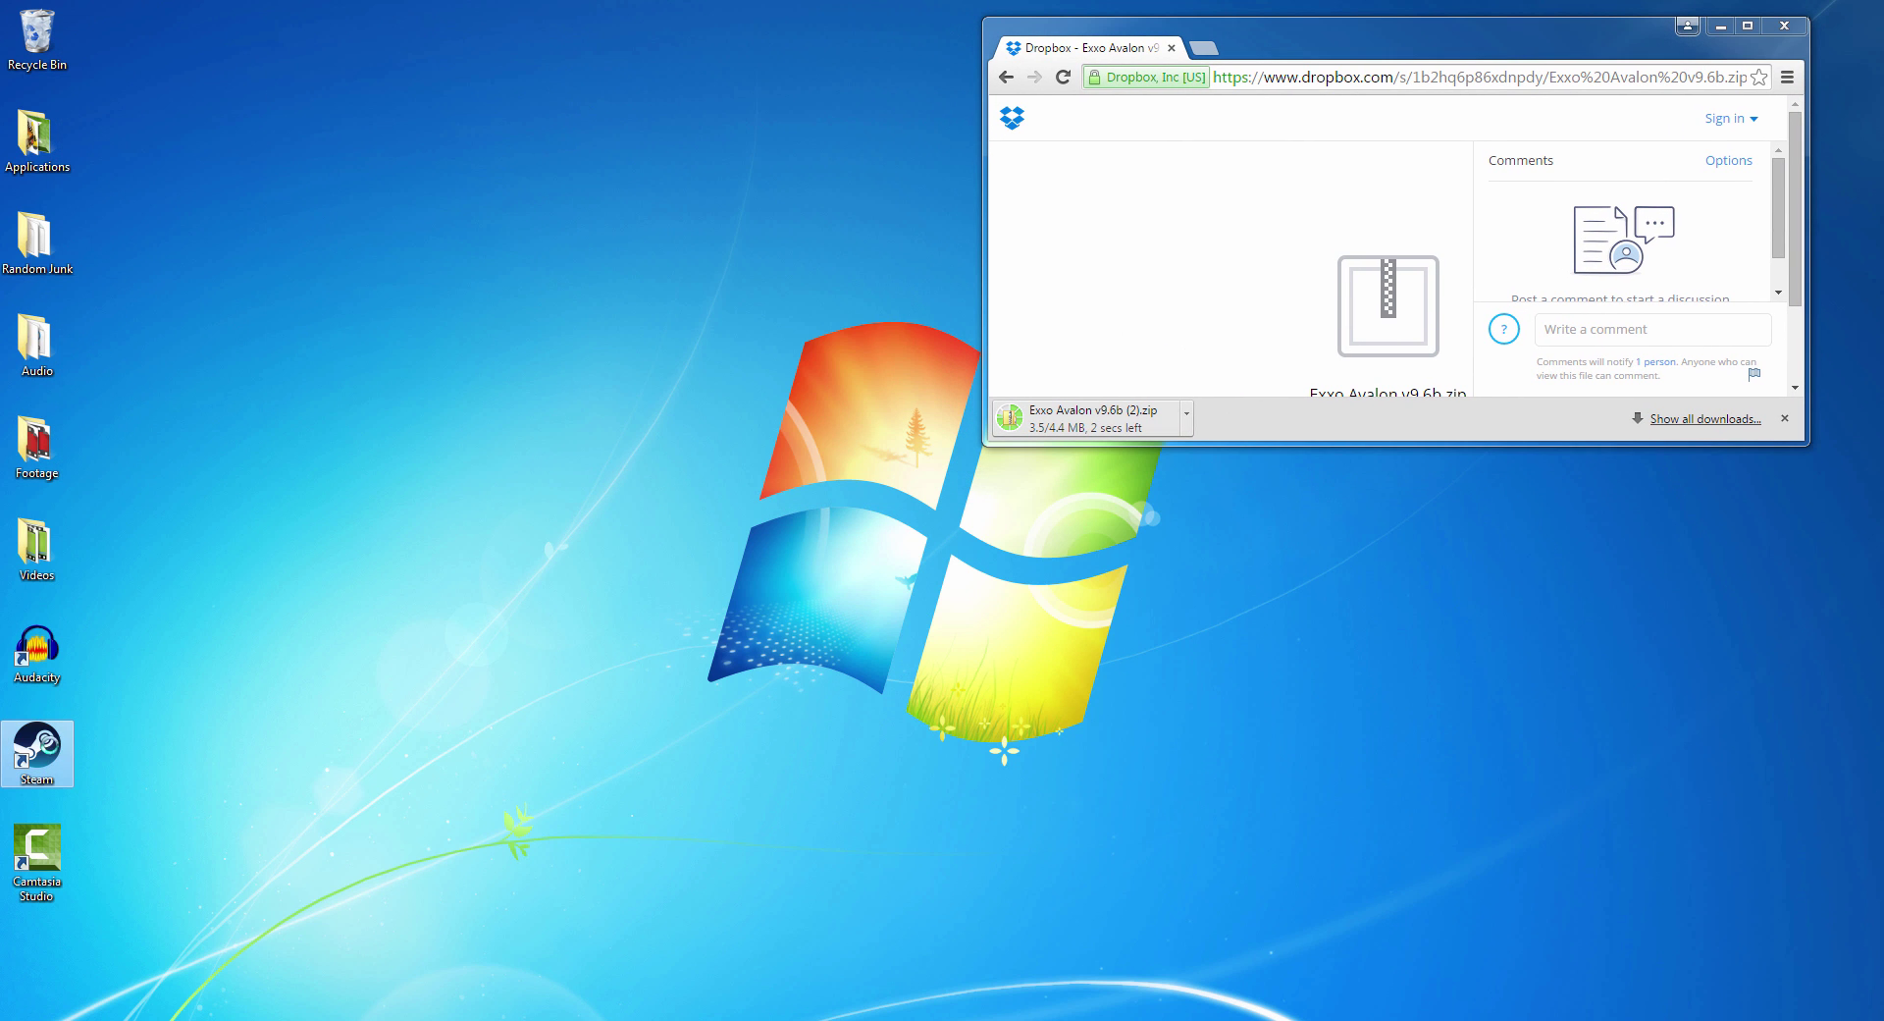
{"action": "right_click", "coordinate": [45, 758]}
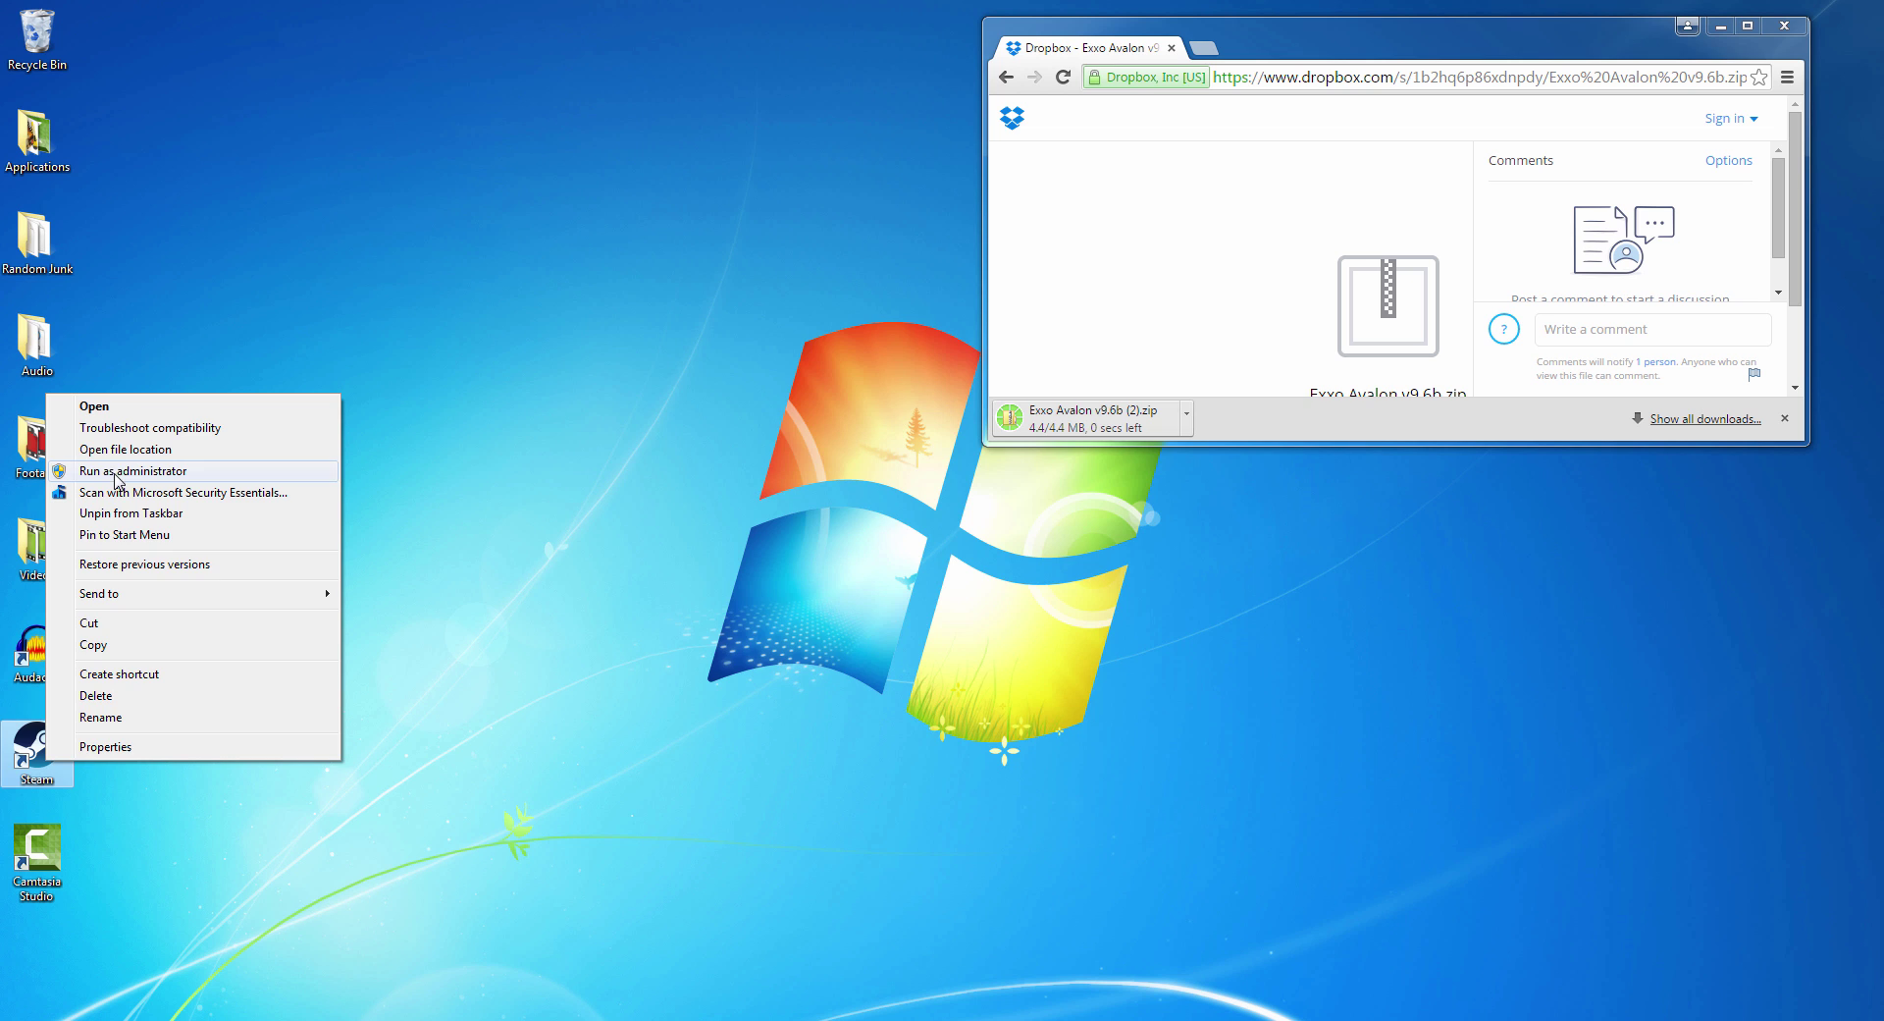
{"action": "left_click", "coordinate": [125, 448]}
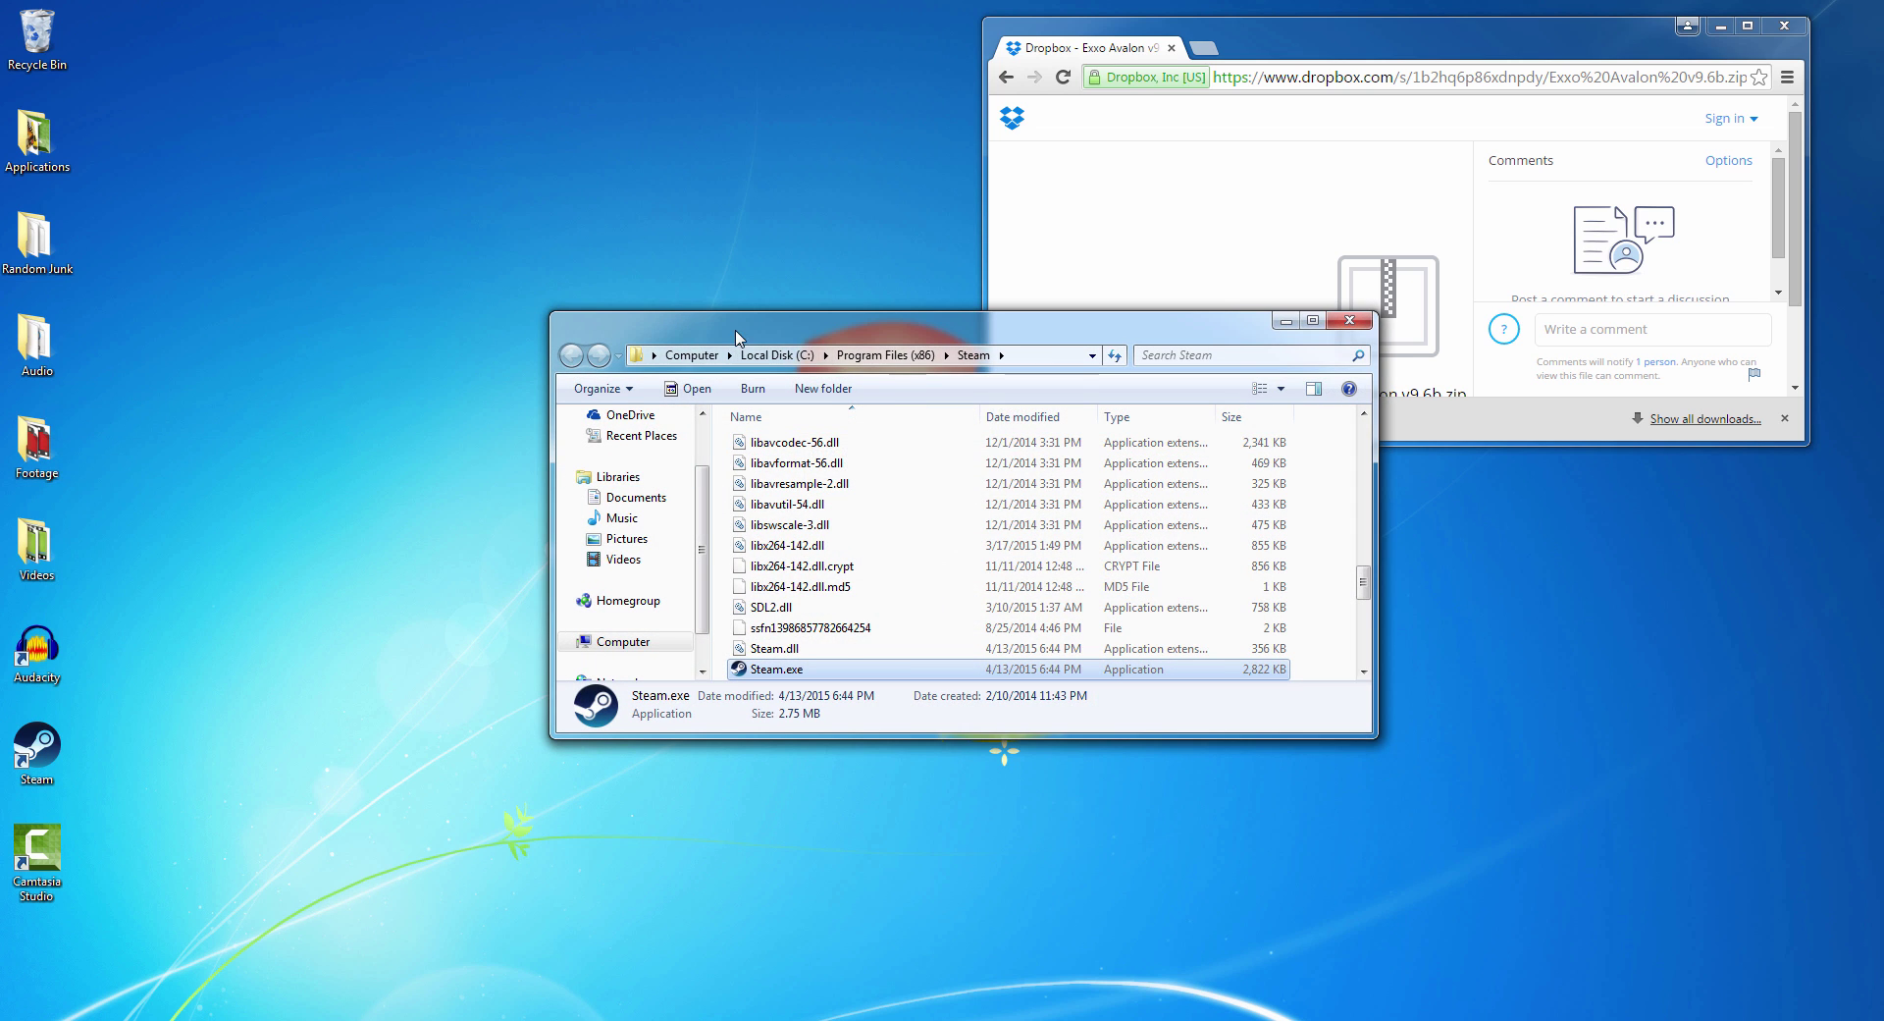
{"action": "left_click_drag", "start_coordinate": [753, 341], "coordinate": [550, 371]}
{"action": "scroll", "coordinate": [609, 560], "scroll_direction": "up", "scroll_amount": 8}
{"action": "scroll", "coordinate": [608, 560], "scroll_direction": "up", "scroll_amount": 4}
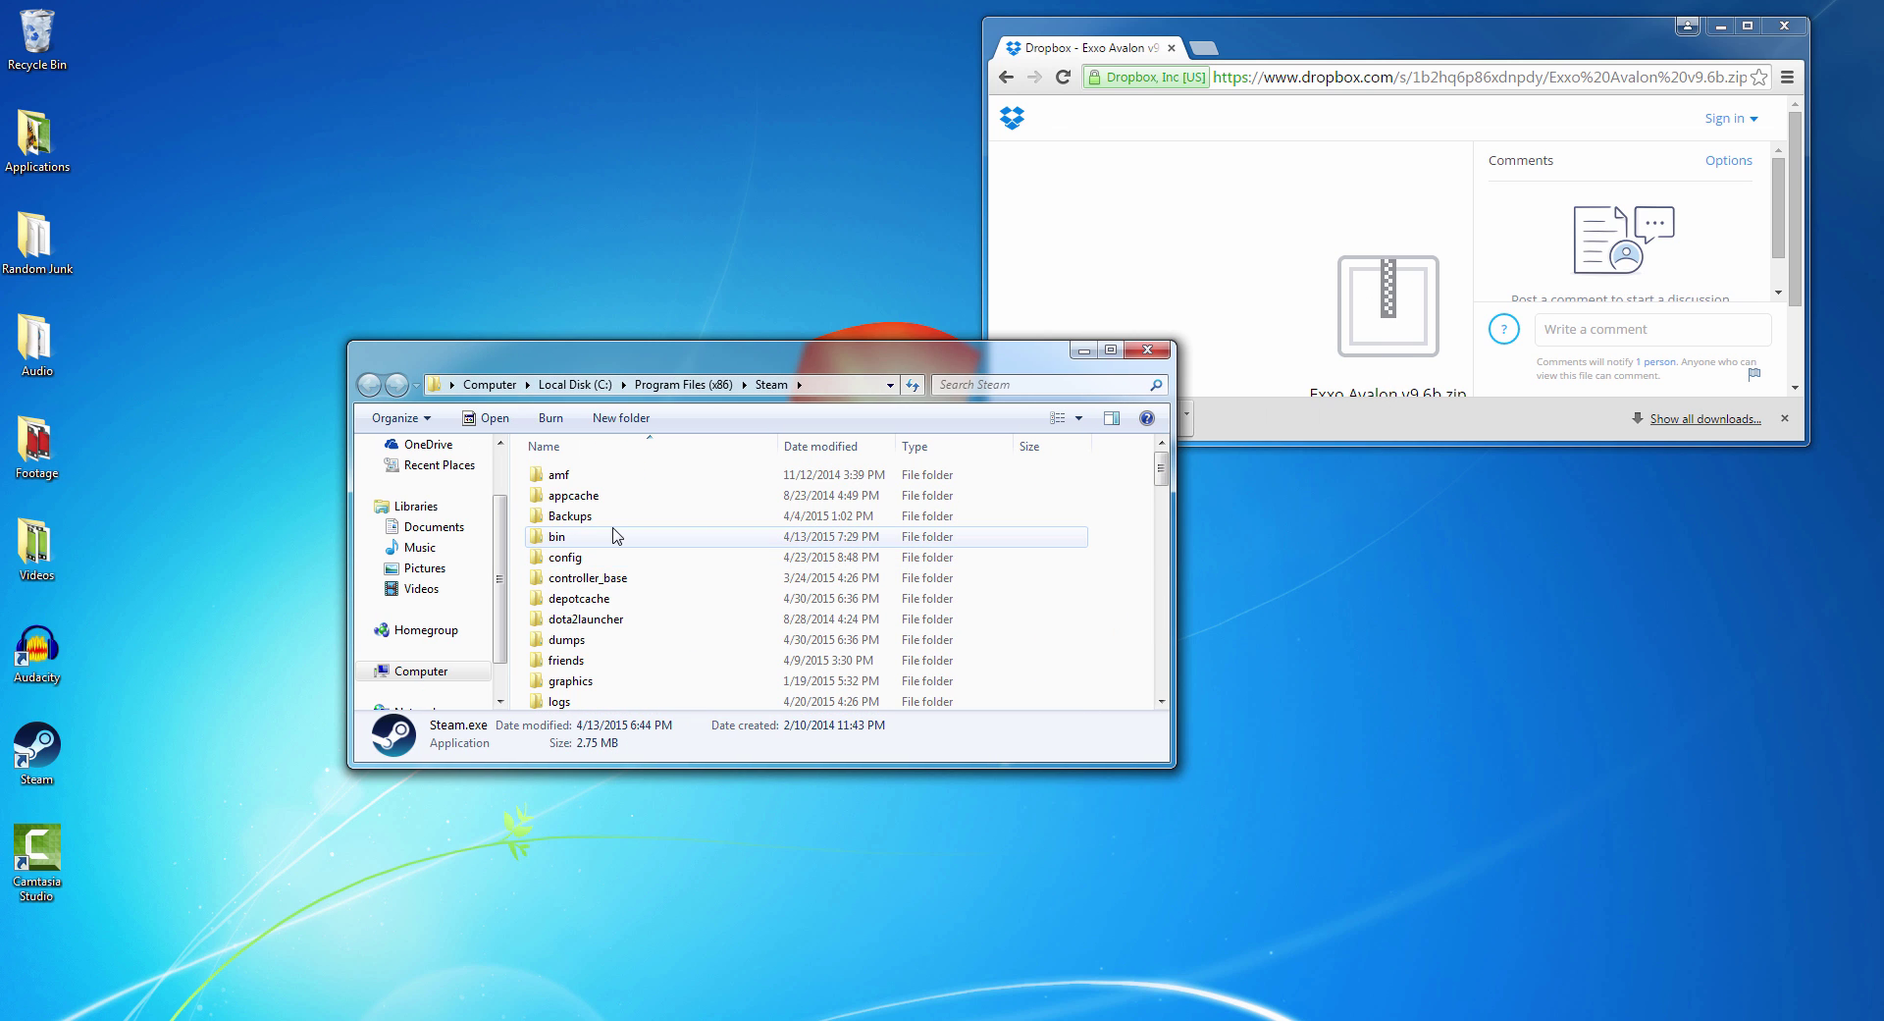
{"action": "scroll", "coordinate": [614, 535], "scroll_direction": "down", "scroll_amount": 2}
{"action": "scroll", "coordinate": [613, 535], "scroll_direction": "down", "scroll_amount": 1}
{"action": "scroll", "coordinate": [618, 569], "scroll_direction": "down", "scroll_amount": 2}
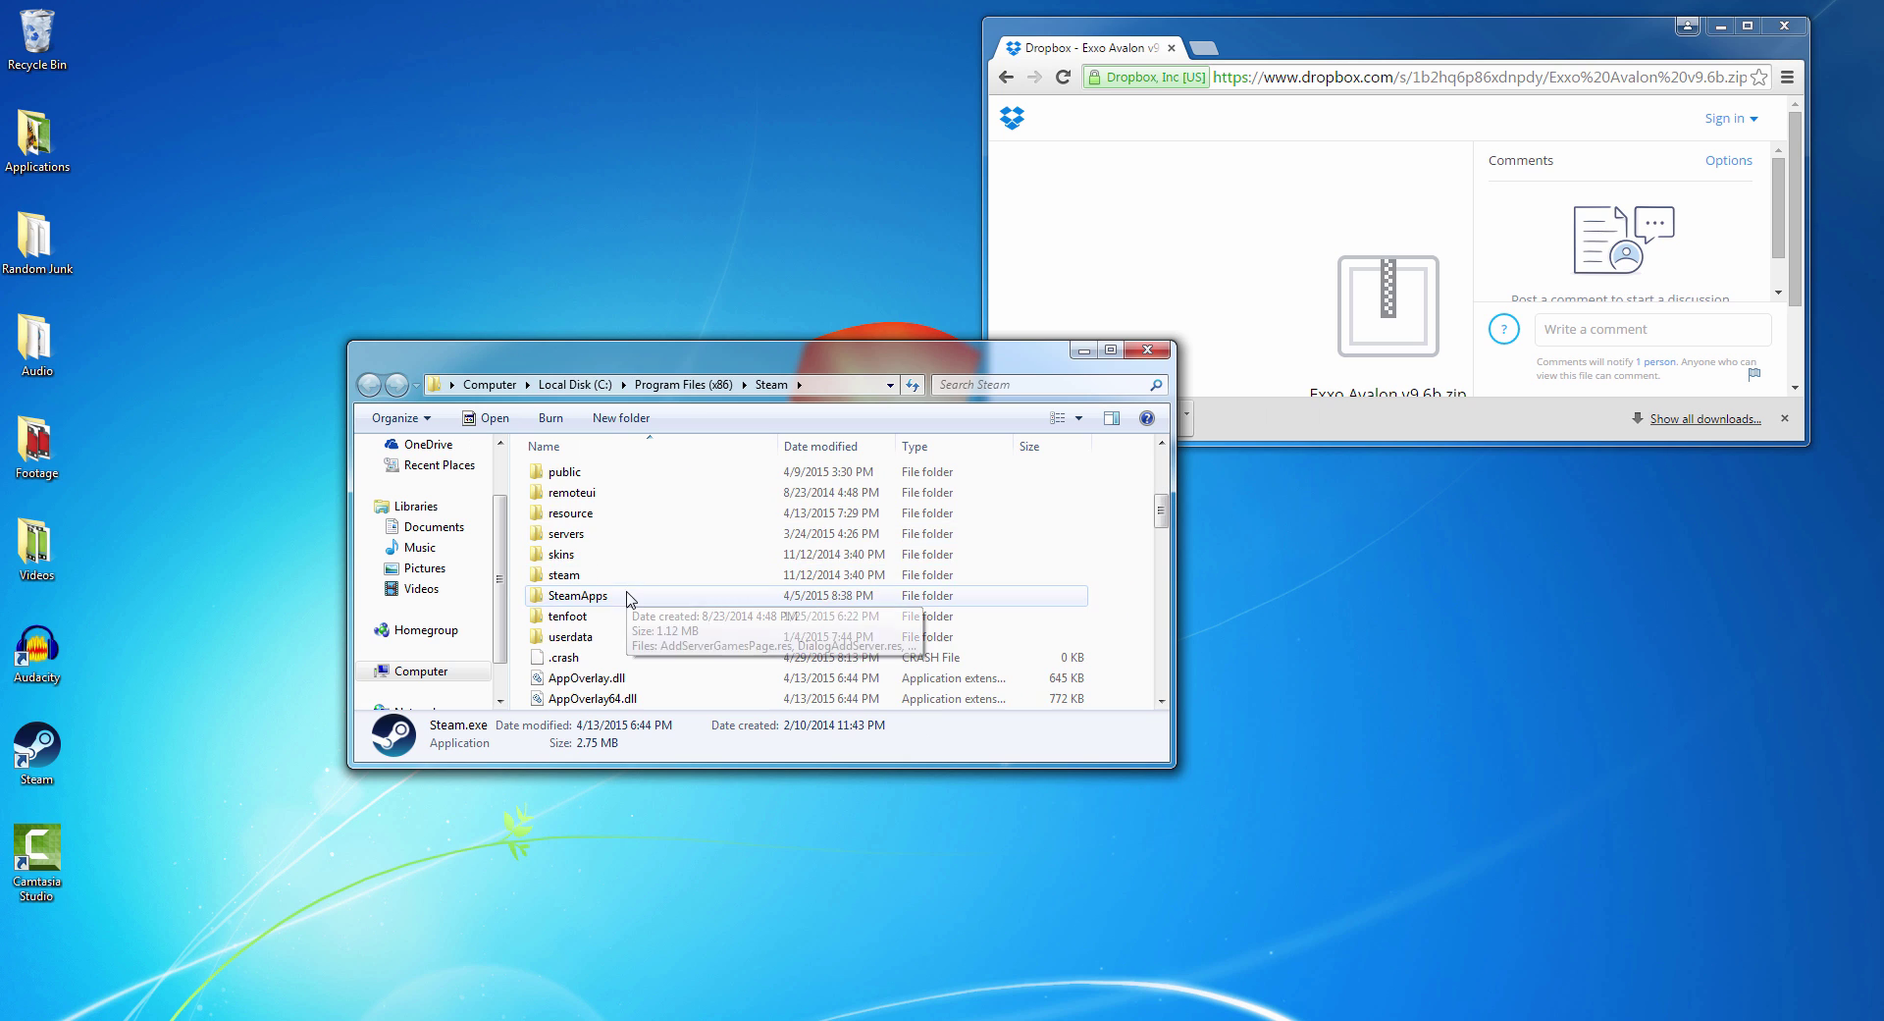
- Go into SteamApps, then common, then the Terraria folder
{"action": "double_click", "coordinate": [619, 599]}
{"action": "double_click", "coordinate": [589, 475]}
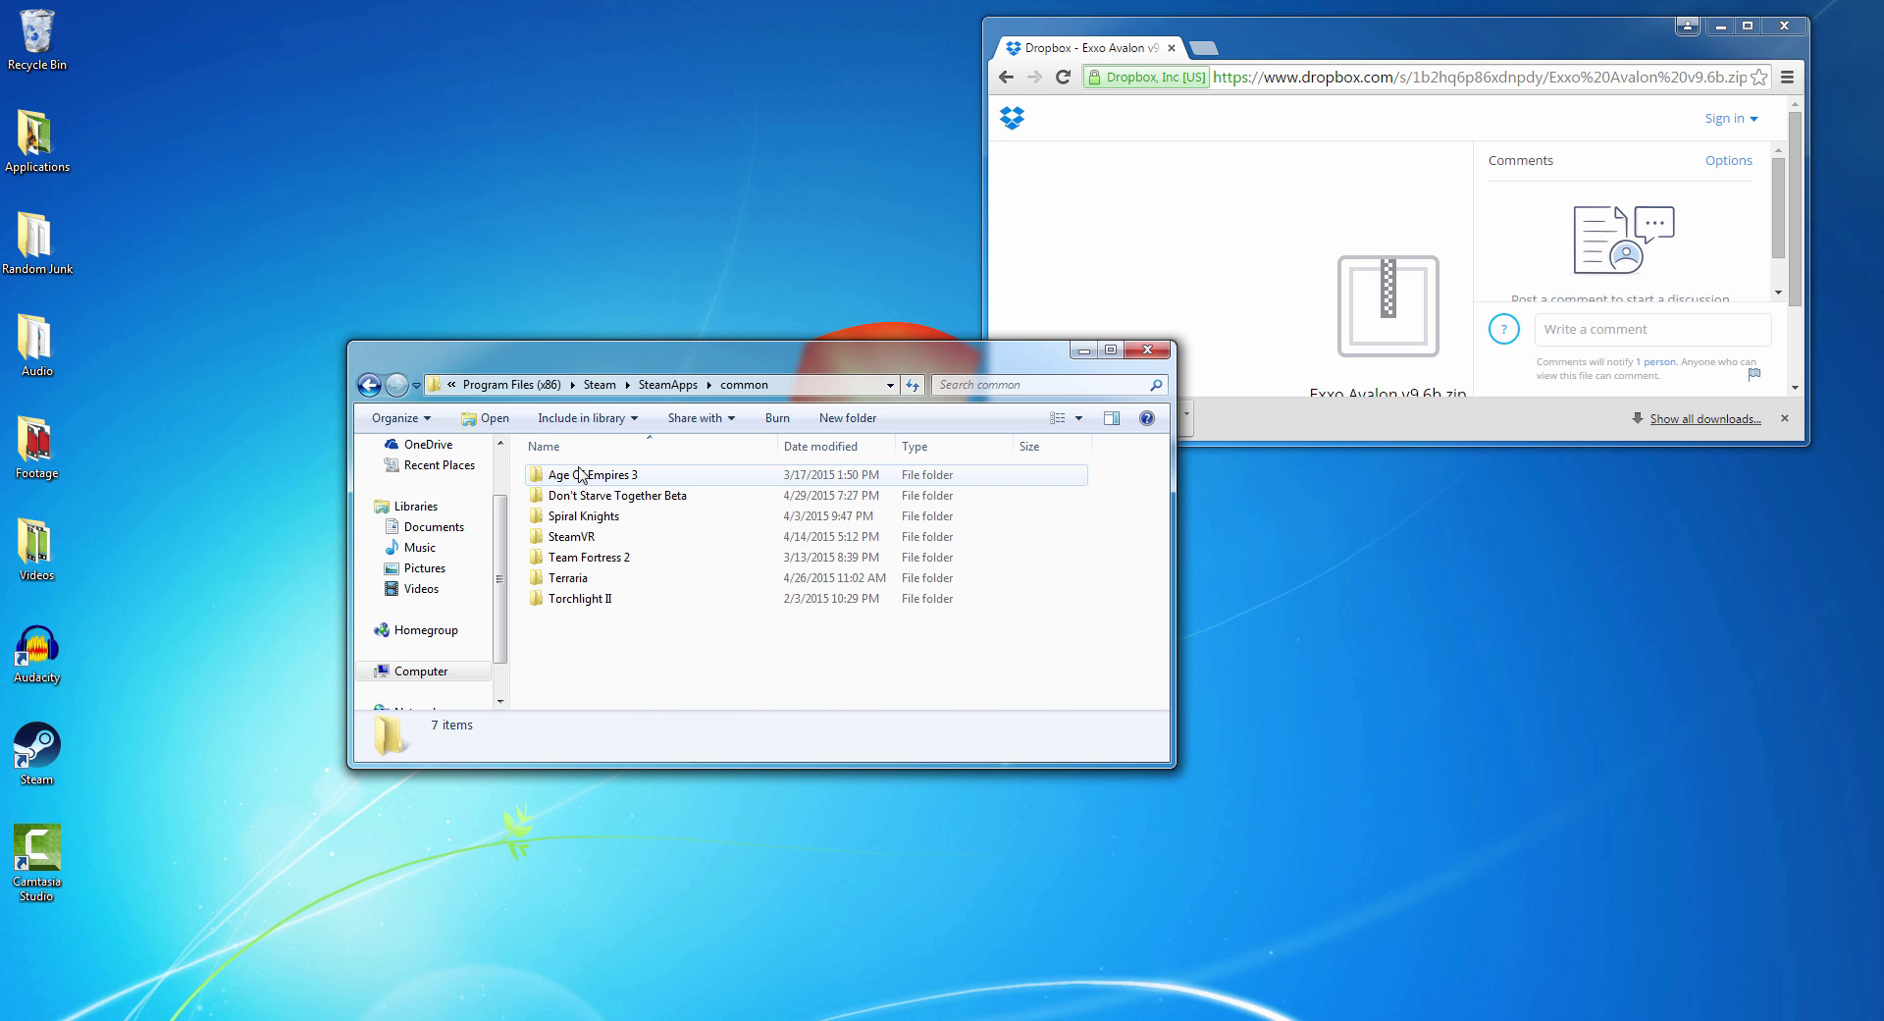
{"action": "double_click", "coordinate": [601, 581]}
{"action": "scroll", "coordinate": [613, 549], "scroll_direction": "down", "scroll_amount": 1}
{"action": "scroll", "coordinate": [623, 540], "scroll_direction": "up", "scroll_amount": 1}
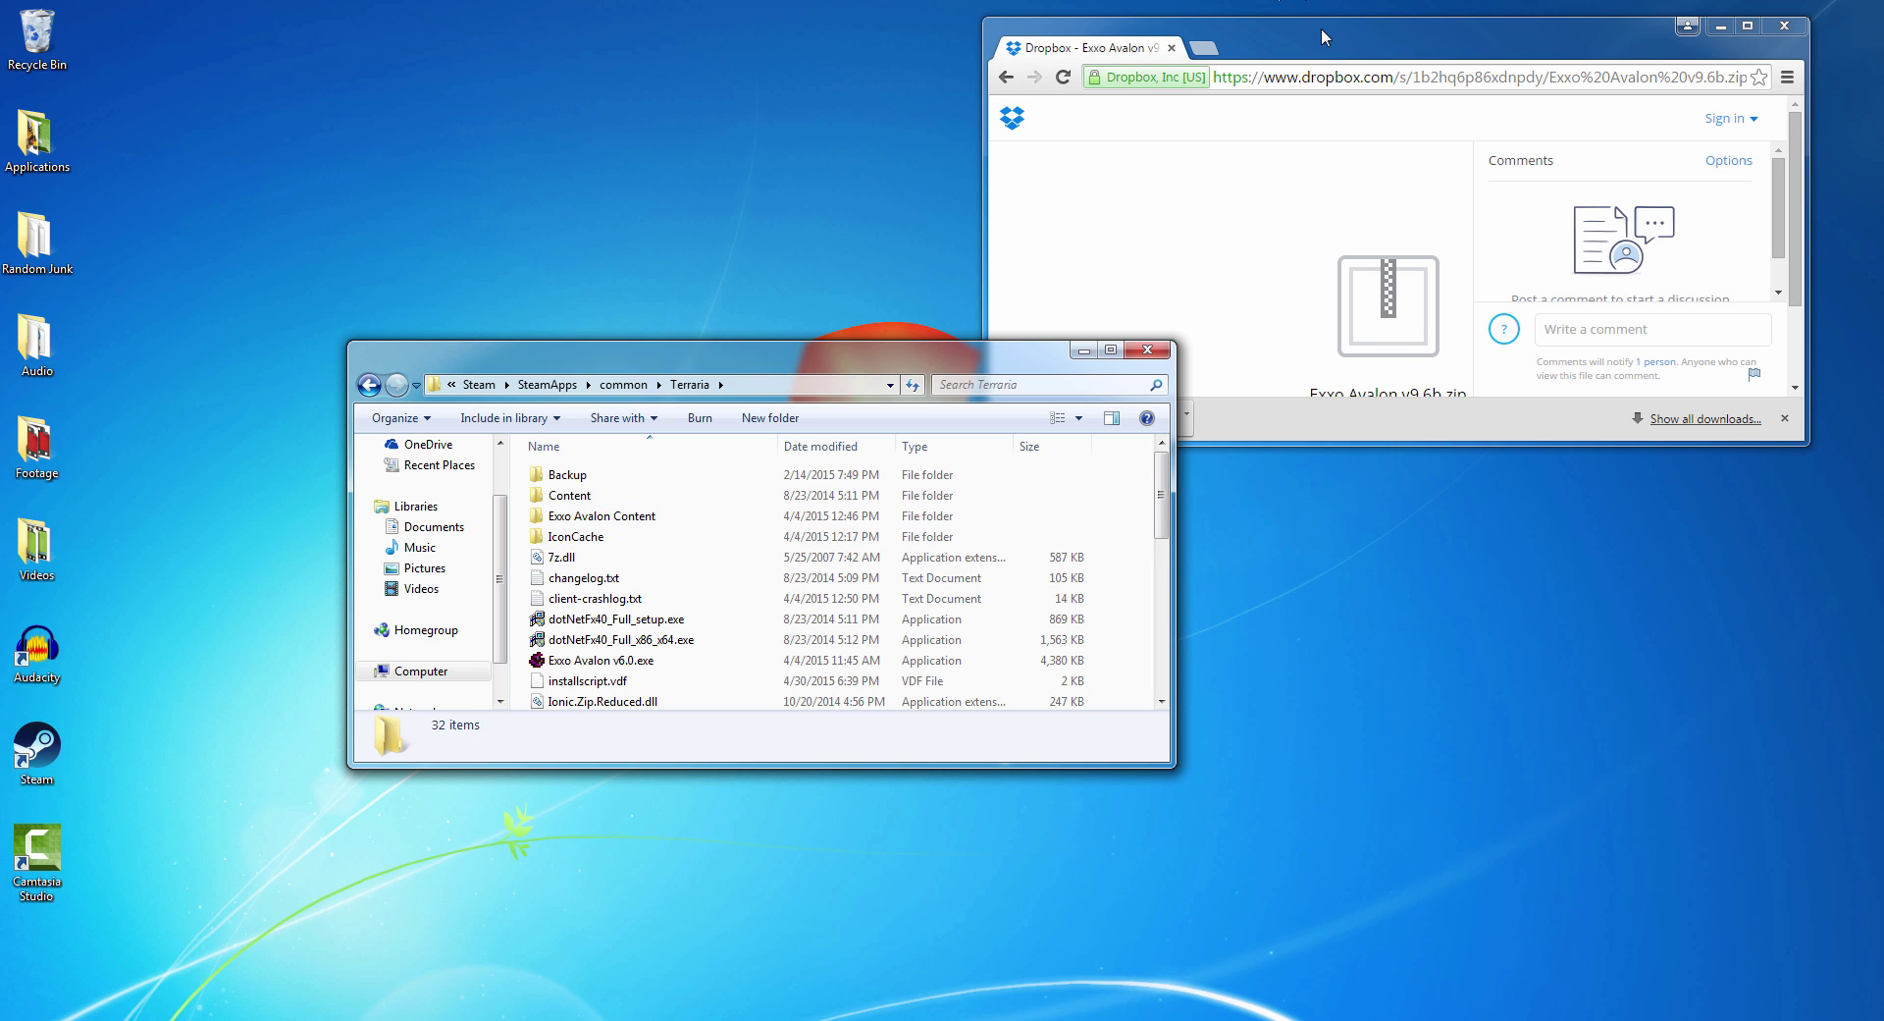
- Save the downloaded Exxo Avalon v9.6b zip to the desktop and extract it there
{"action": "left_click_drag", "start_coordinate": [1321, 38], "coordinate": [1610, 48]}
{"action": "left_click_drag", "start_coordinate": [1394, 432], "coordinate": [1387, 642]}
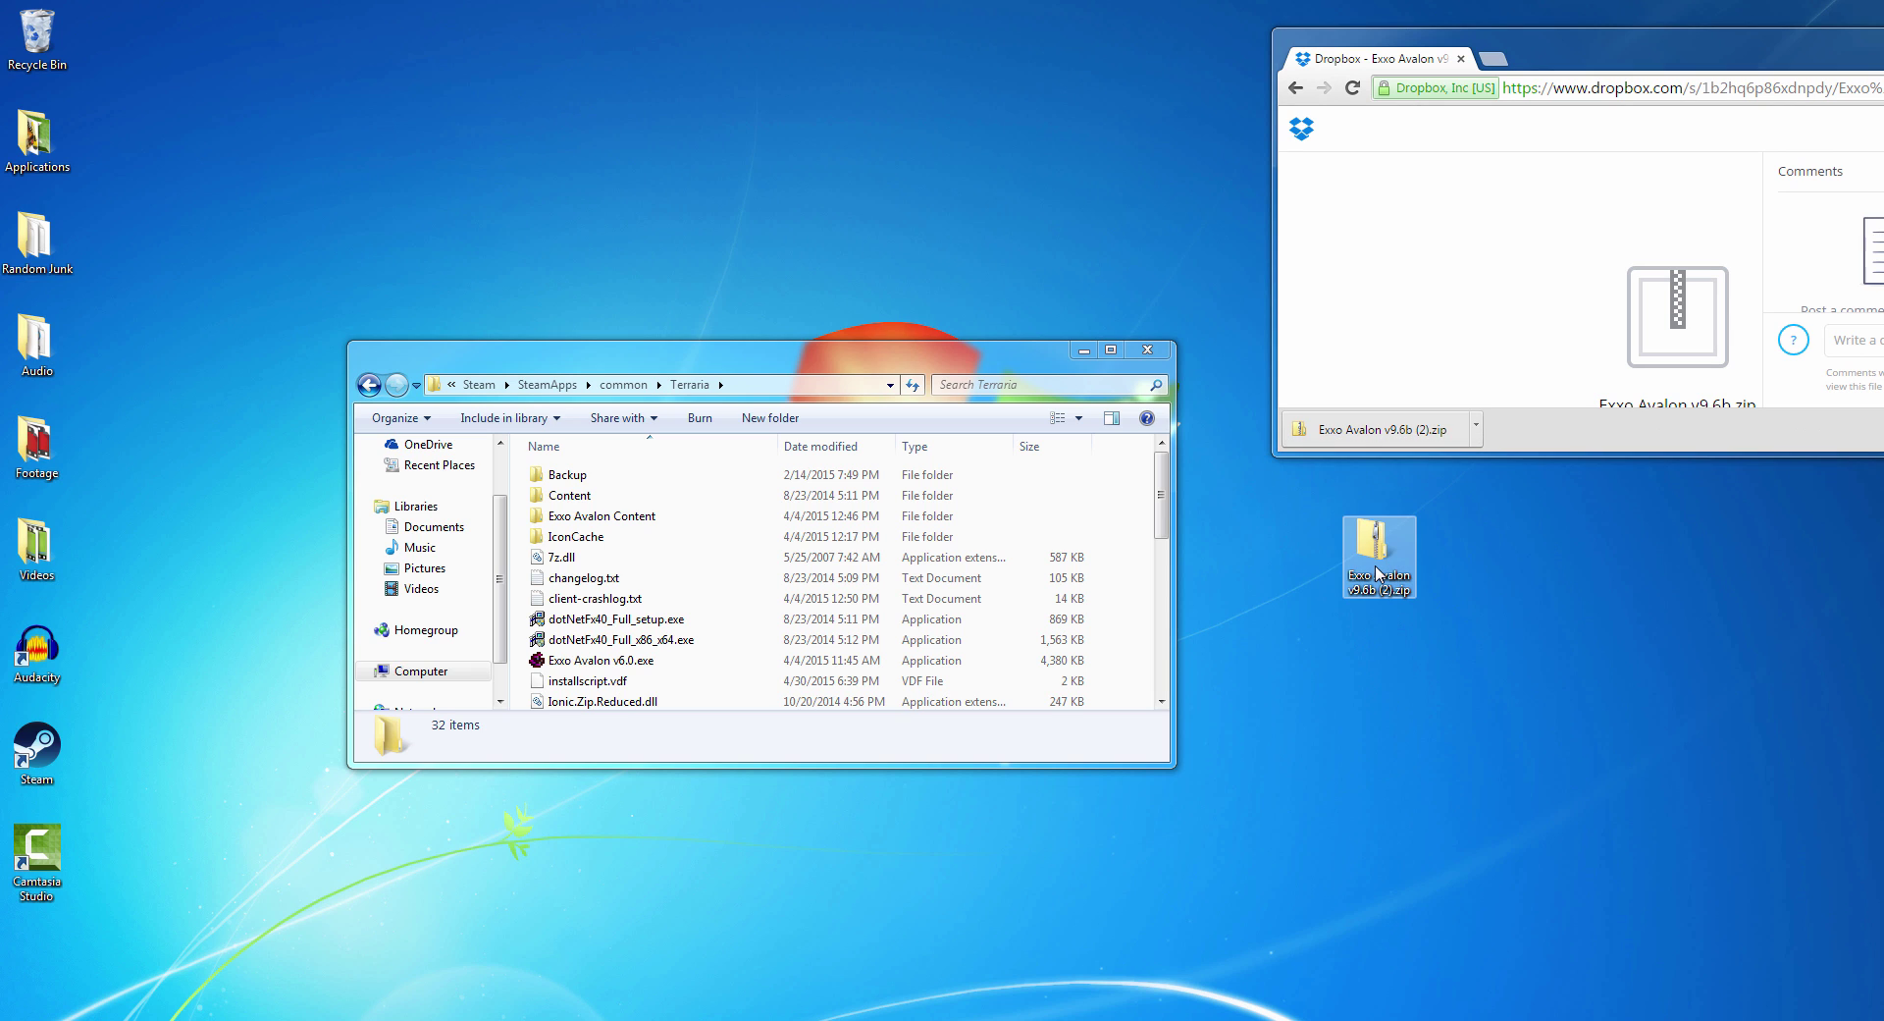
{"action": "right_click", "coordinate": [1376, 566]}
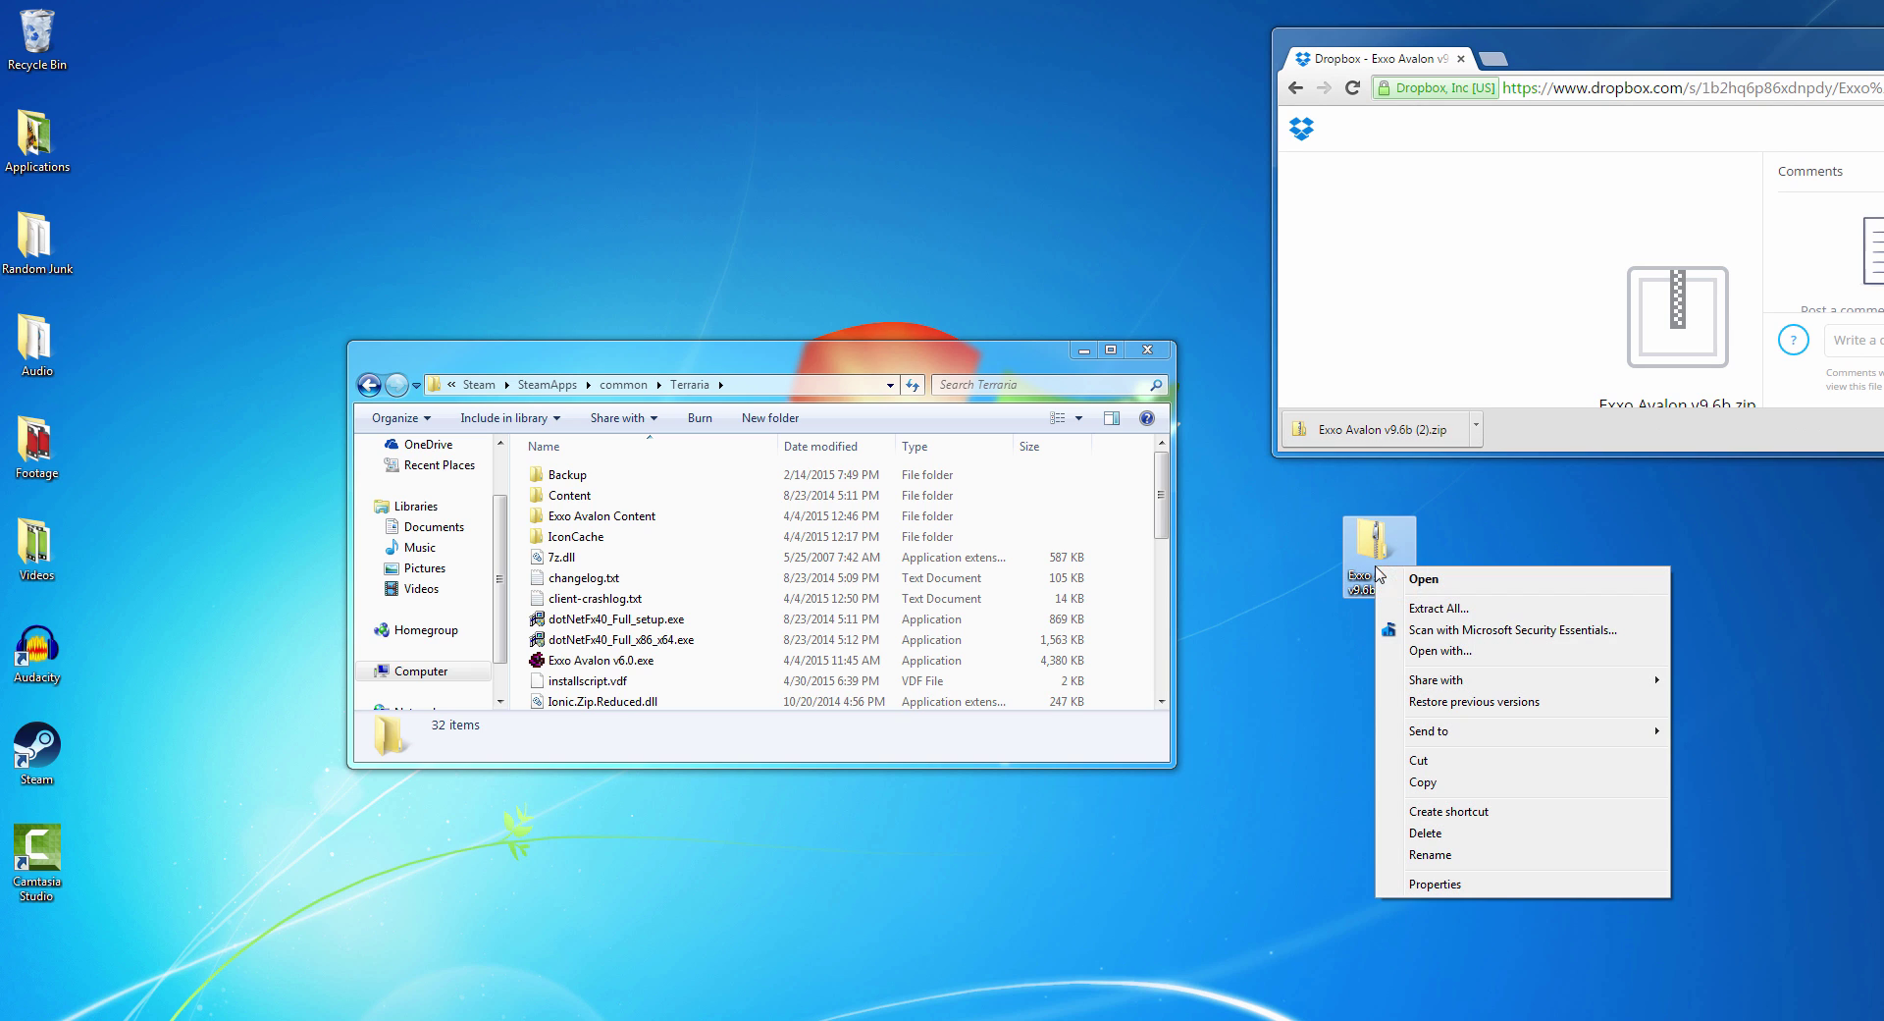
{"action": "left_click", "coordinate": [1438, 610]}
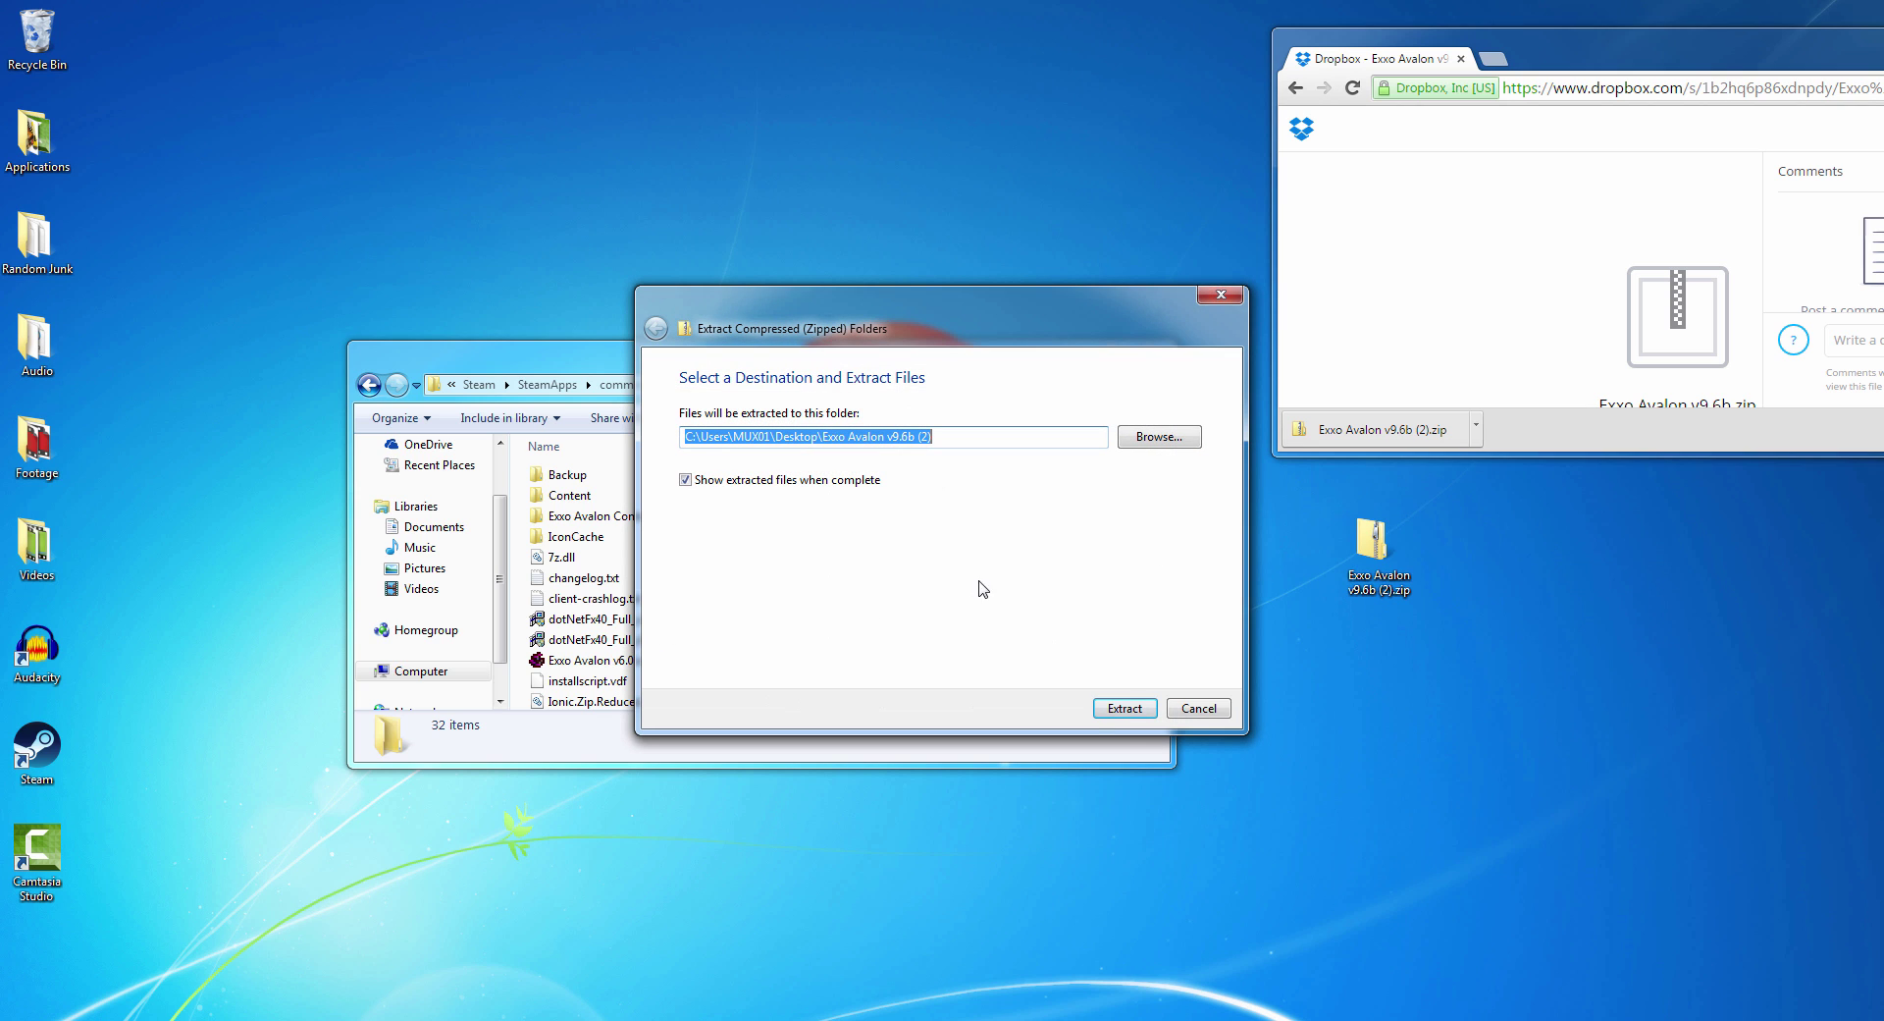
{"action": "left_click", "coordinate": [1122, 709]}
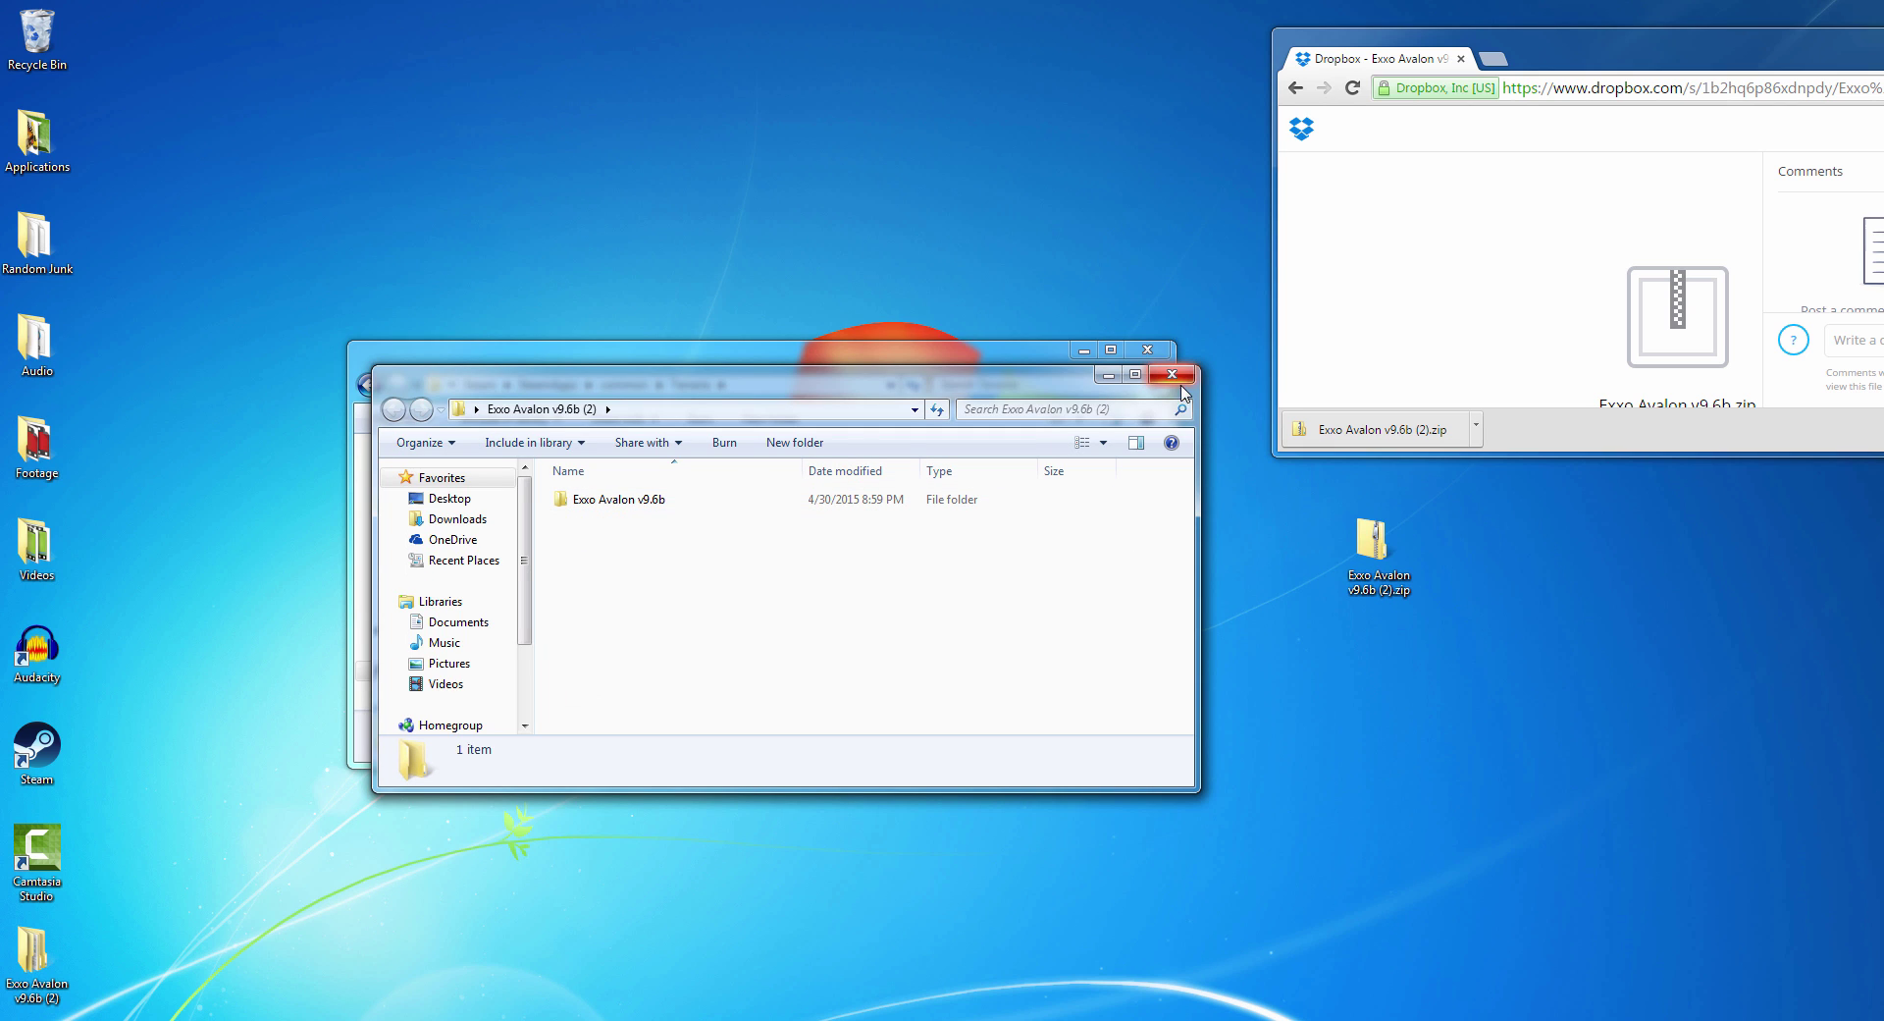
- Create a new folder named Exxo Avalon Conten inside the Terraria folder
{"action": "left_click", "coordinate": [1191, 375]}
{"action": "mouse_move", "coordinate": [1374, 545]}
{"action": "left_mouse_down"}
{"action": "mouse_move", "coordinate": [49, 61]}
{"action": "mouse_move", "coordinate": [41, 39]}
{"action": "left_mouse_up"}
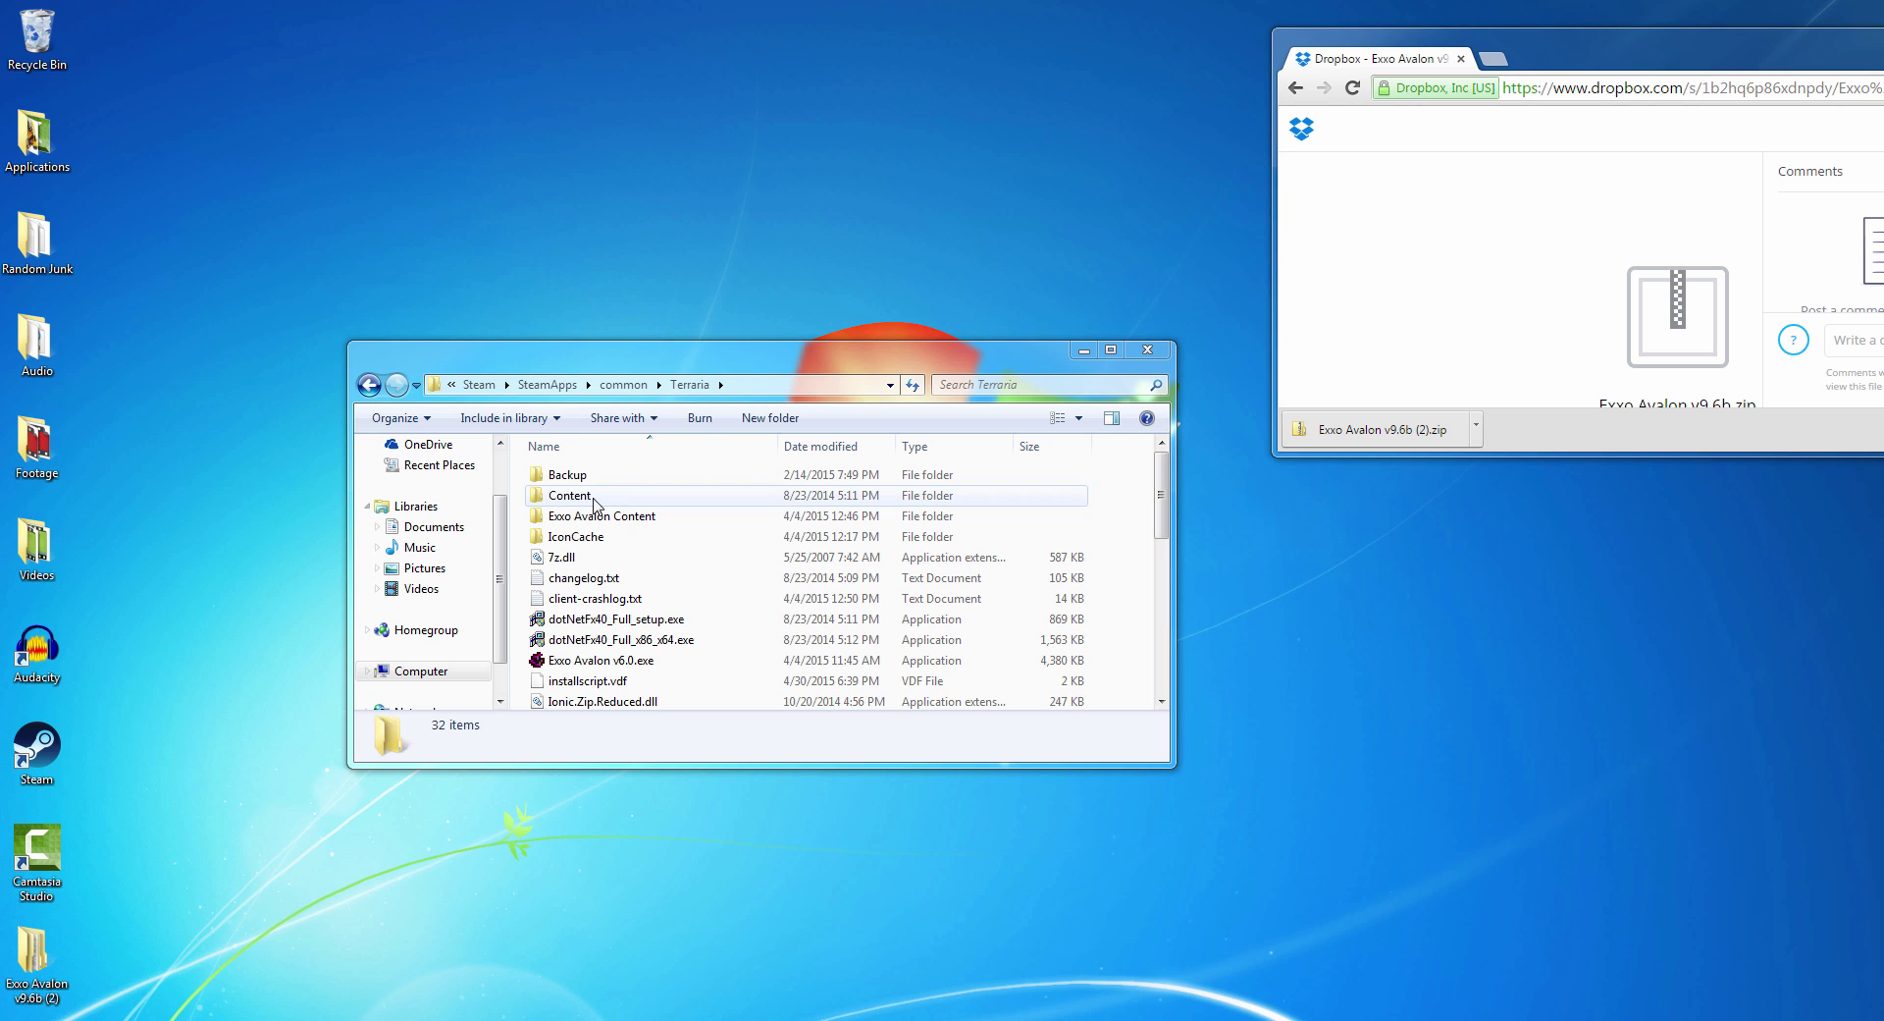
{"action": "right_click", "coordinate": [1109, 497]}
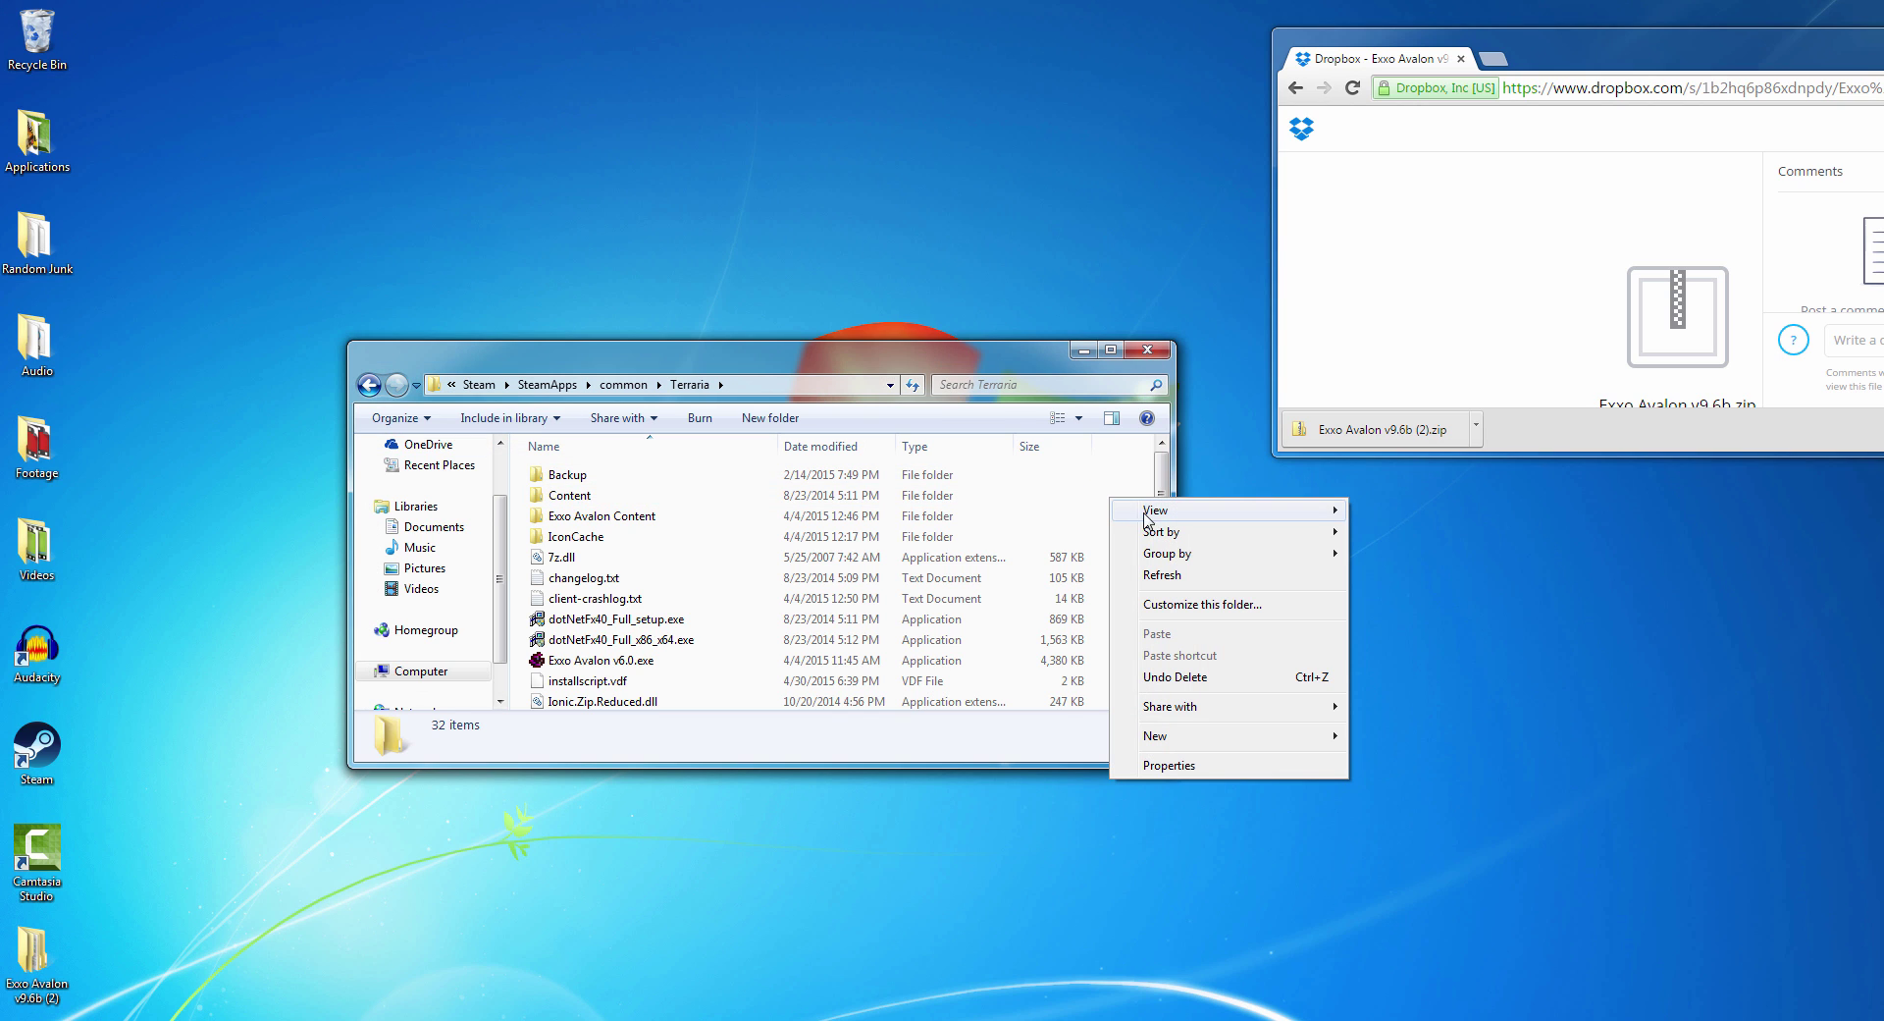
{"action": "mouse_move", "coordinate": [1222, 734]}
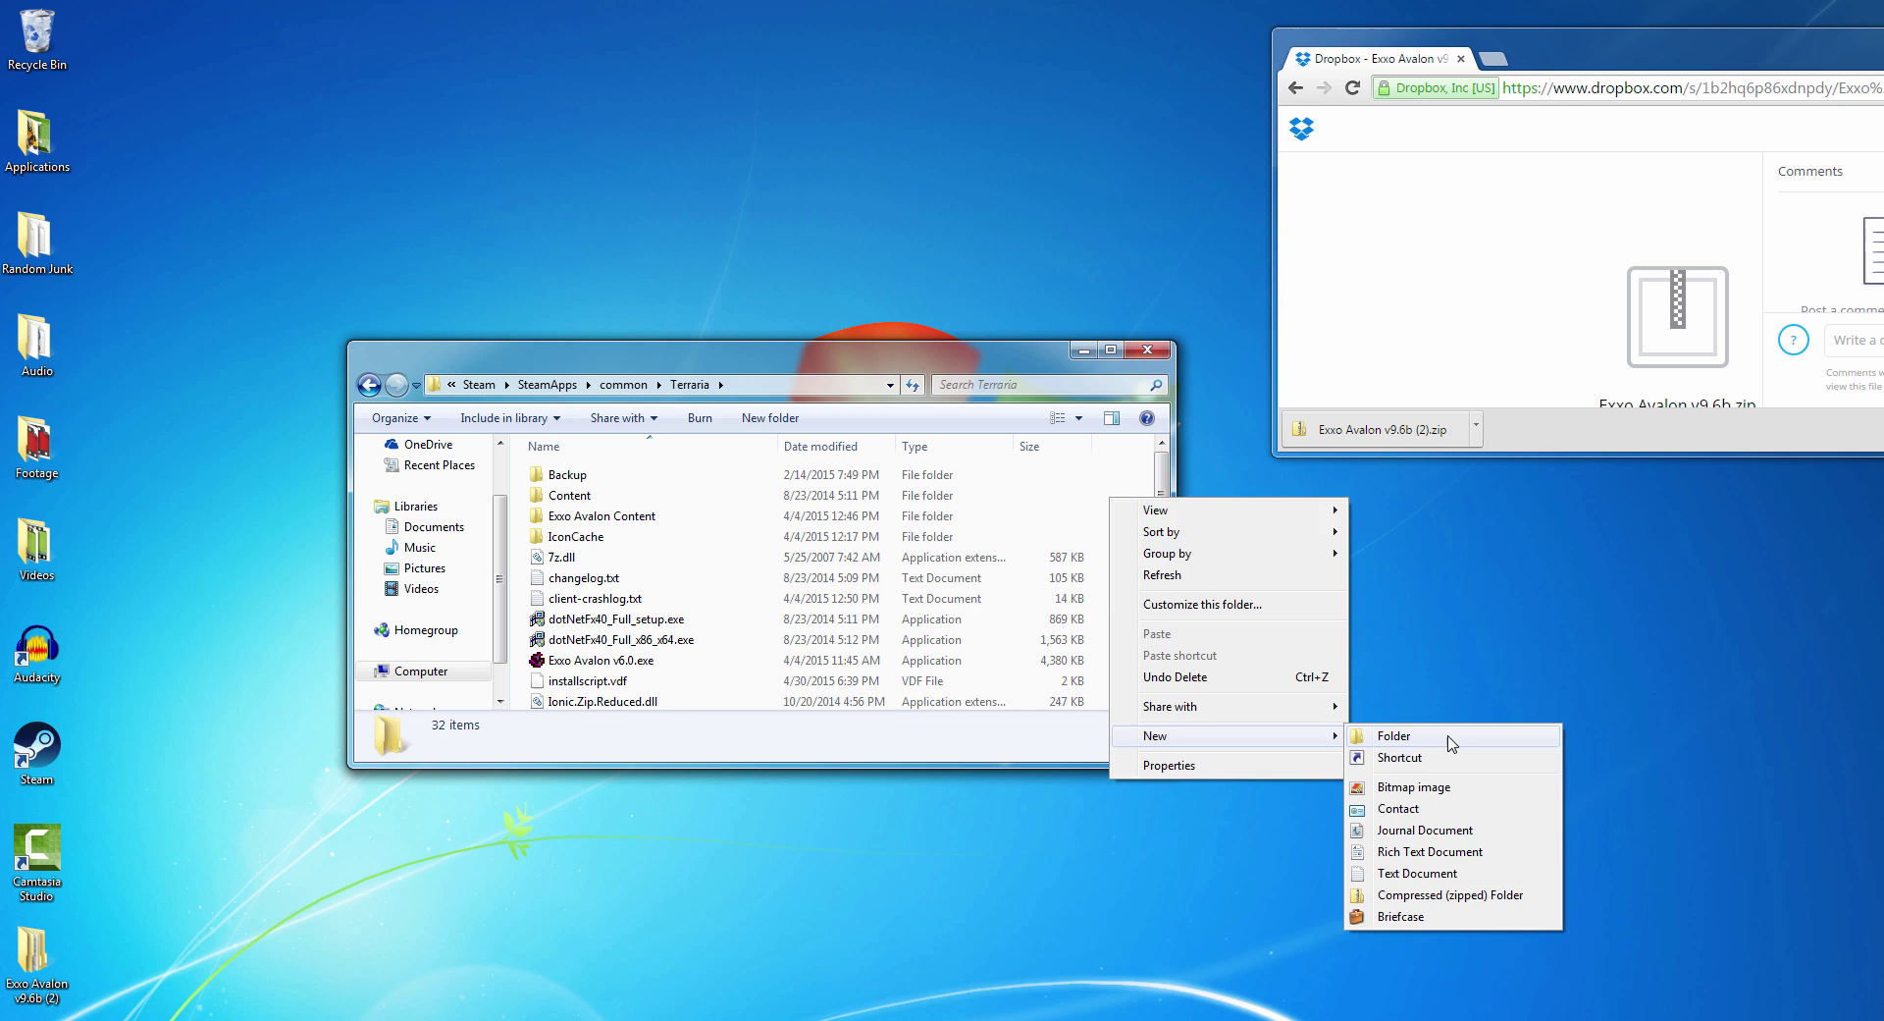
{"action": "left_click", "coordinate": [1448, 738]}
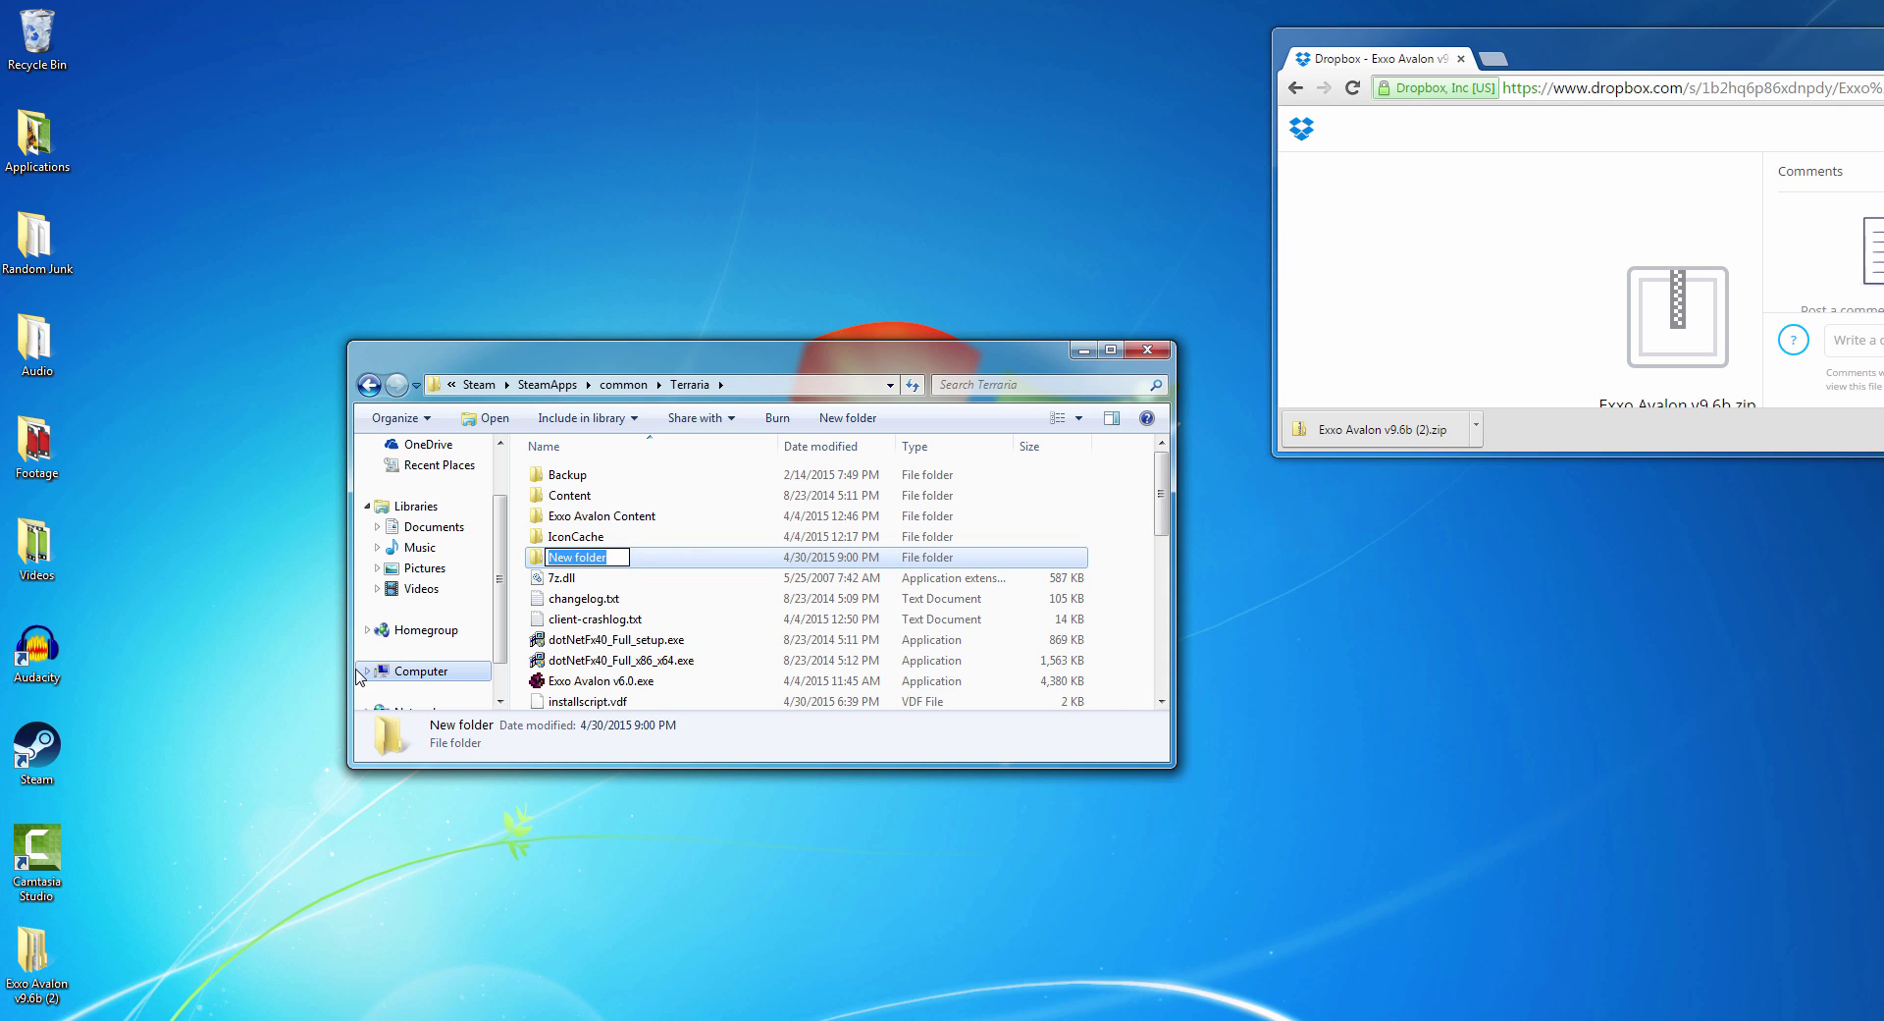
{"action": "type", "text": "Exxo Avalon Conte"}
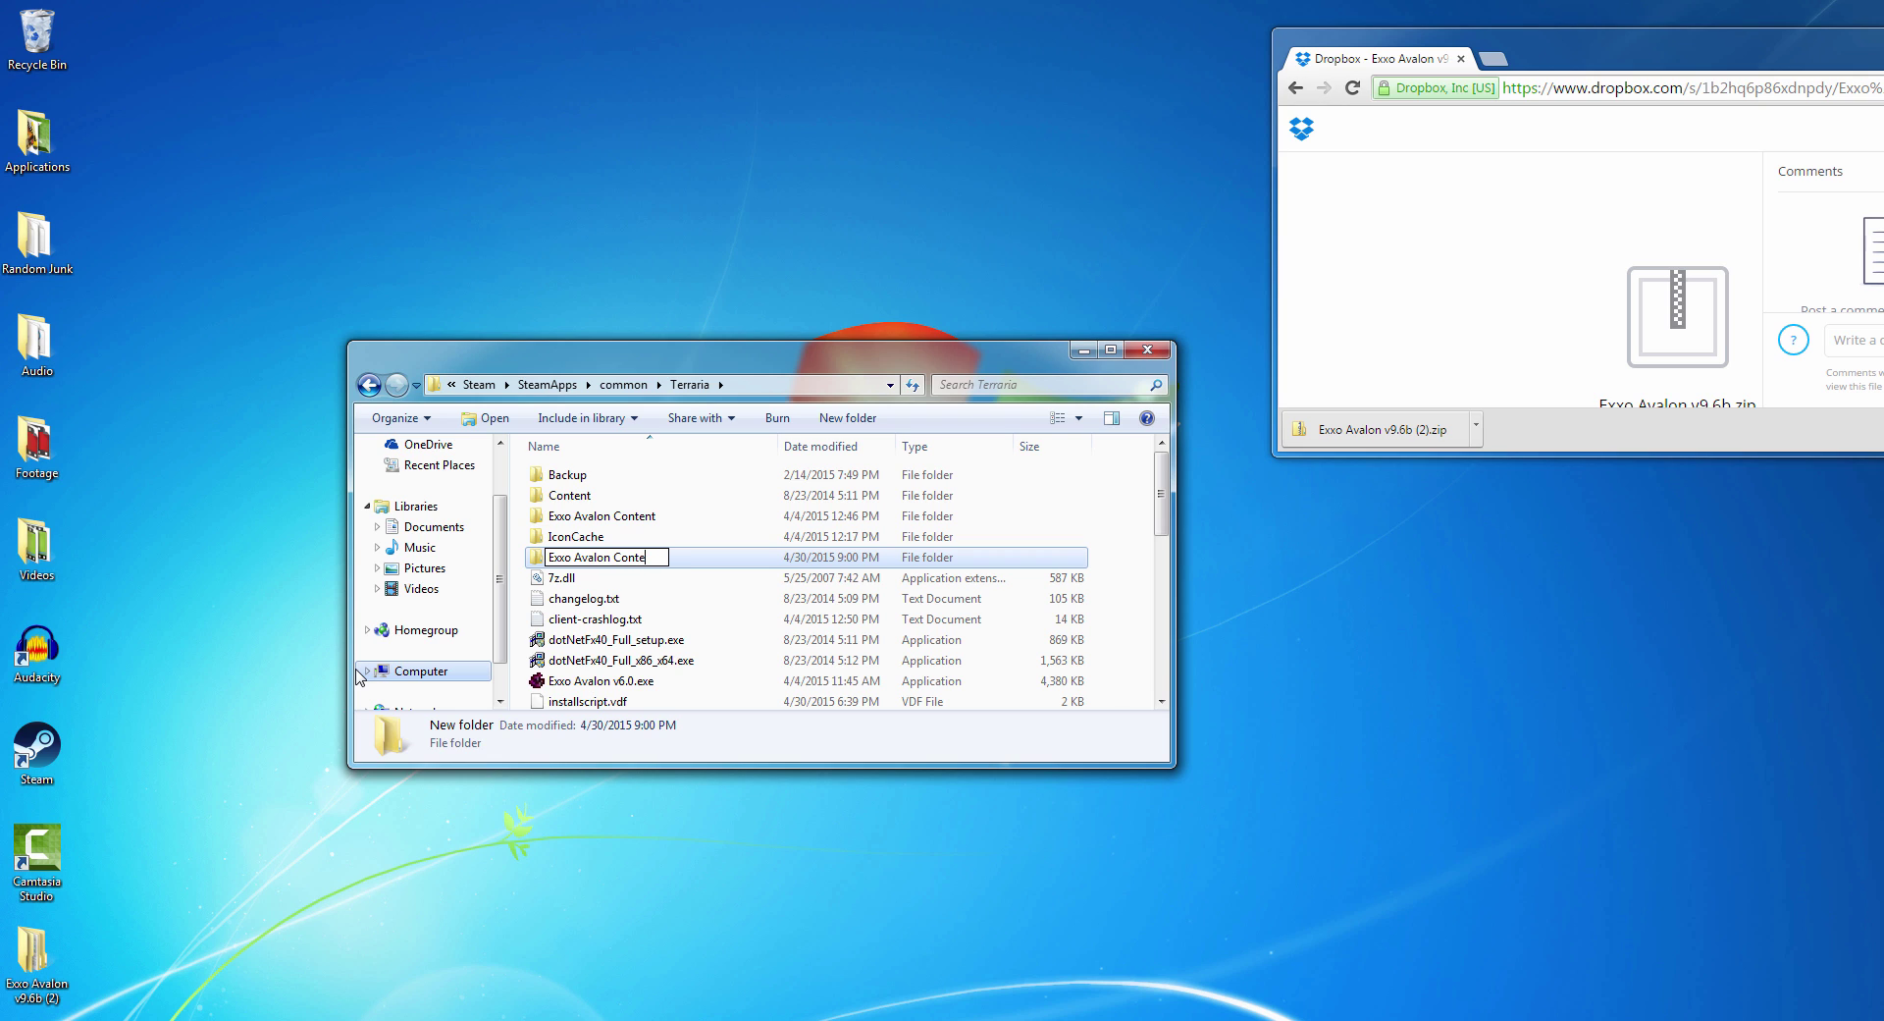
{"action": "type", "text": "n"}
{"action": "left_click", "coordinate": [1134, 559]}
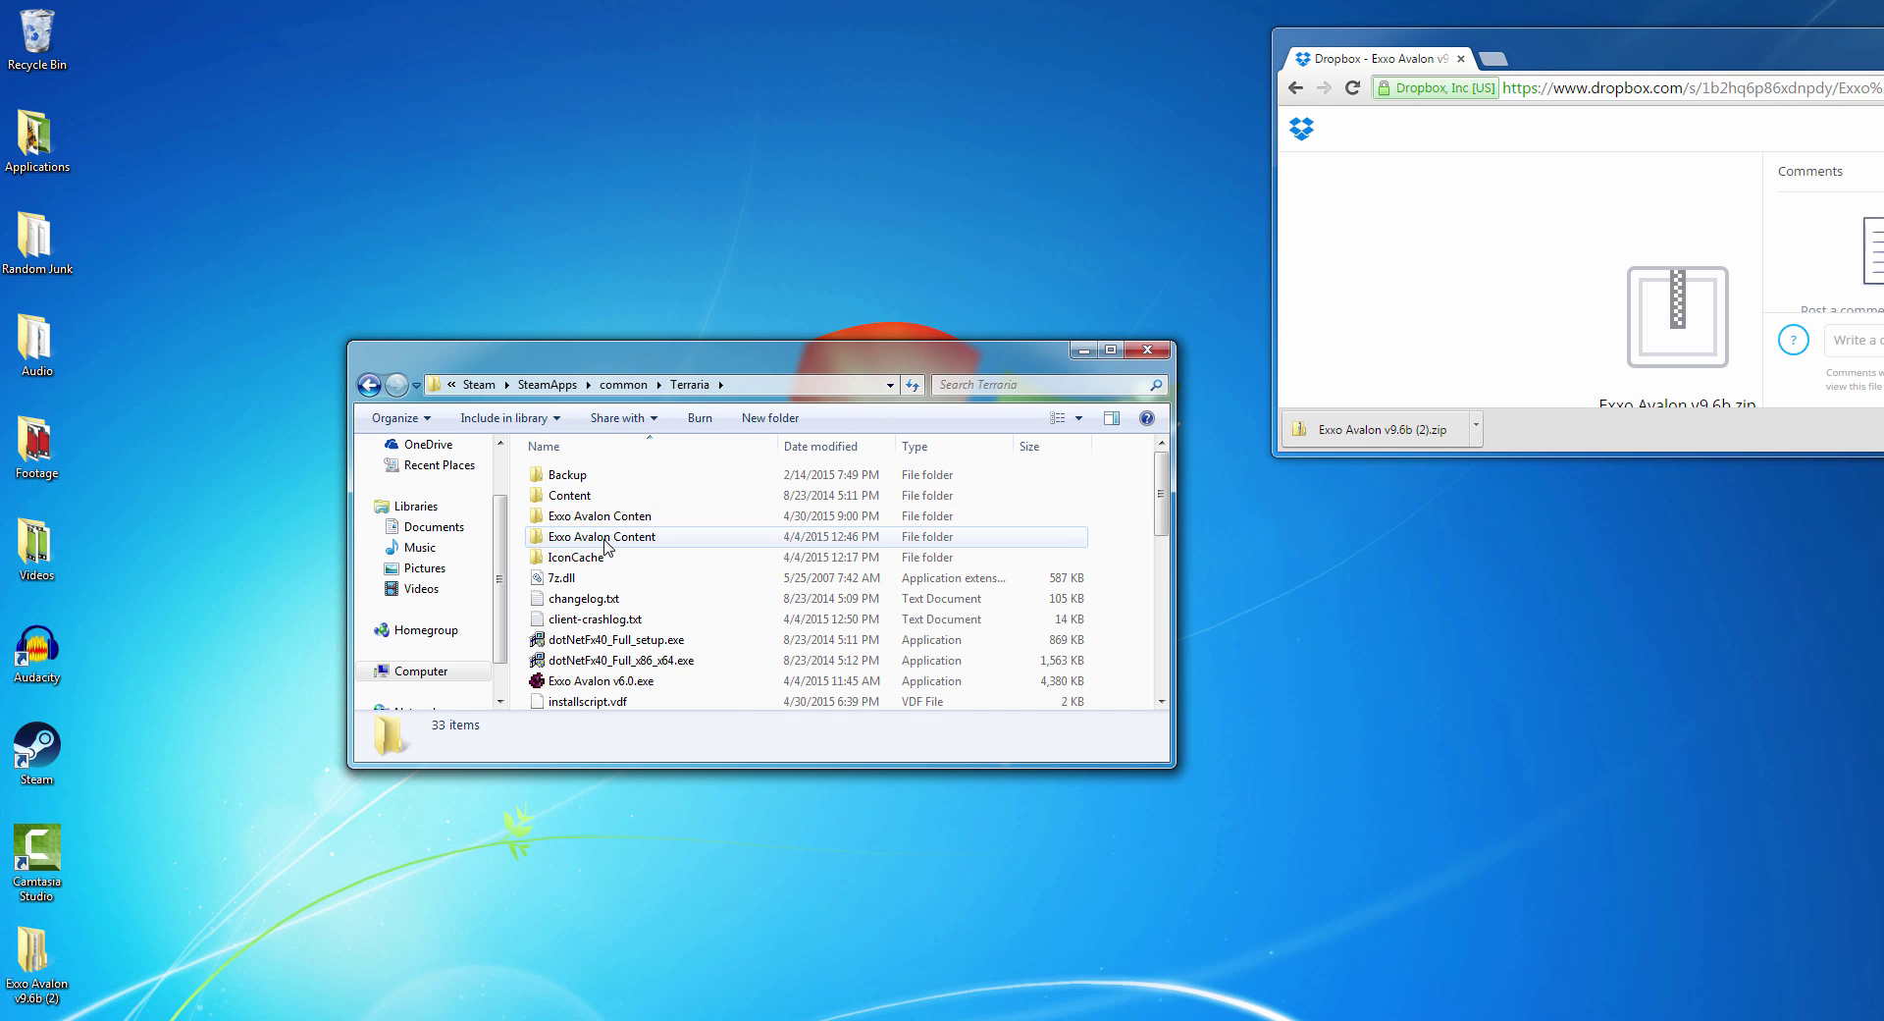
- Move the old Exxo Avalon Content folder to the desktop and rename the new one Exxo Avalon Content
{"action": "left_click_drag", "start_coordinate": [605, 545], "coordinate": [235, 79]}
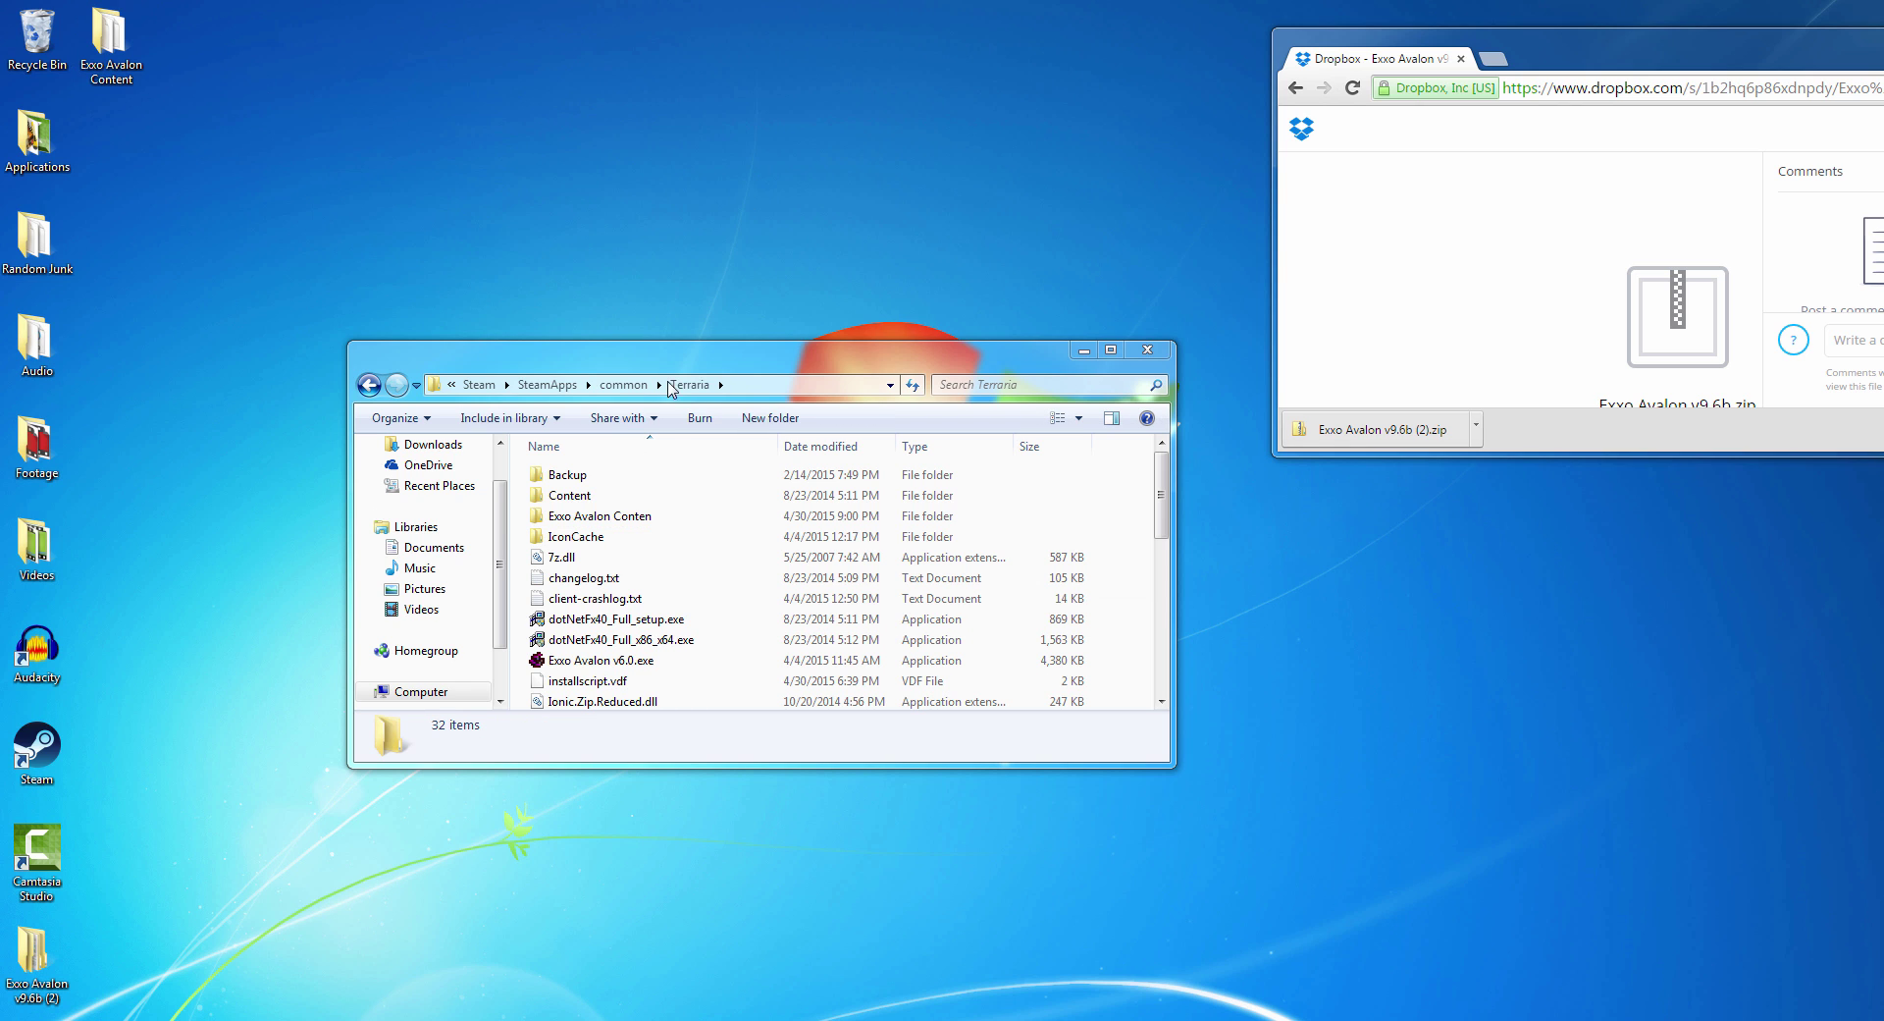
{"action": "right_click", "coordinate": [636, 520]}
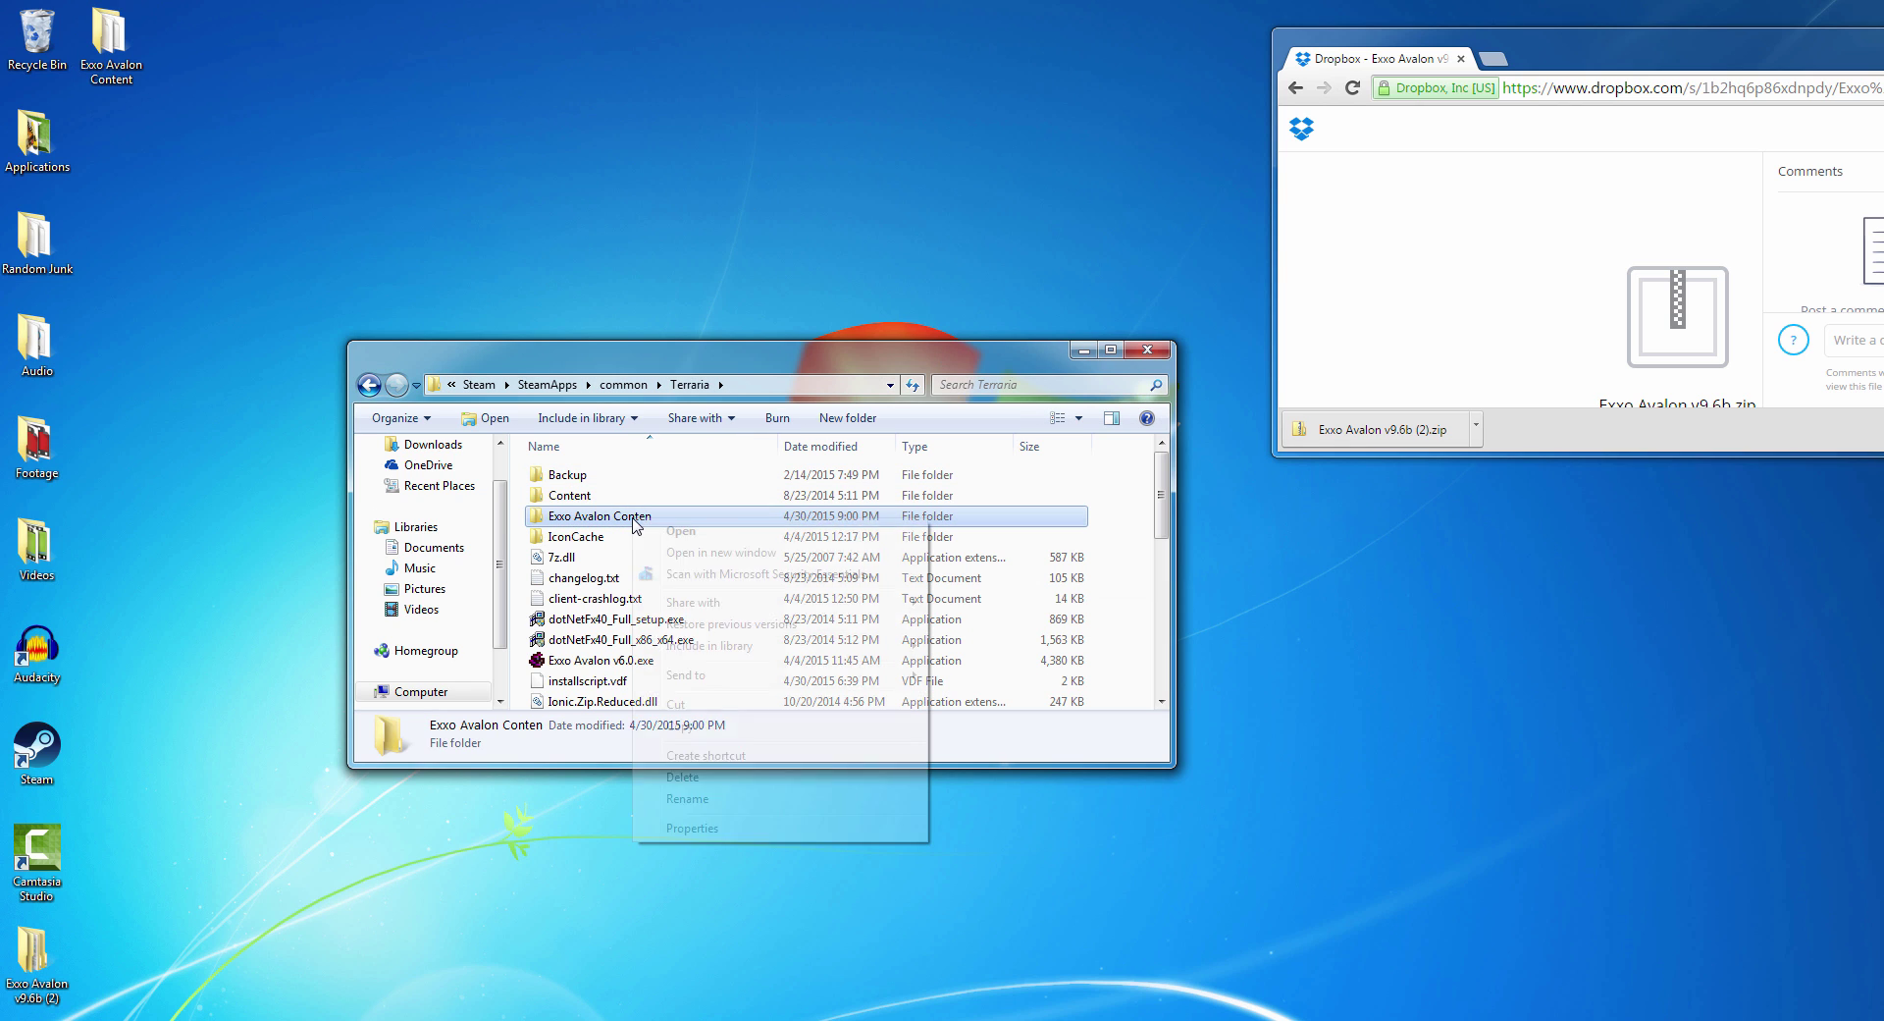
{"action": "left_click", "coordinate": [723, 798]}
{"action": "type", "text": "tent"}
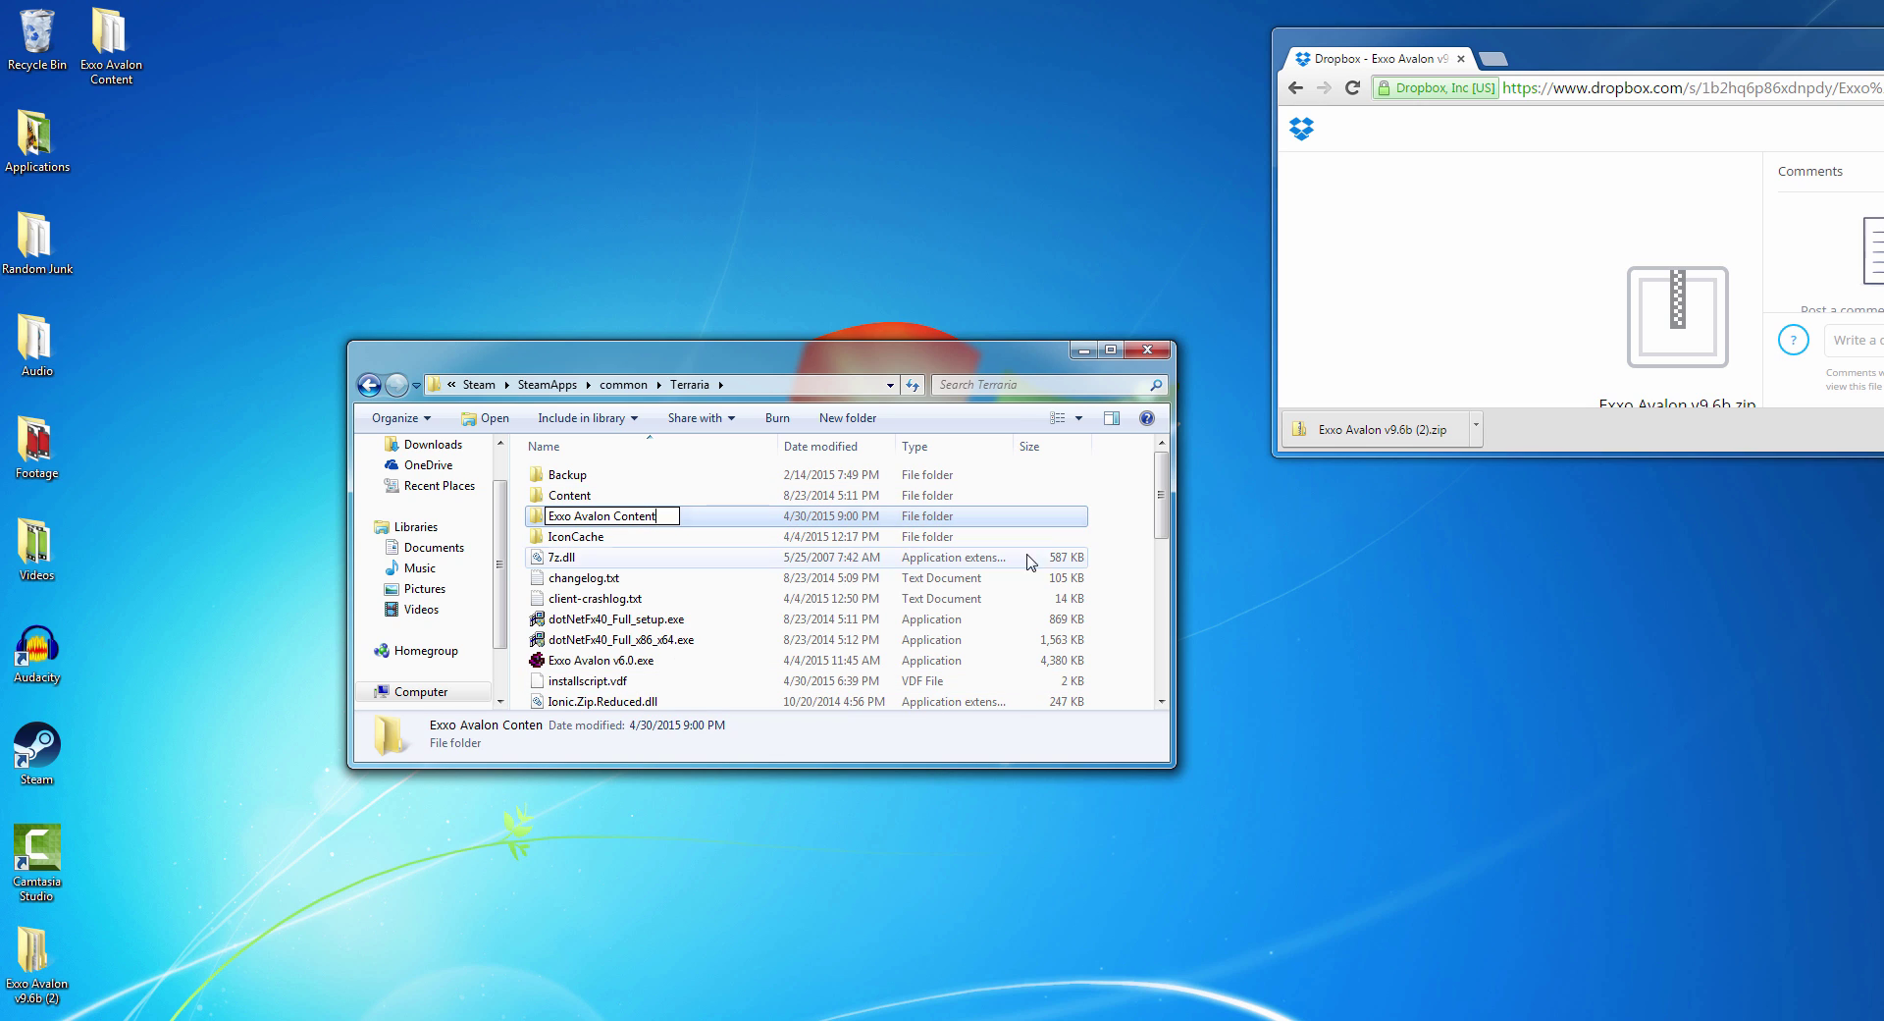
{"action": "left_click", "coordinate": [1129, 556]}
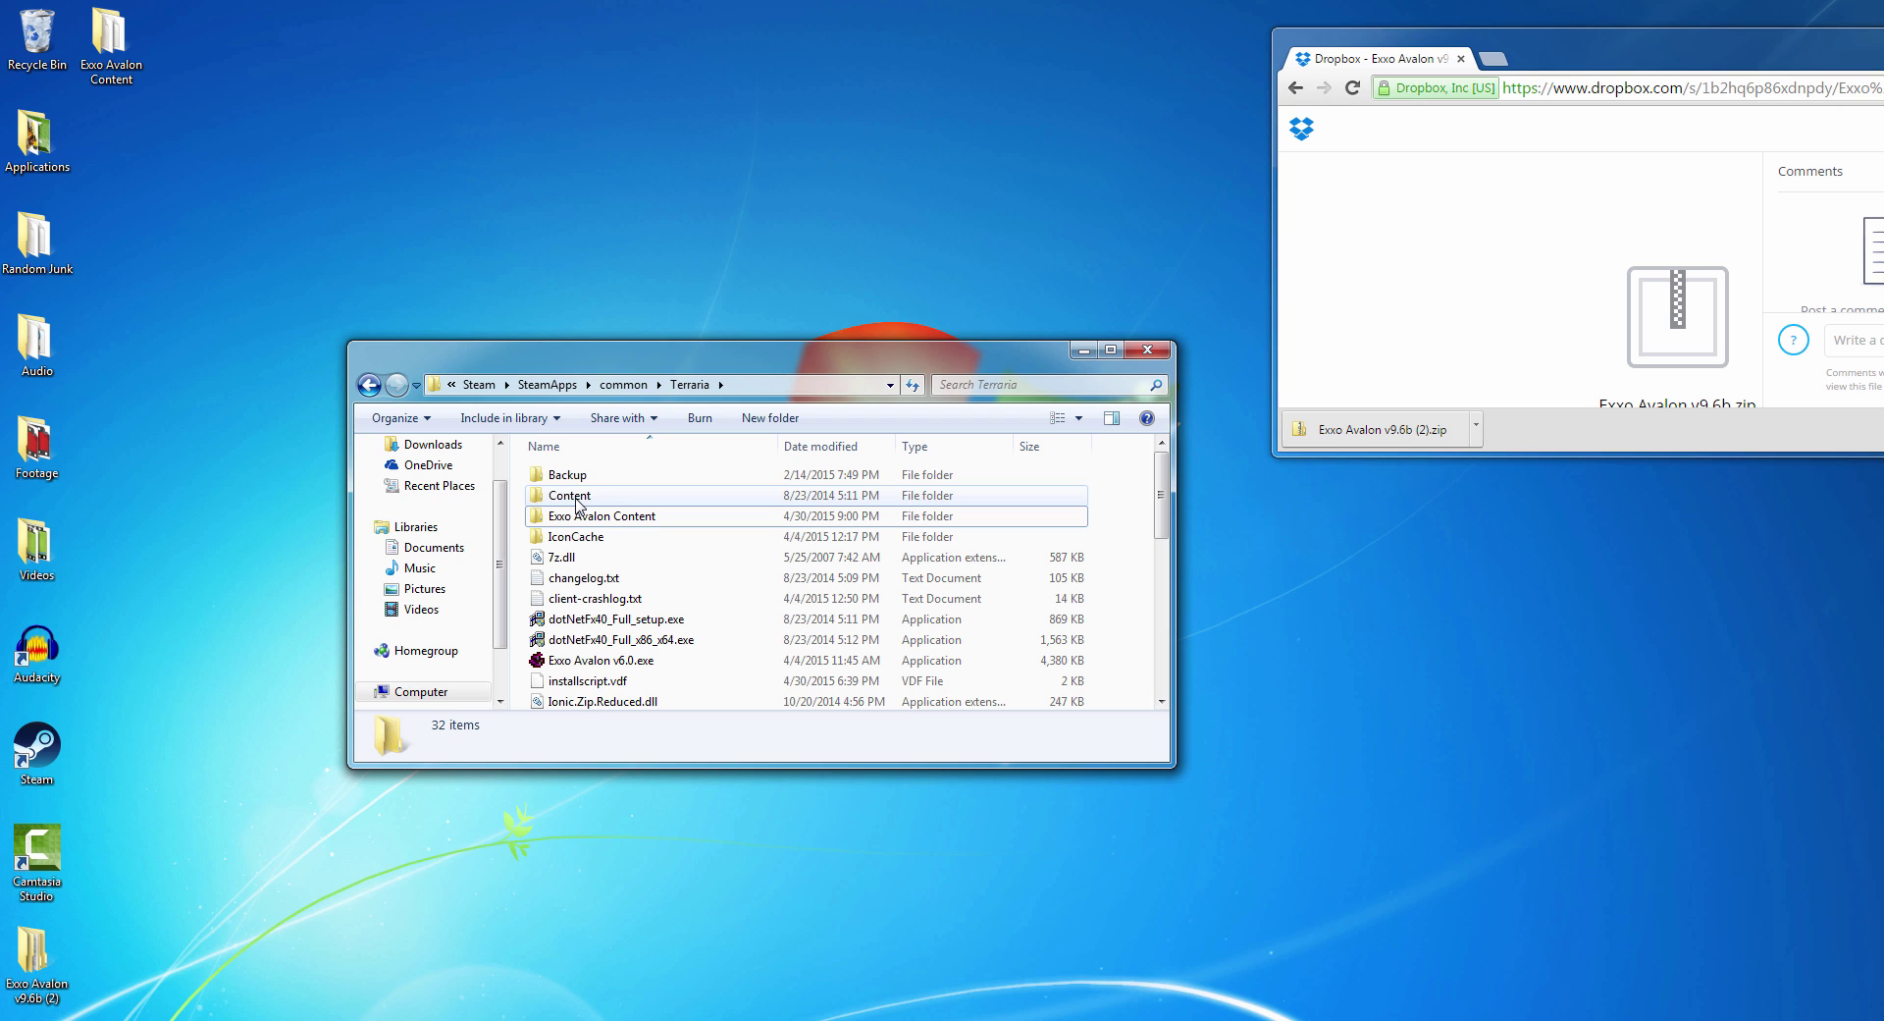
- Copy the Fonts, Images, Sounds folders and five files from Content into Exxo Avalon Content
{"action": "double_click", "coordinate": [577, 502]}
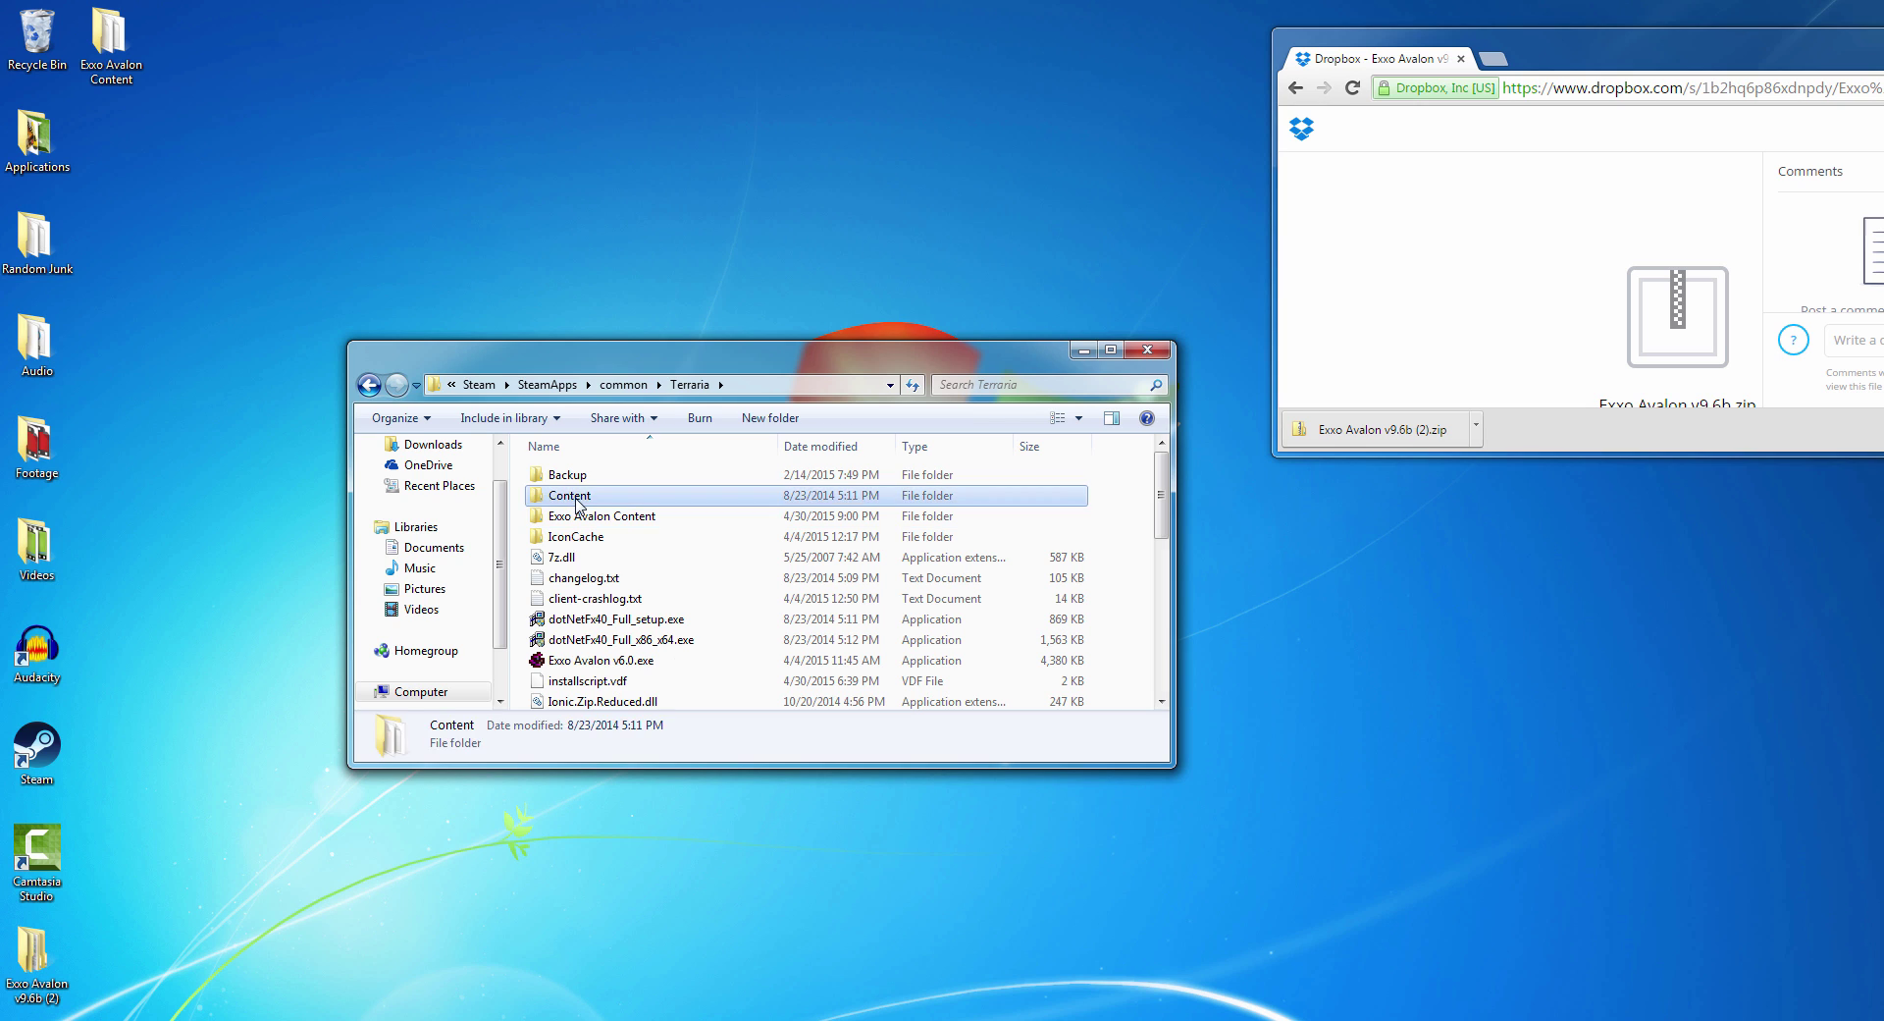
{"action": "left_click_drag", "start_coordinate": [622, 659], "coordinate": [602, 423]}
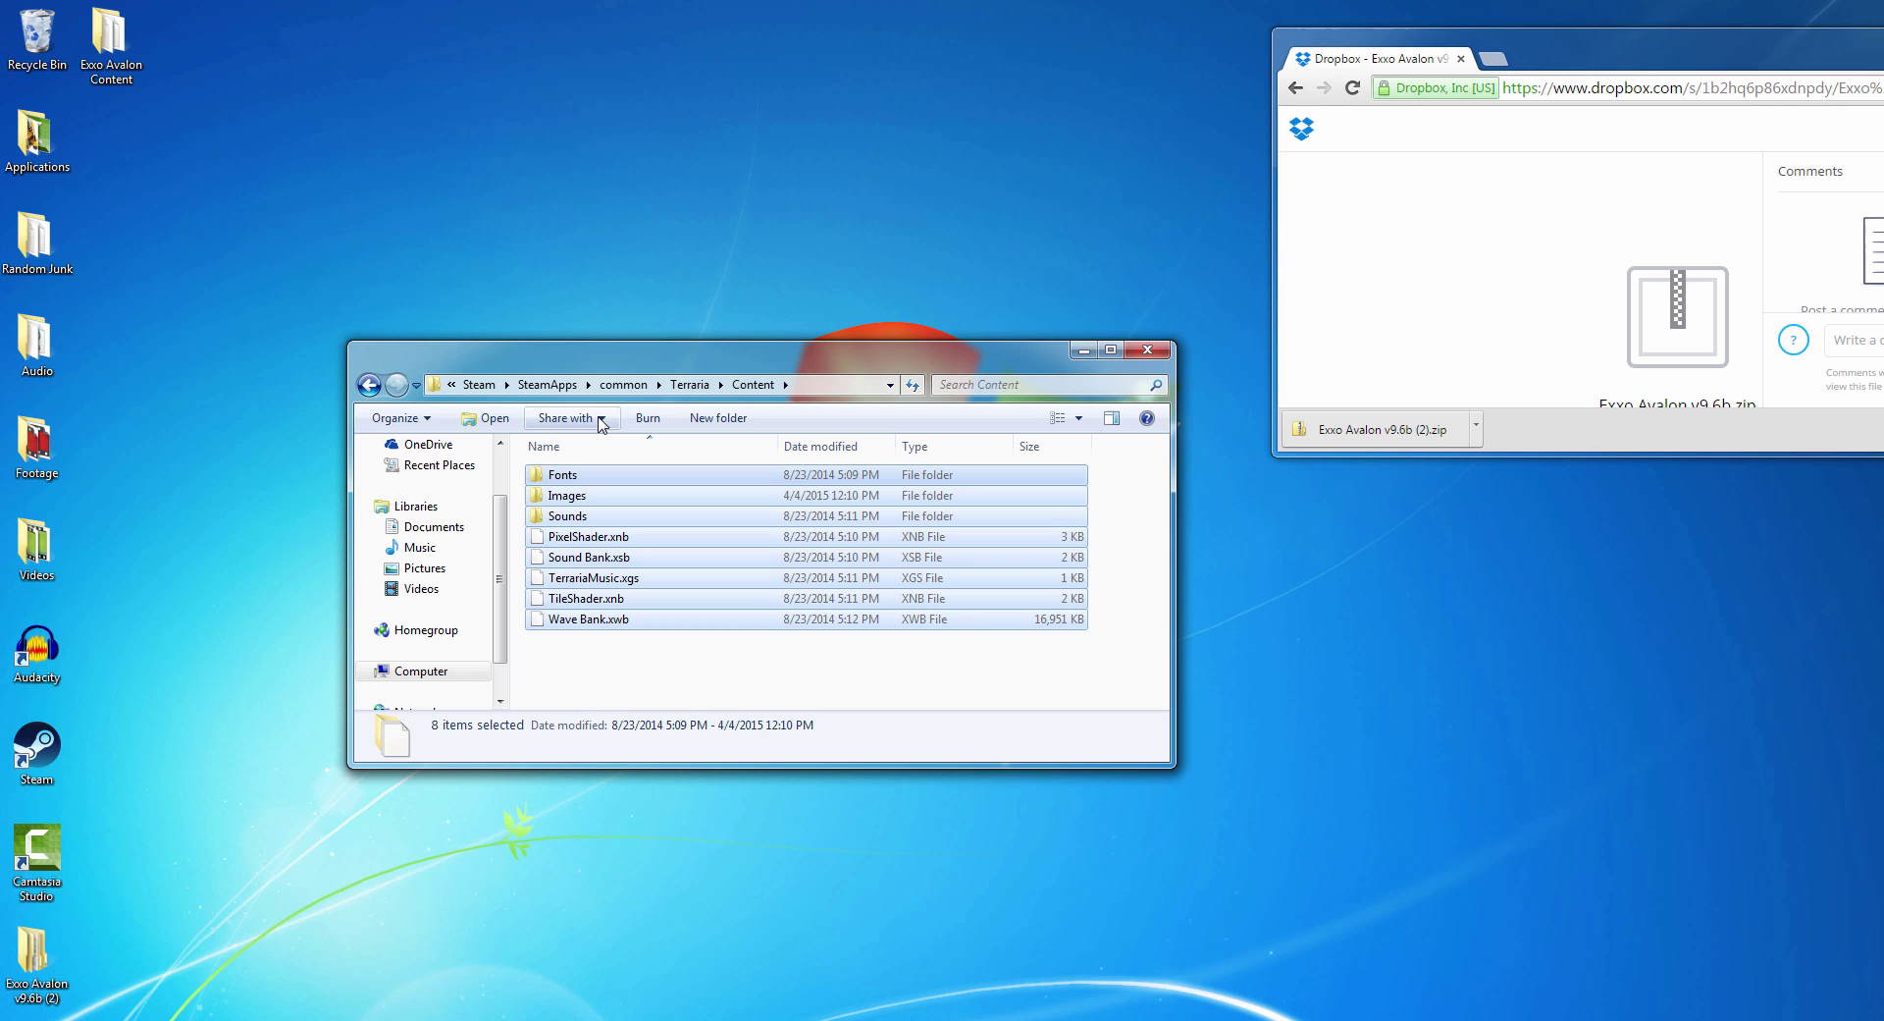
{"action": "key", "text": "BackSpace"}
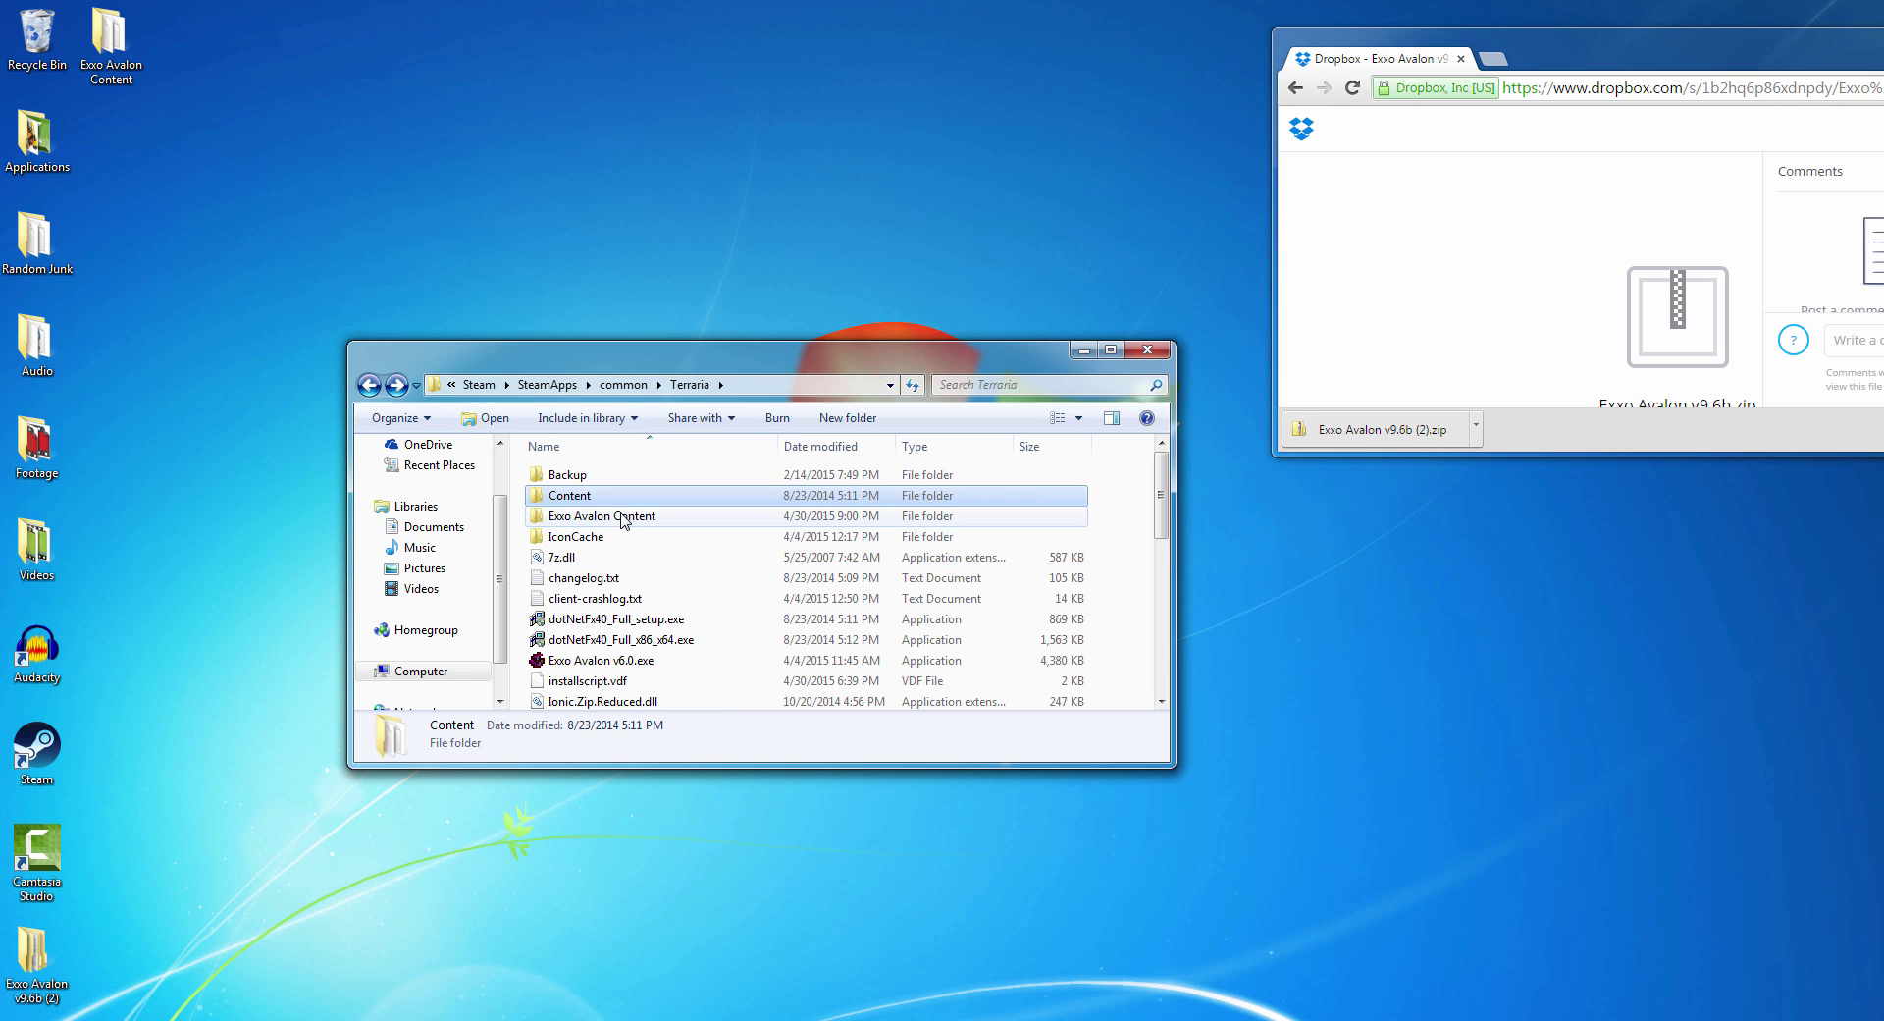
{"action": "double_click", "coordinate": [621, 517]}
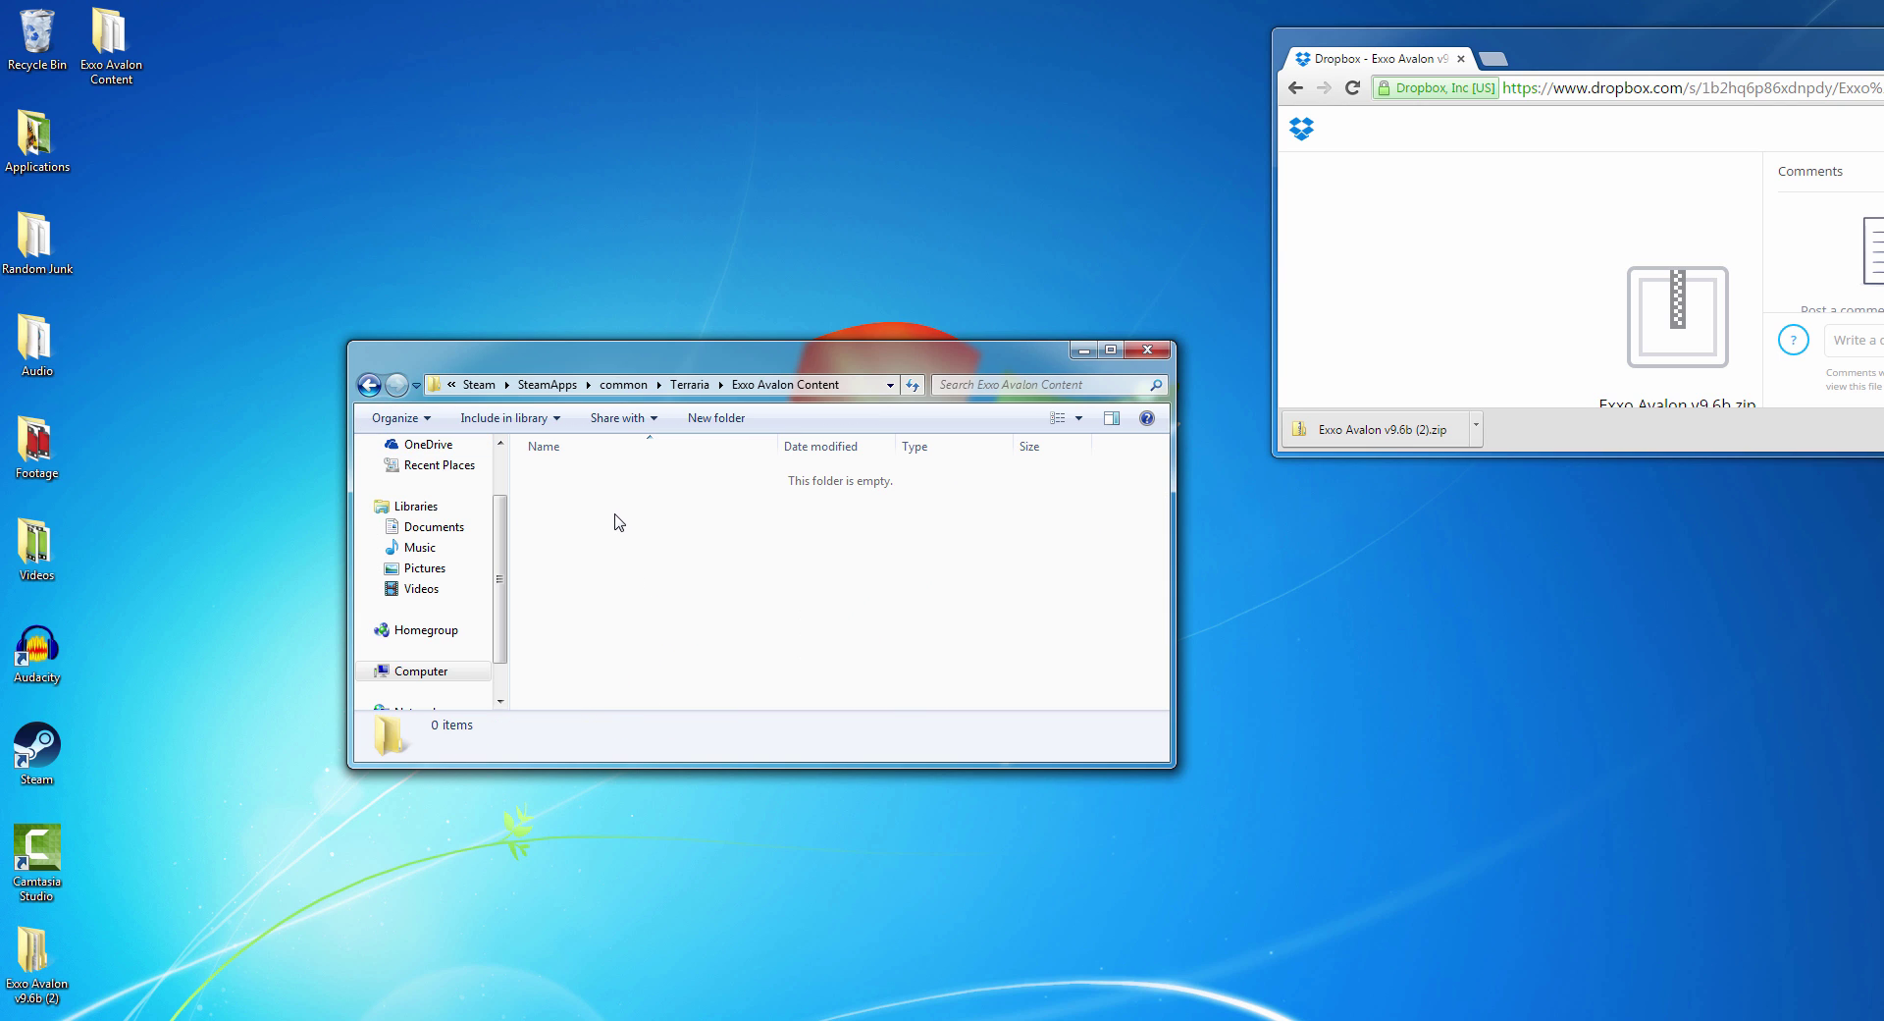
{"action": "key", "text": "ctrl+v"}
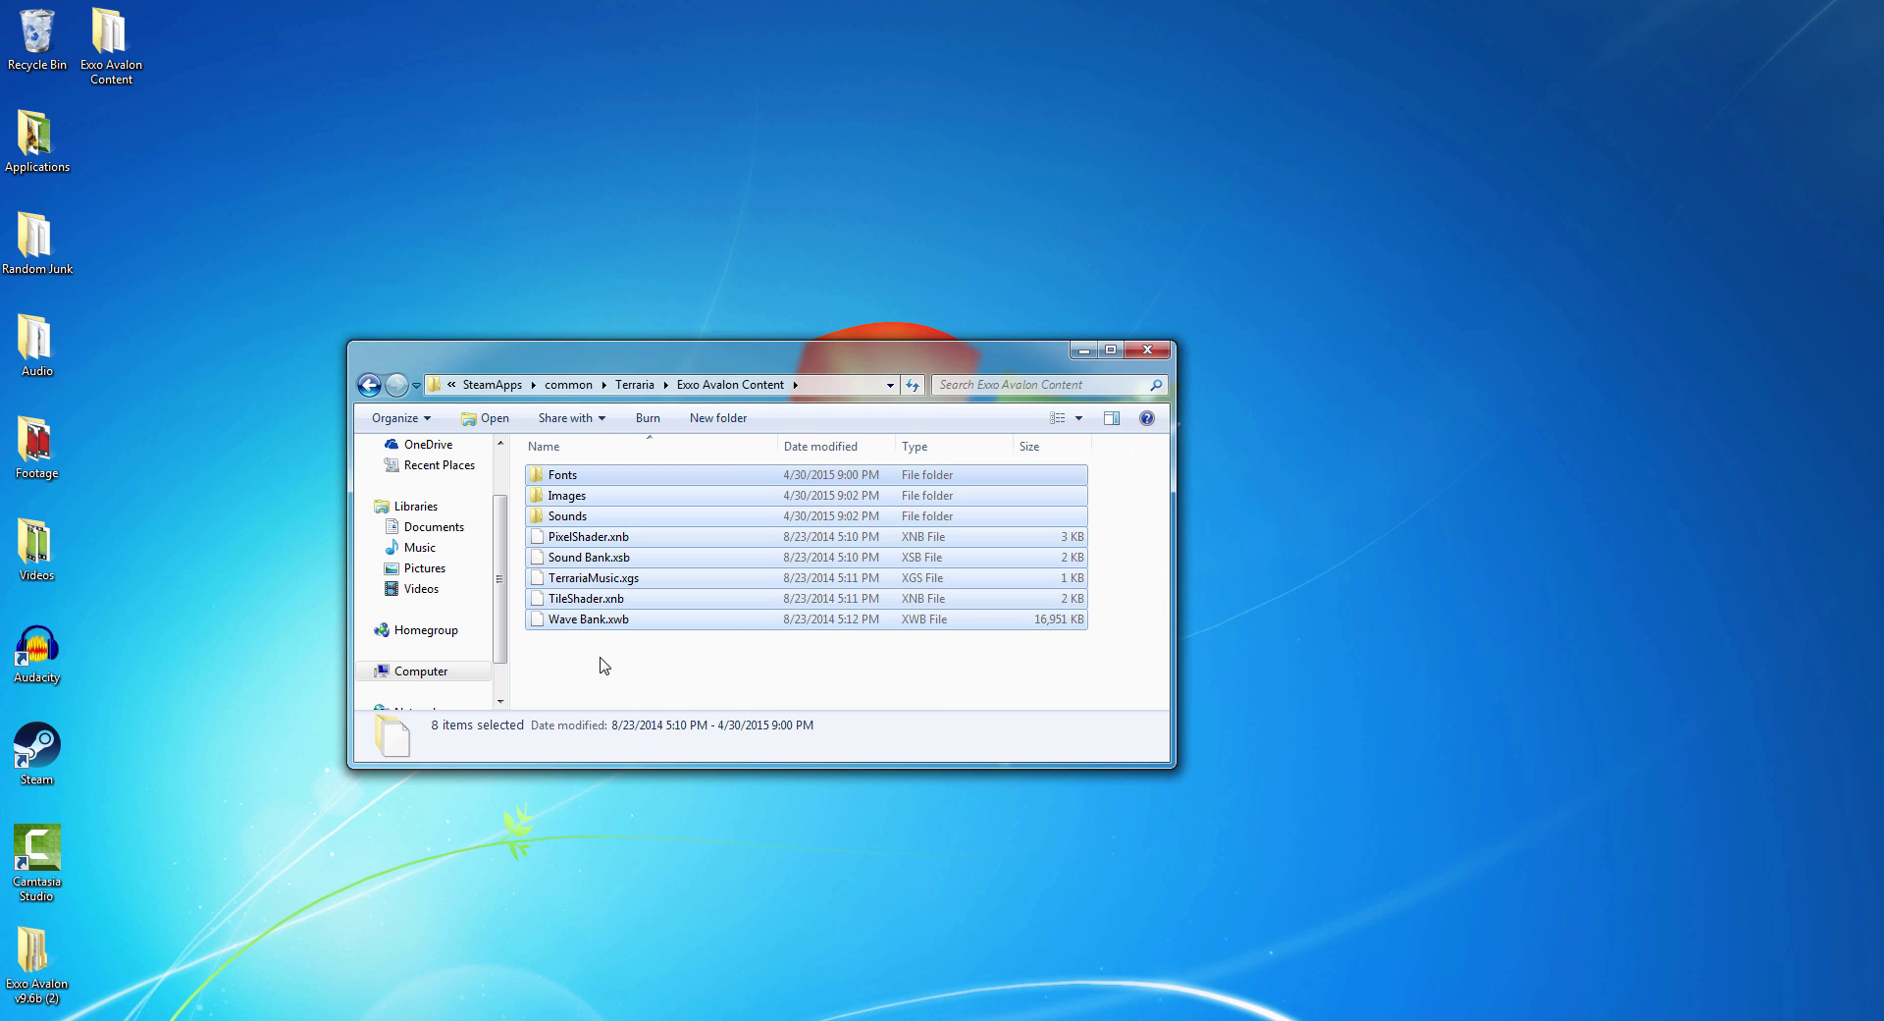
{"action": "left_click", "coordinate": [604, 666]}
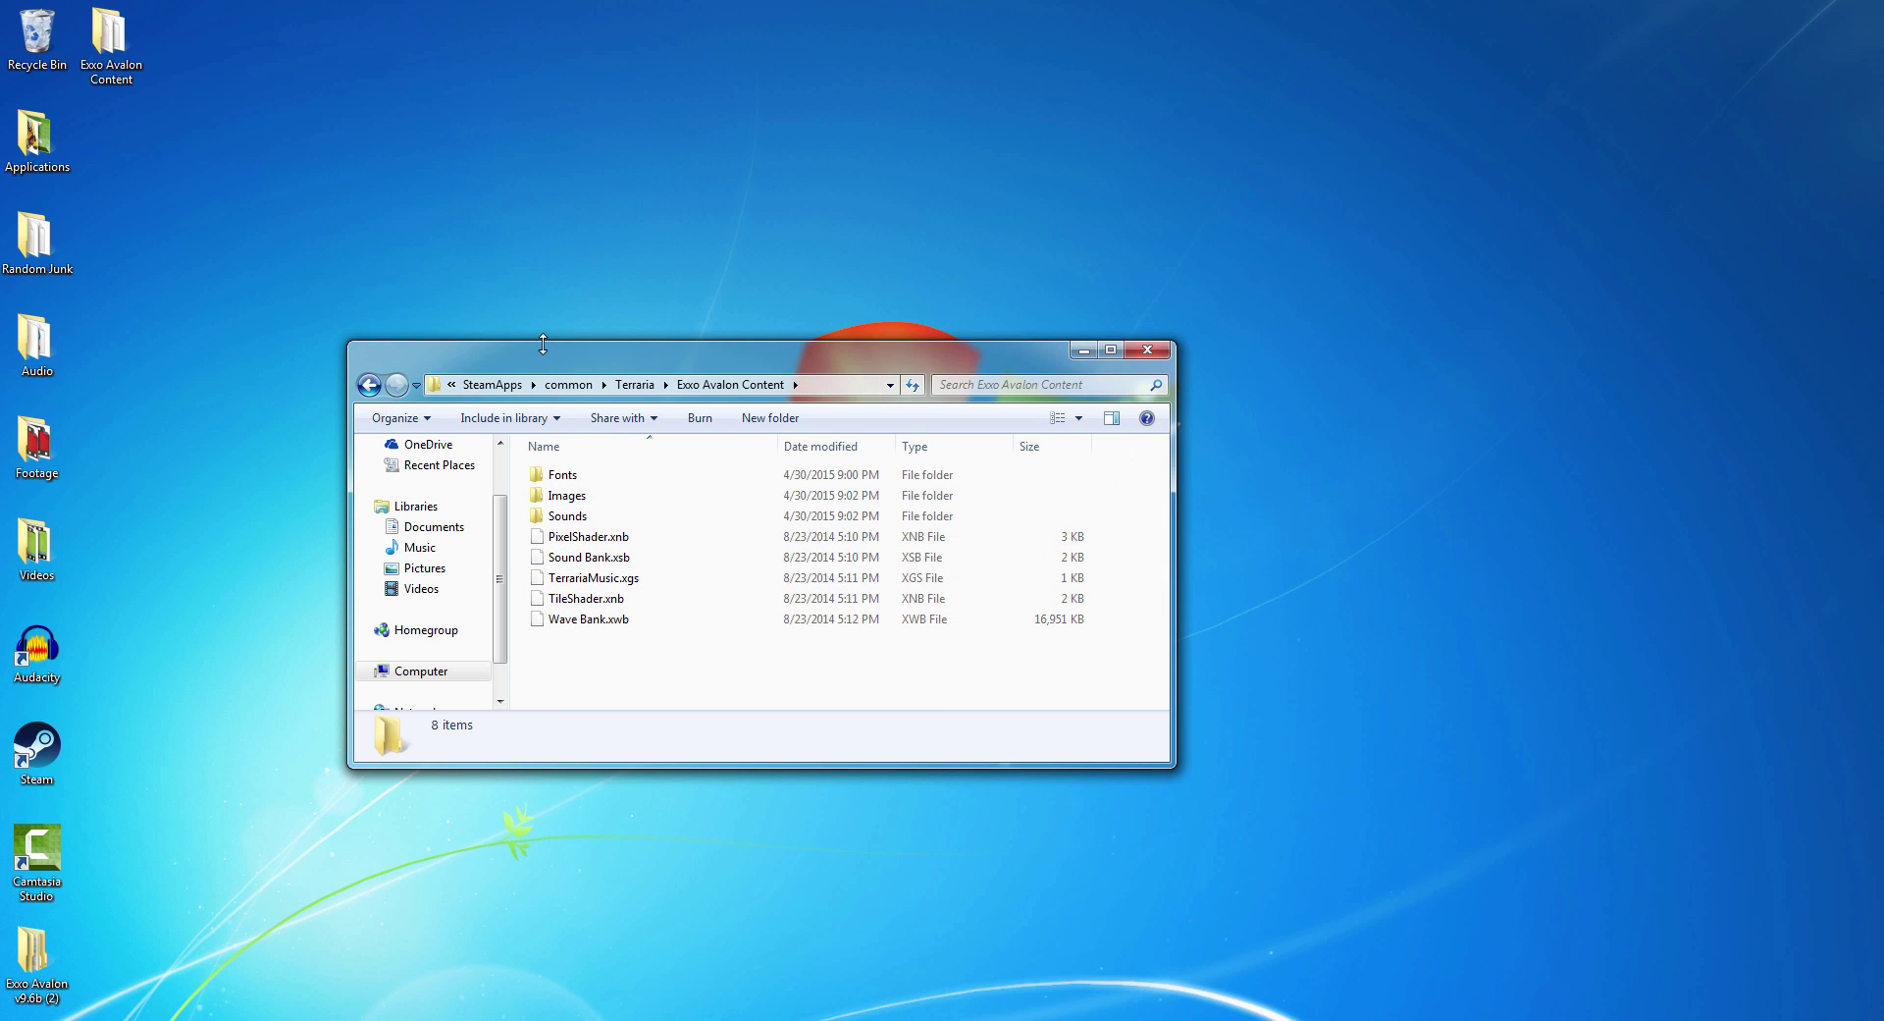
- Open the mod's Exxo Avalon Content folder inside the desktop Exxo Avalon v9.6b (2) folder
{"action": "left_click_drag", "start_coordinate": [523, 379], "coordinate": [684, 240]}
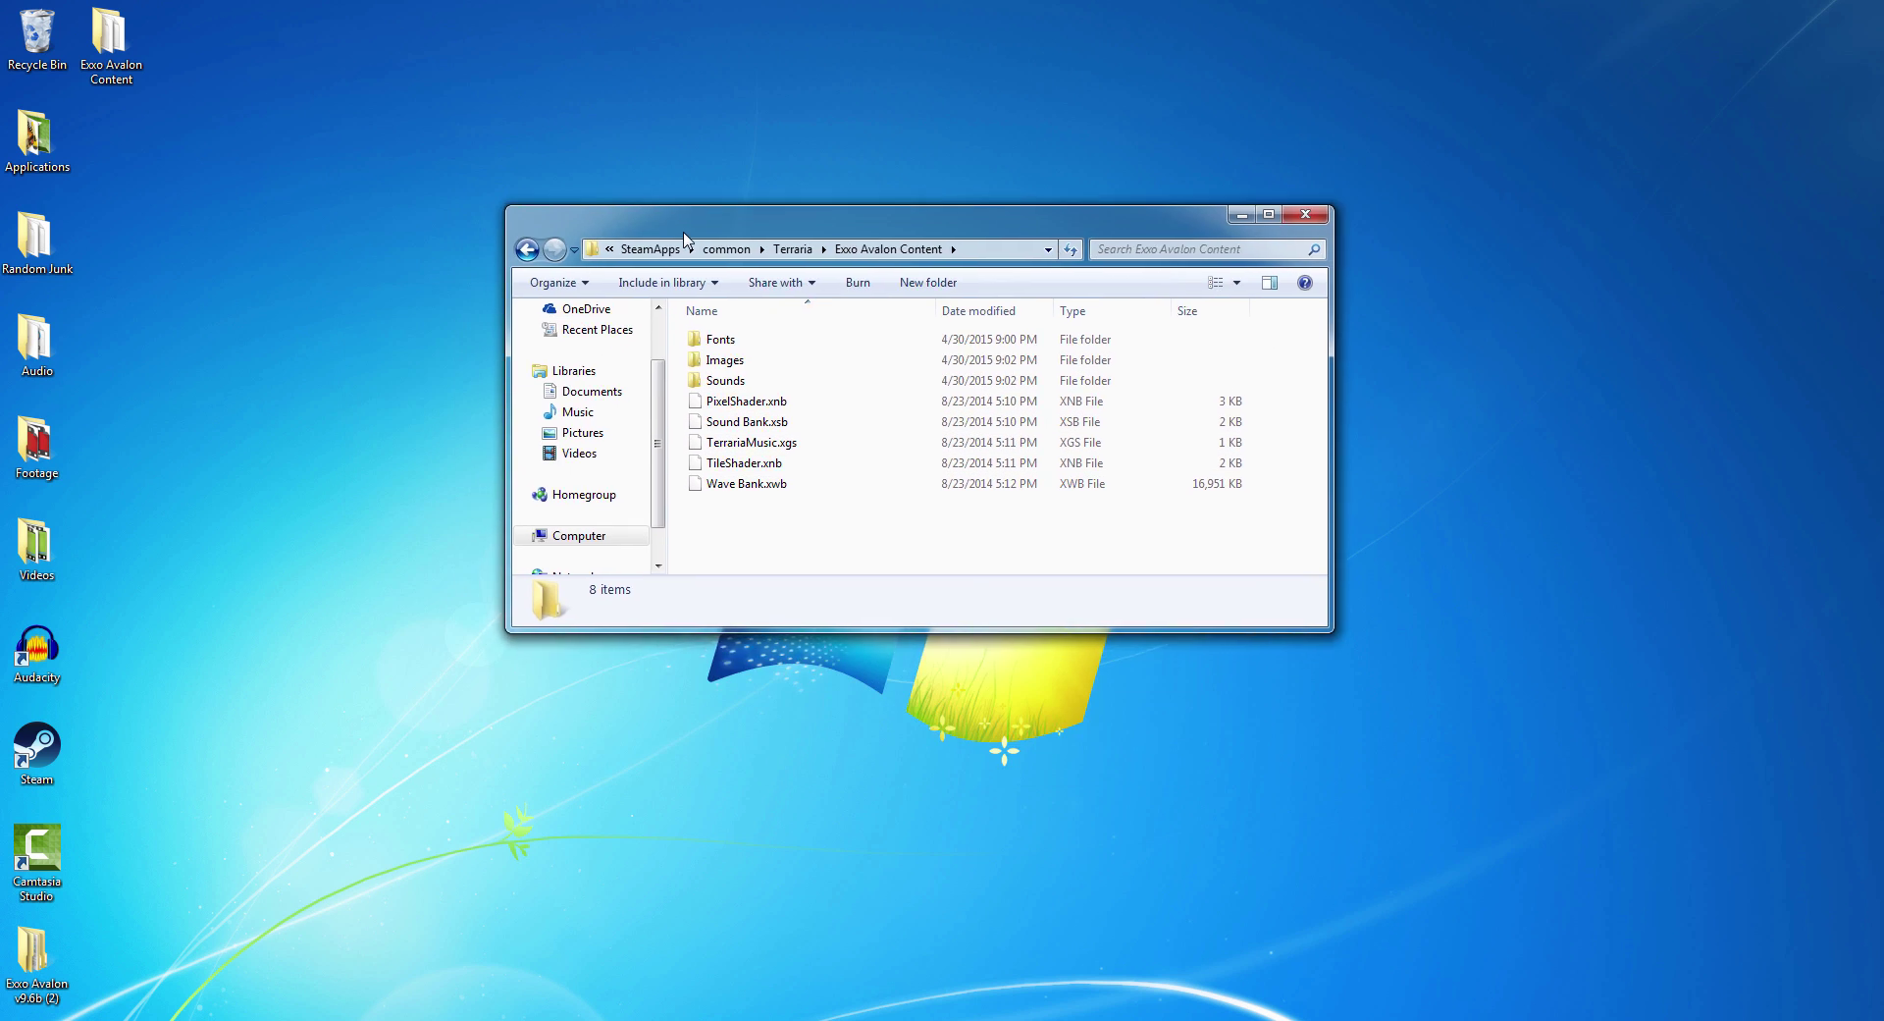
{"action": "double_click", "coordinate": [32, 957]}
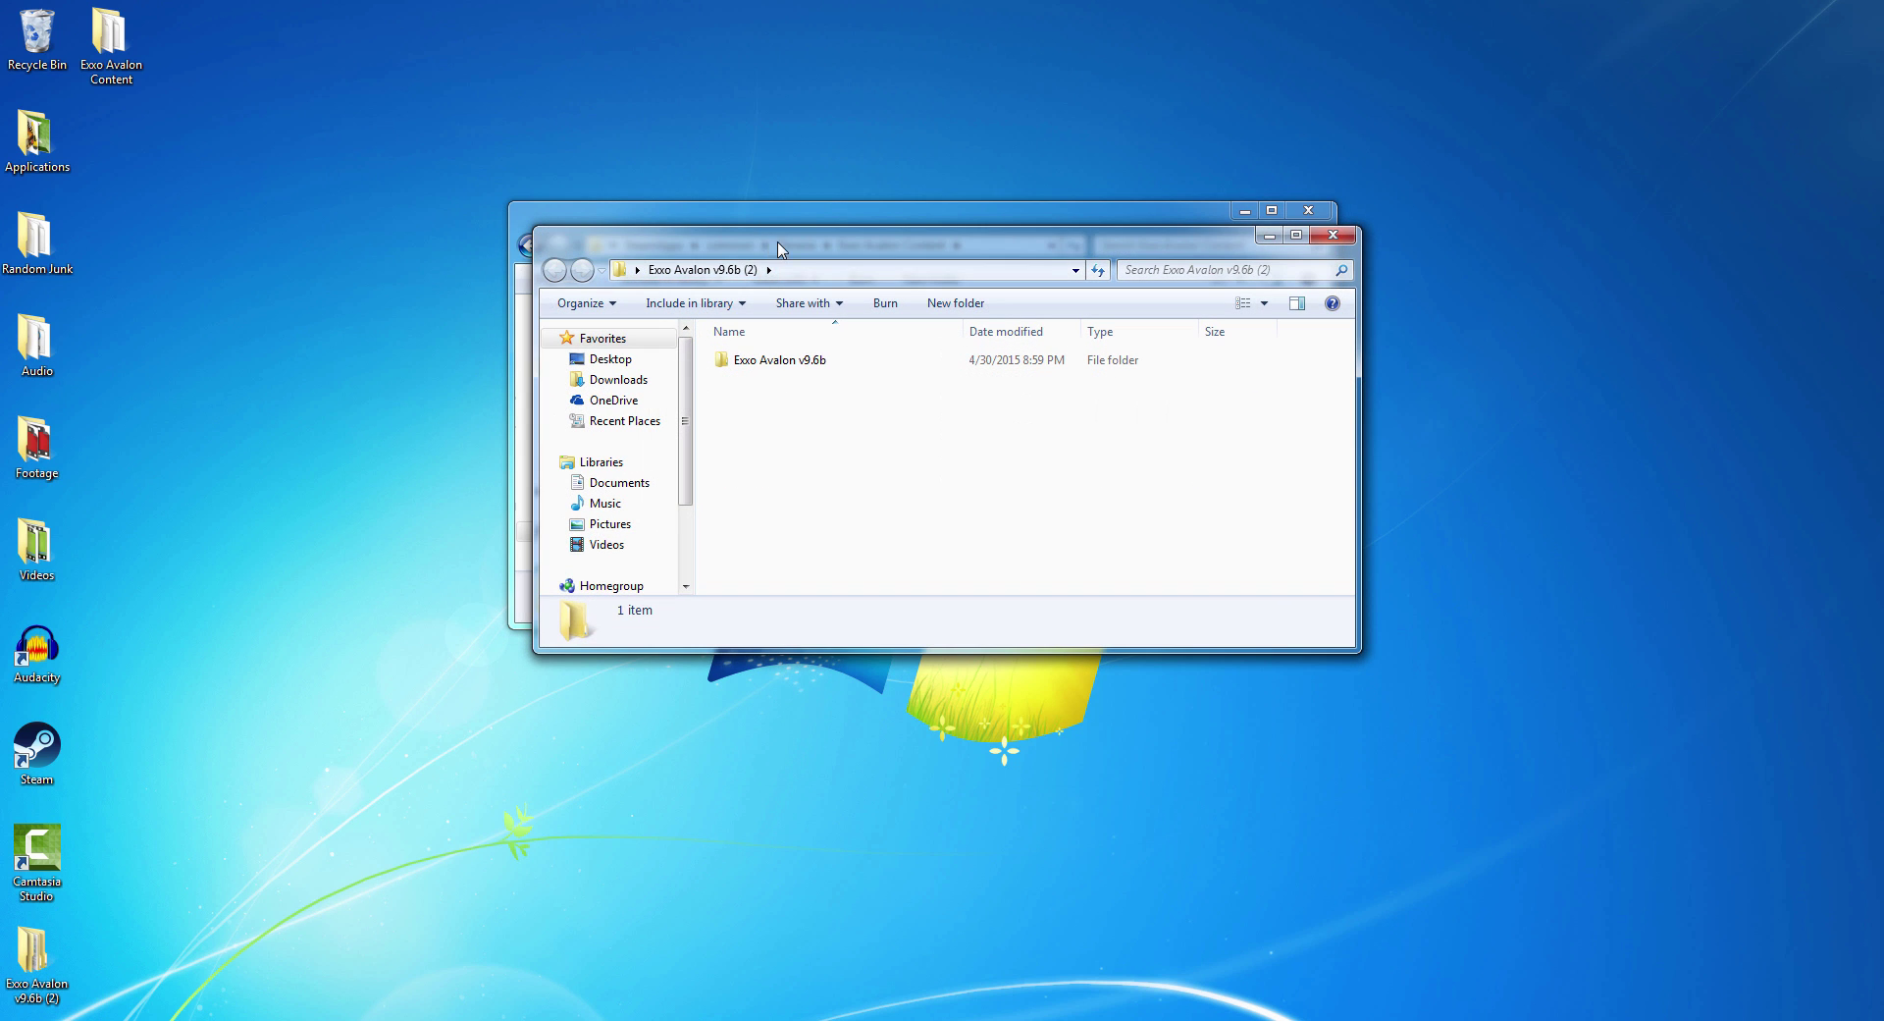
{"action": "left_click_drag", "start_coordinate": [678, 218], "coordinate": [1227, 512]}
{"action": "double_click", "coordinate": [1276, 633]}
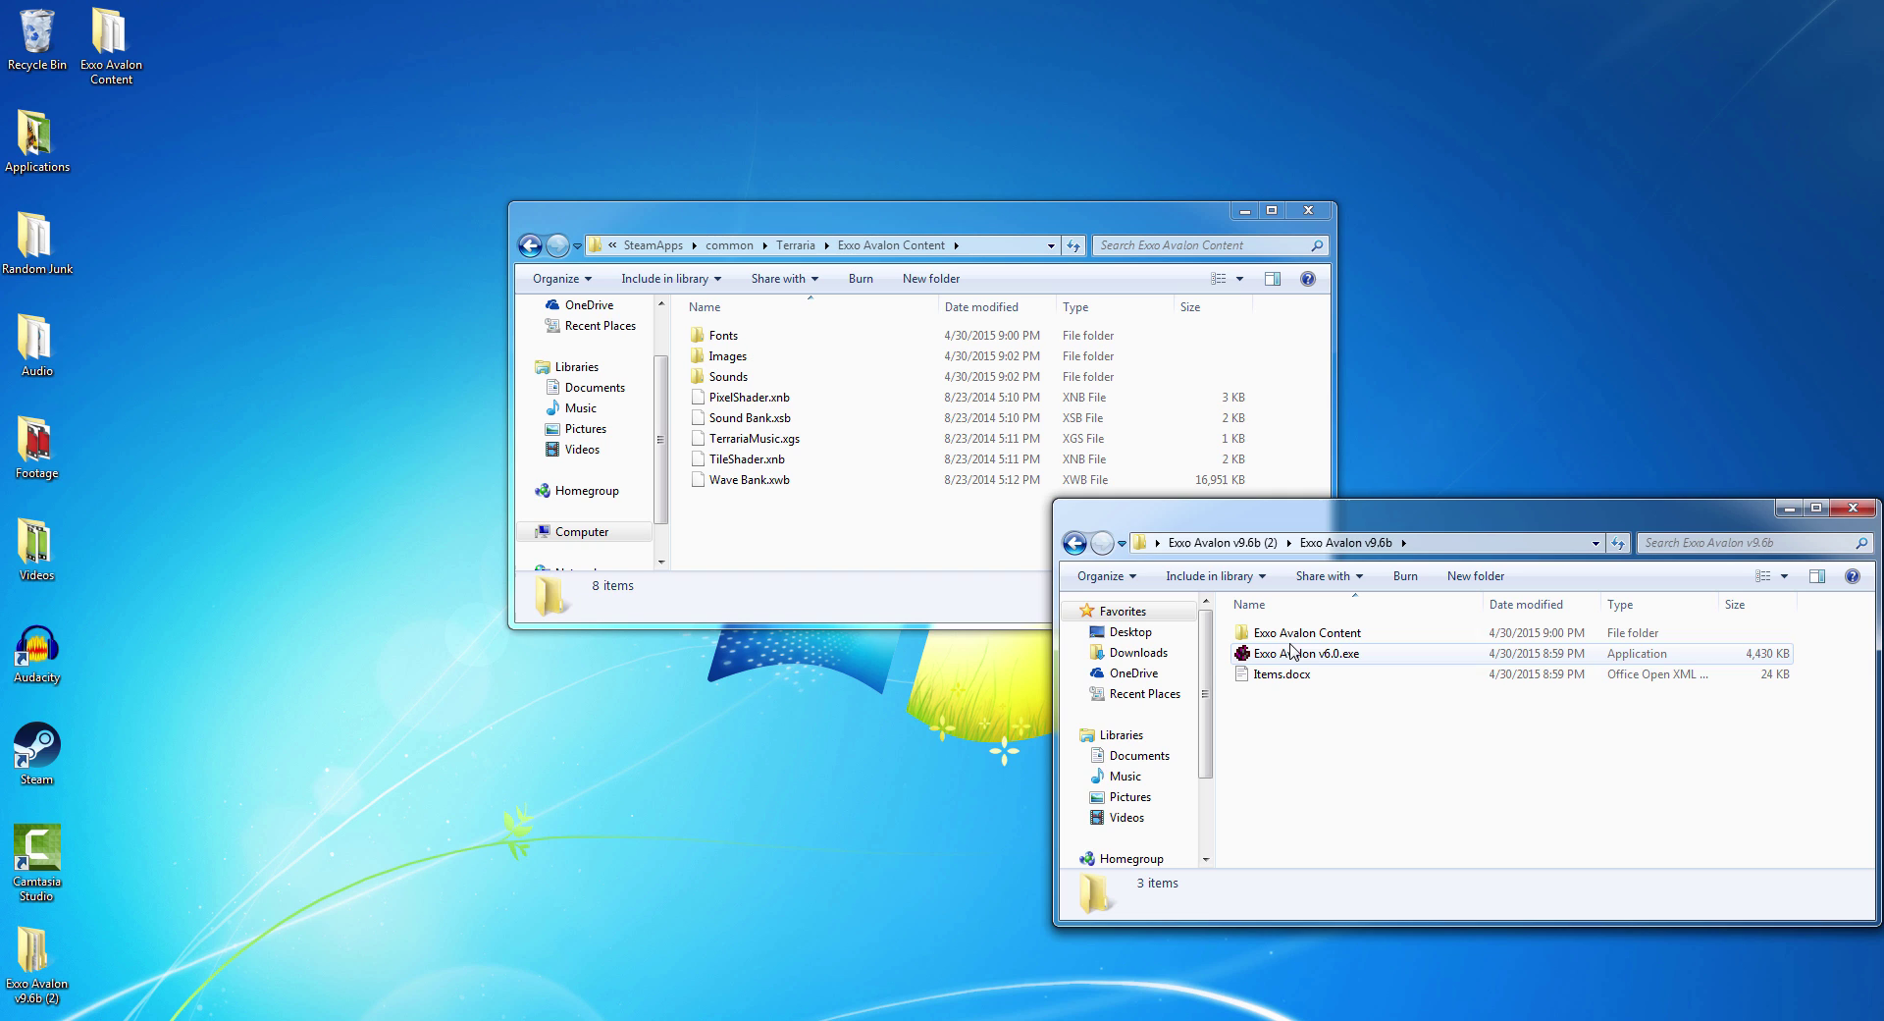
{"action": "double_click", "coordinate": [1289, 634]}
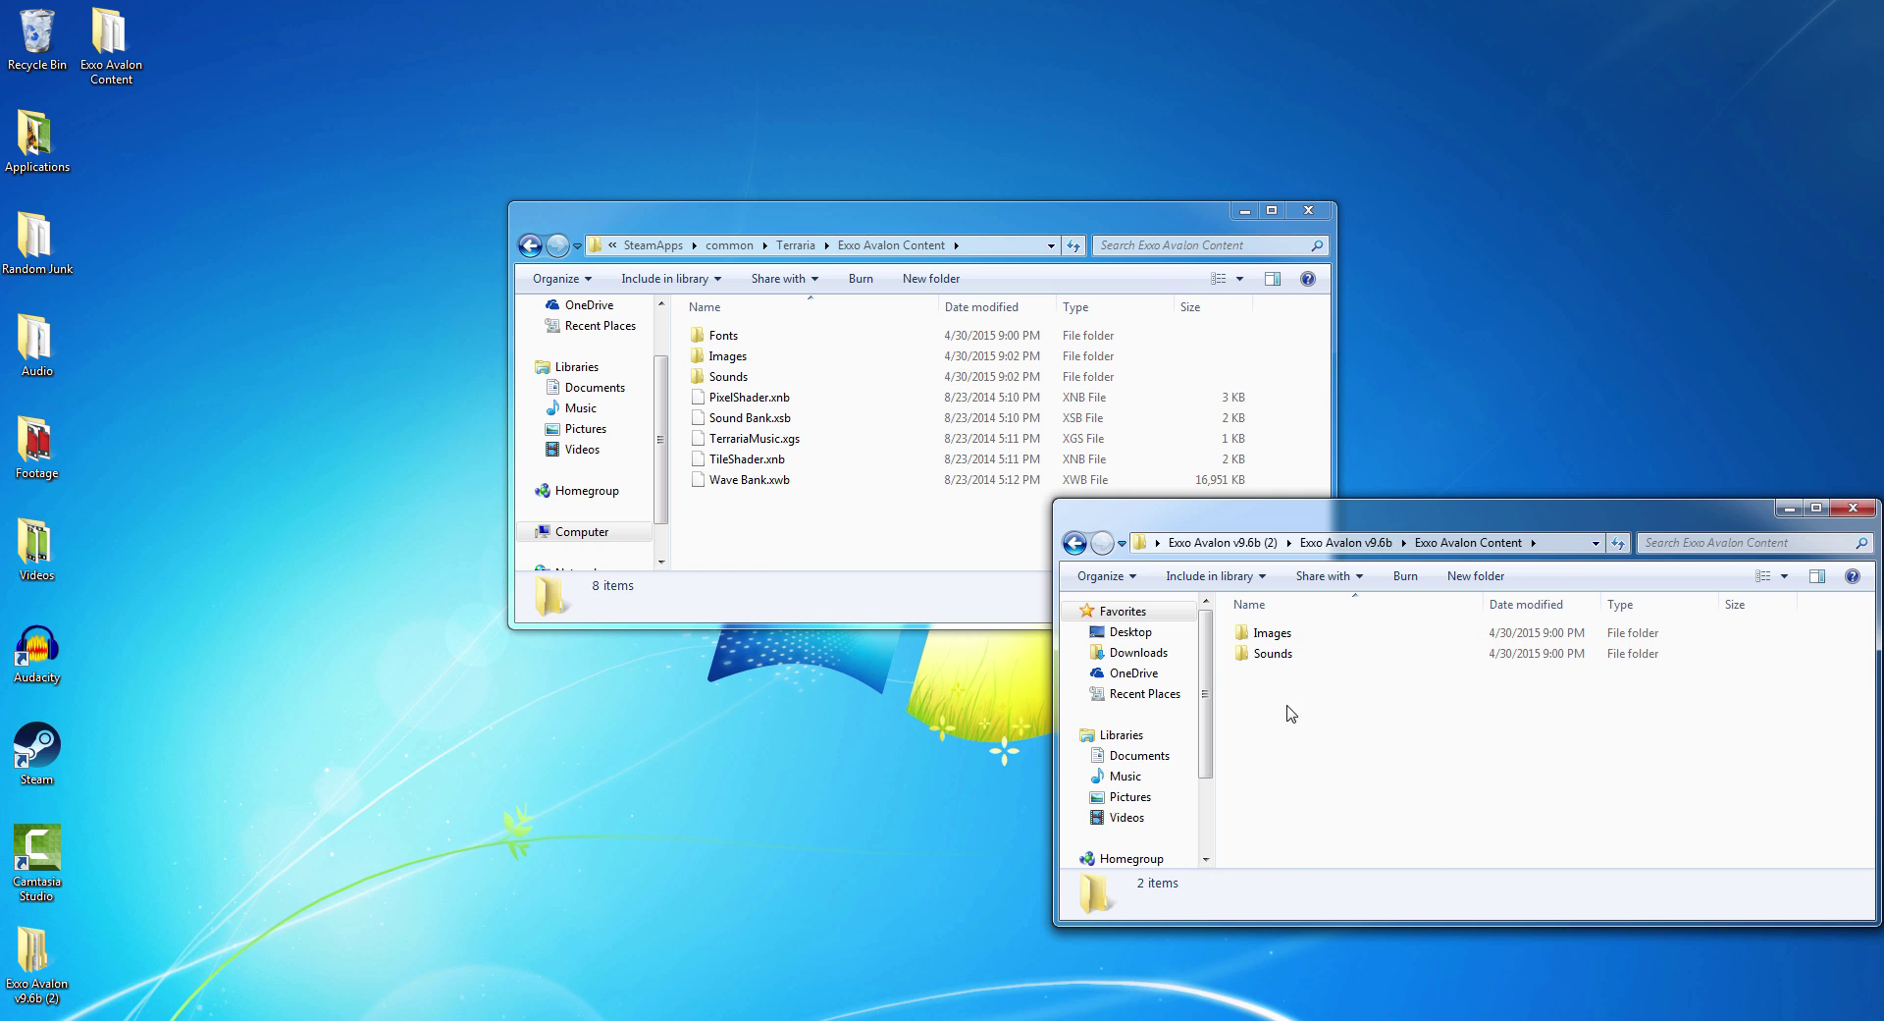
- Move Images and Sounds into Terraria's Exxo Avalon Content, merging folders and replacing files
{"action": "mouse_move", "coordinate": [1358, 807]}
{"action": "left_mouse_down"}
{"action": "mouse_move", "coordinate": [1312, 620]}
{"action": "mouse_move", "coordinate": [741, 386]}
{"action": "mouse_move", "coordinate": [746, 574]}
{"action": "left_mouse_up"}
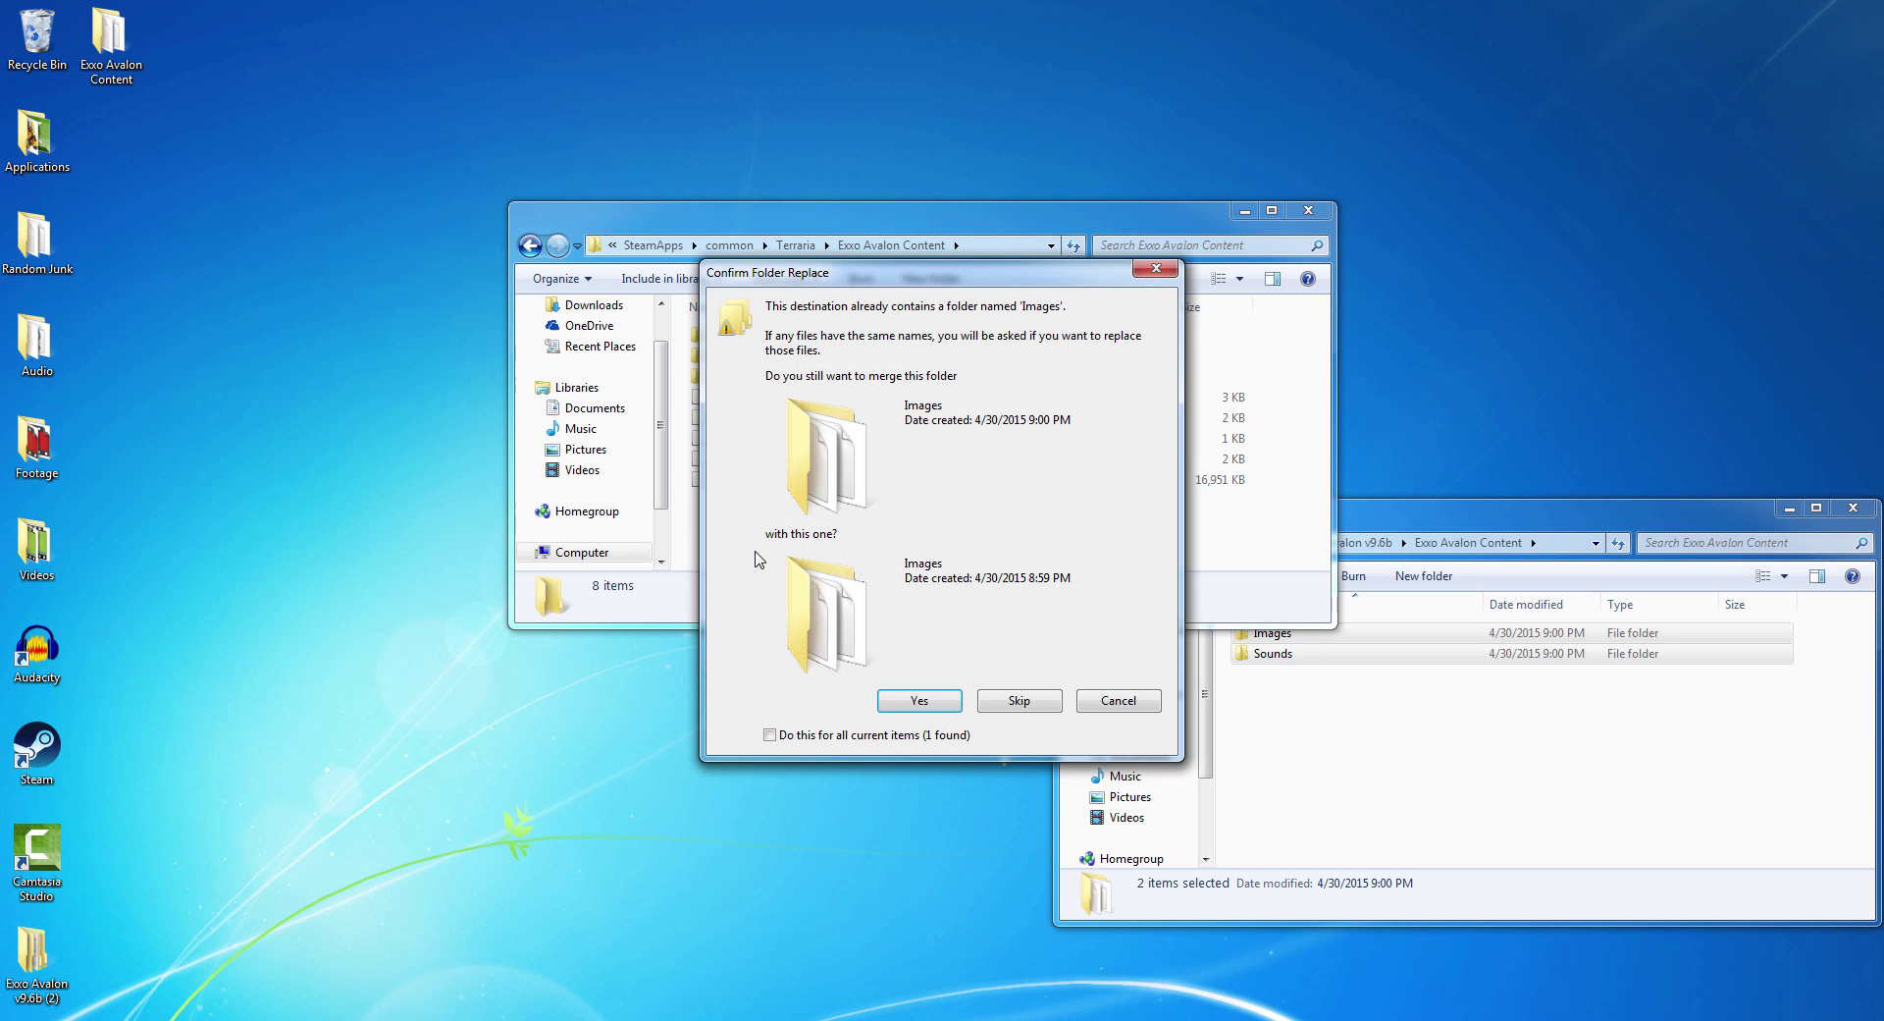
{"action": "left_click", "coordinate": [771, 735]}
{"action": "left_click", "coordinate": [913, 701]}
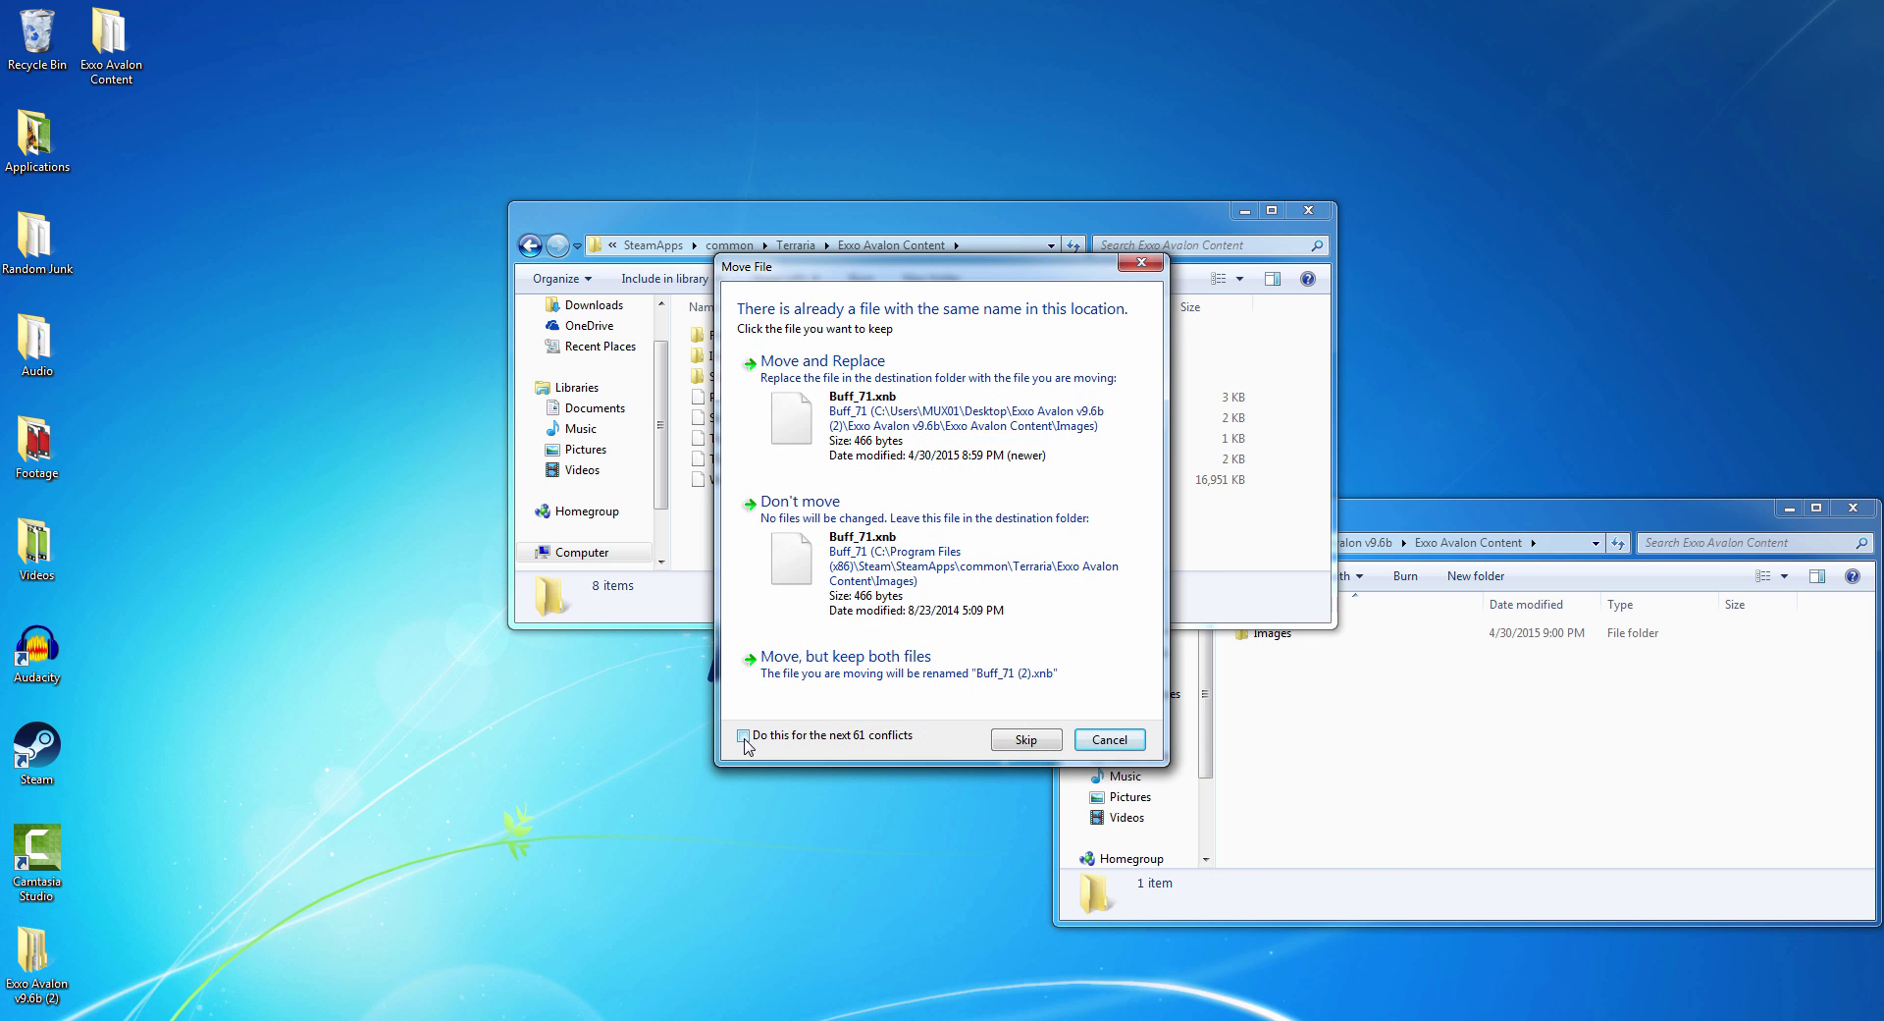
{"action": "left_click", "coordinate": [832, 432]}
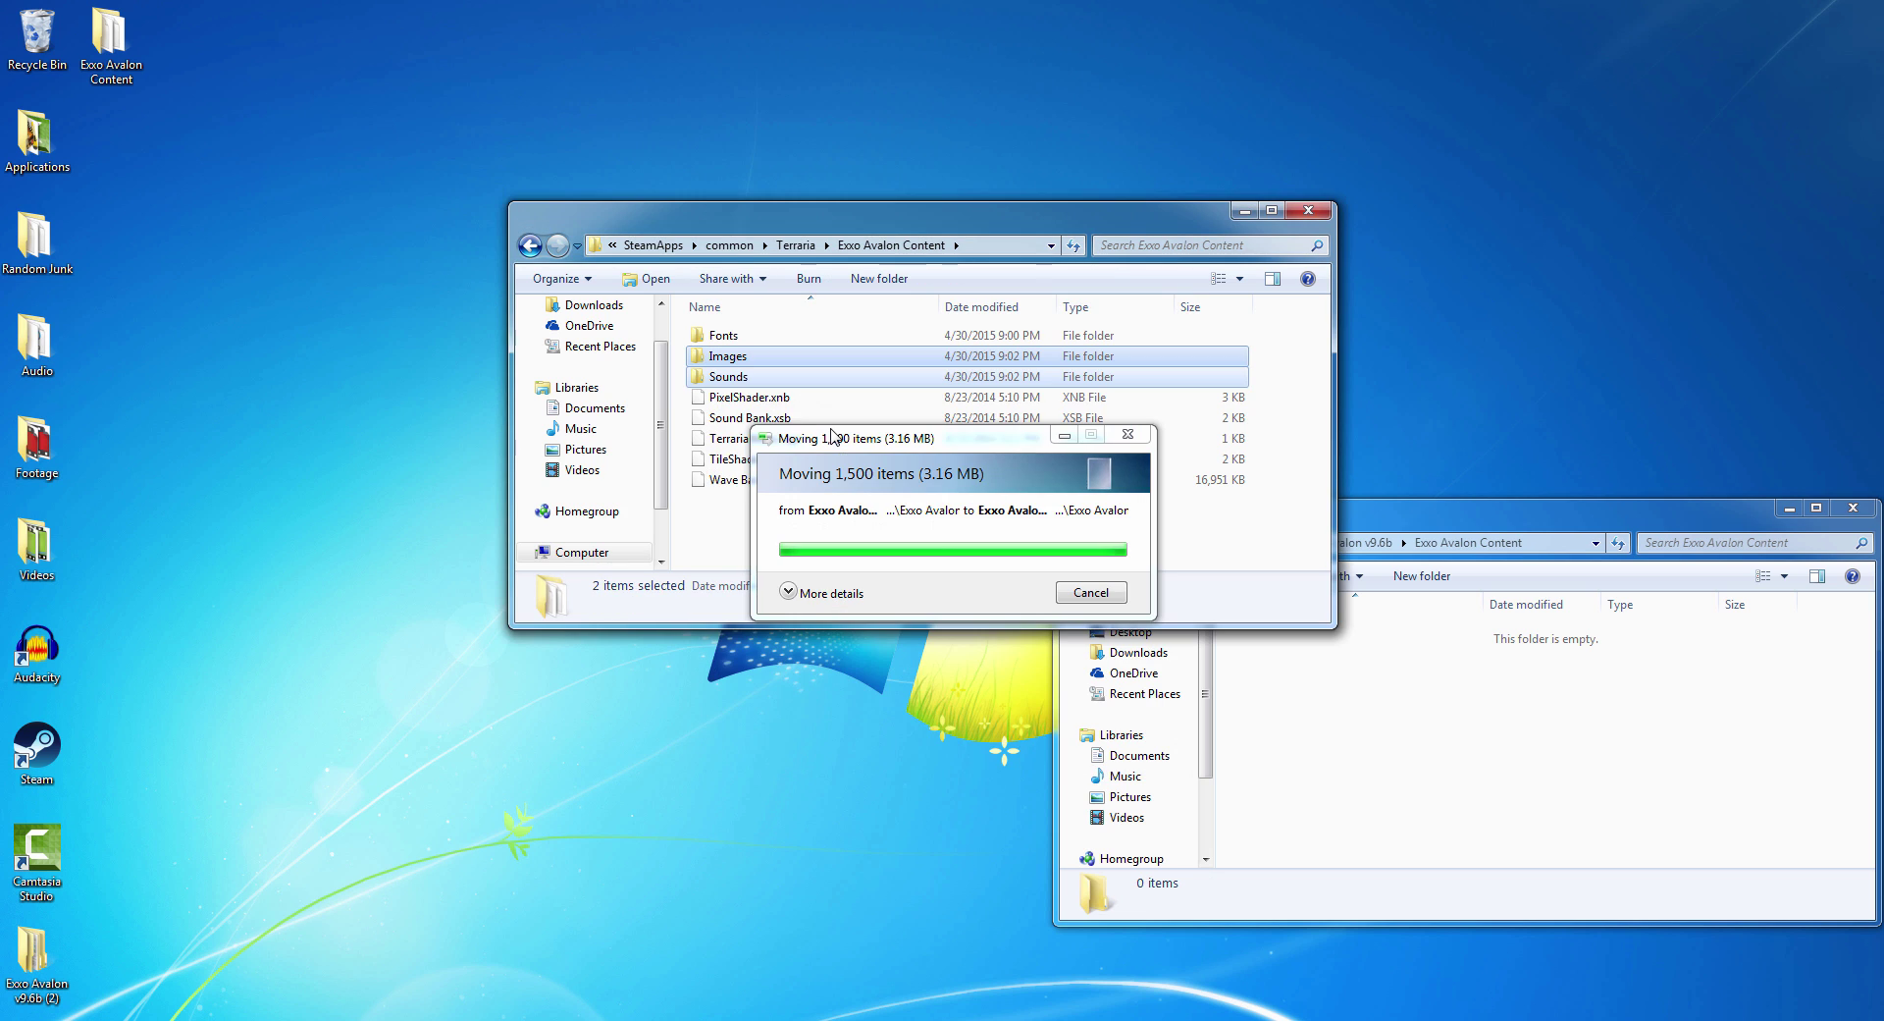
- Close the emptied download folder window and return to the Terraria folder
{"action": "left_click", "coordinate": [1468, 508]}
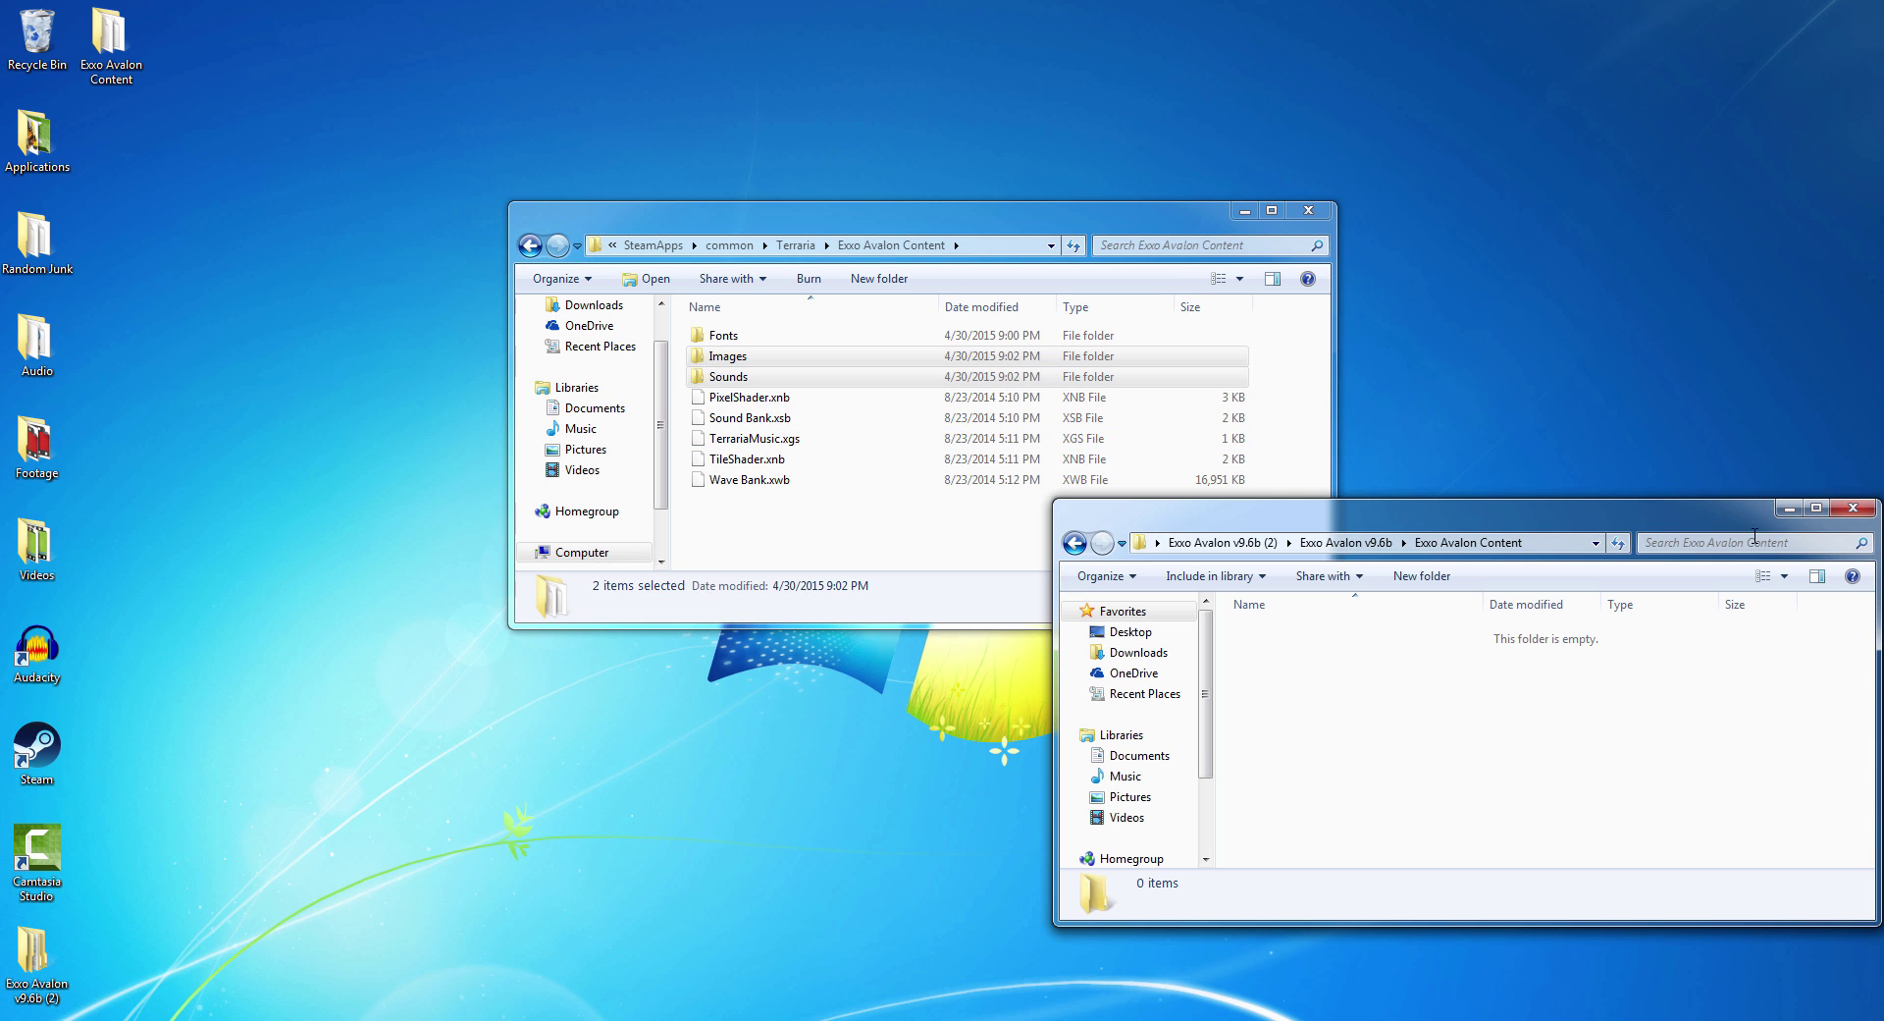
{"action": "left_click", "coordinate": [1848, 507]}
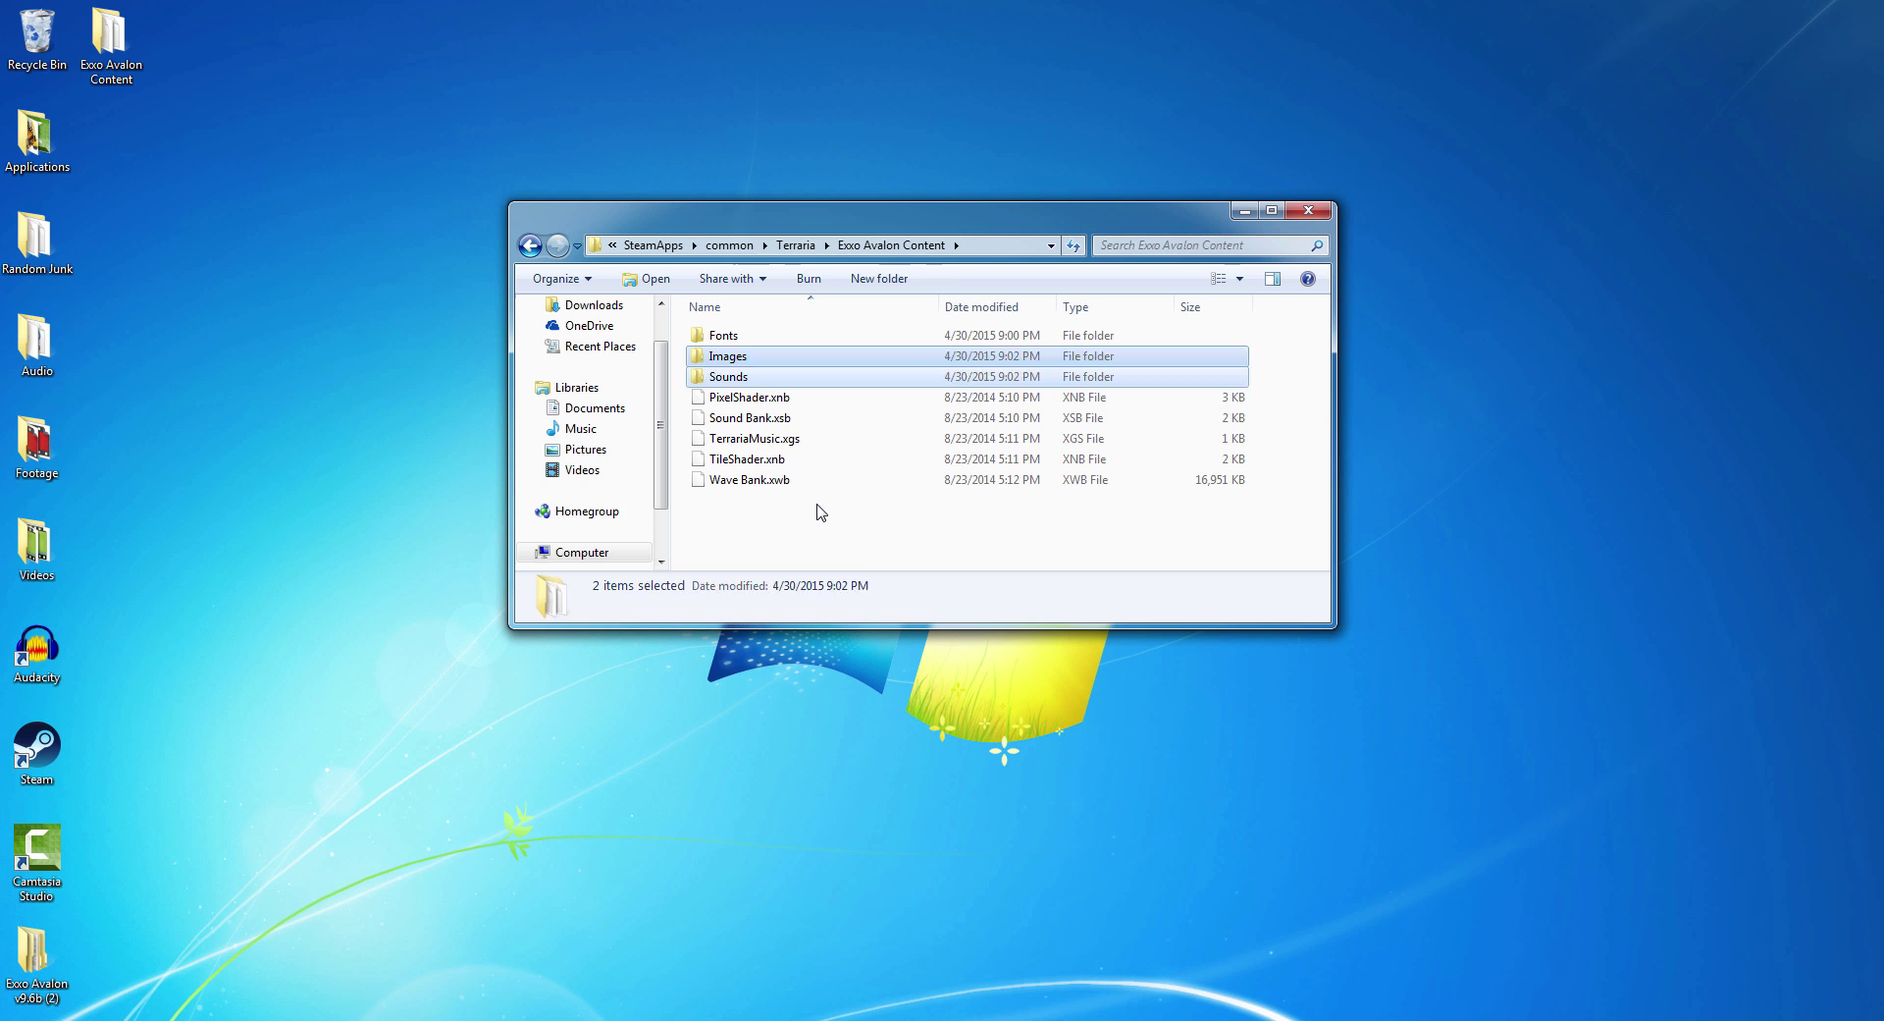
{"action": "left_click", "coordinate": [822, 513]}
{"action": "left_click", "coordinate": [530, 246]}
{"action": "scroll", "coordinate": [705, 417], "scroll_direction": "down", "scroll_amount": 2}
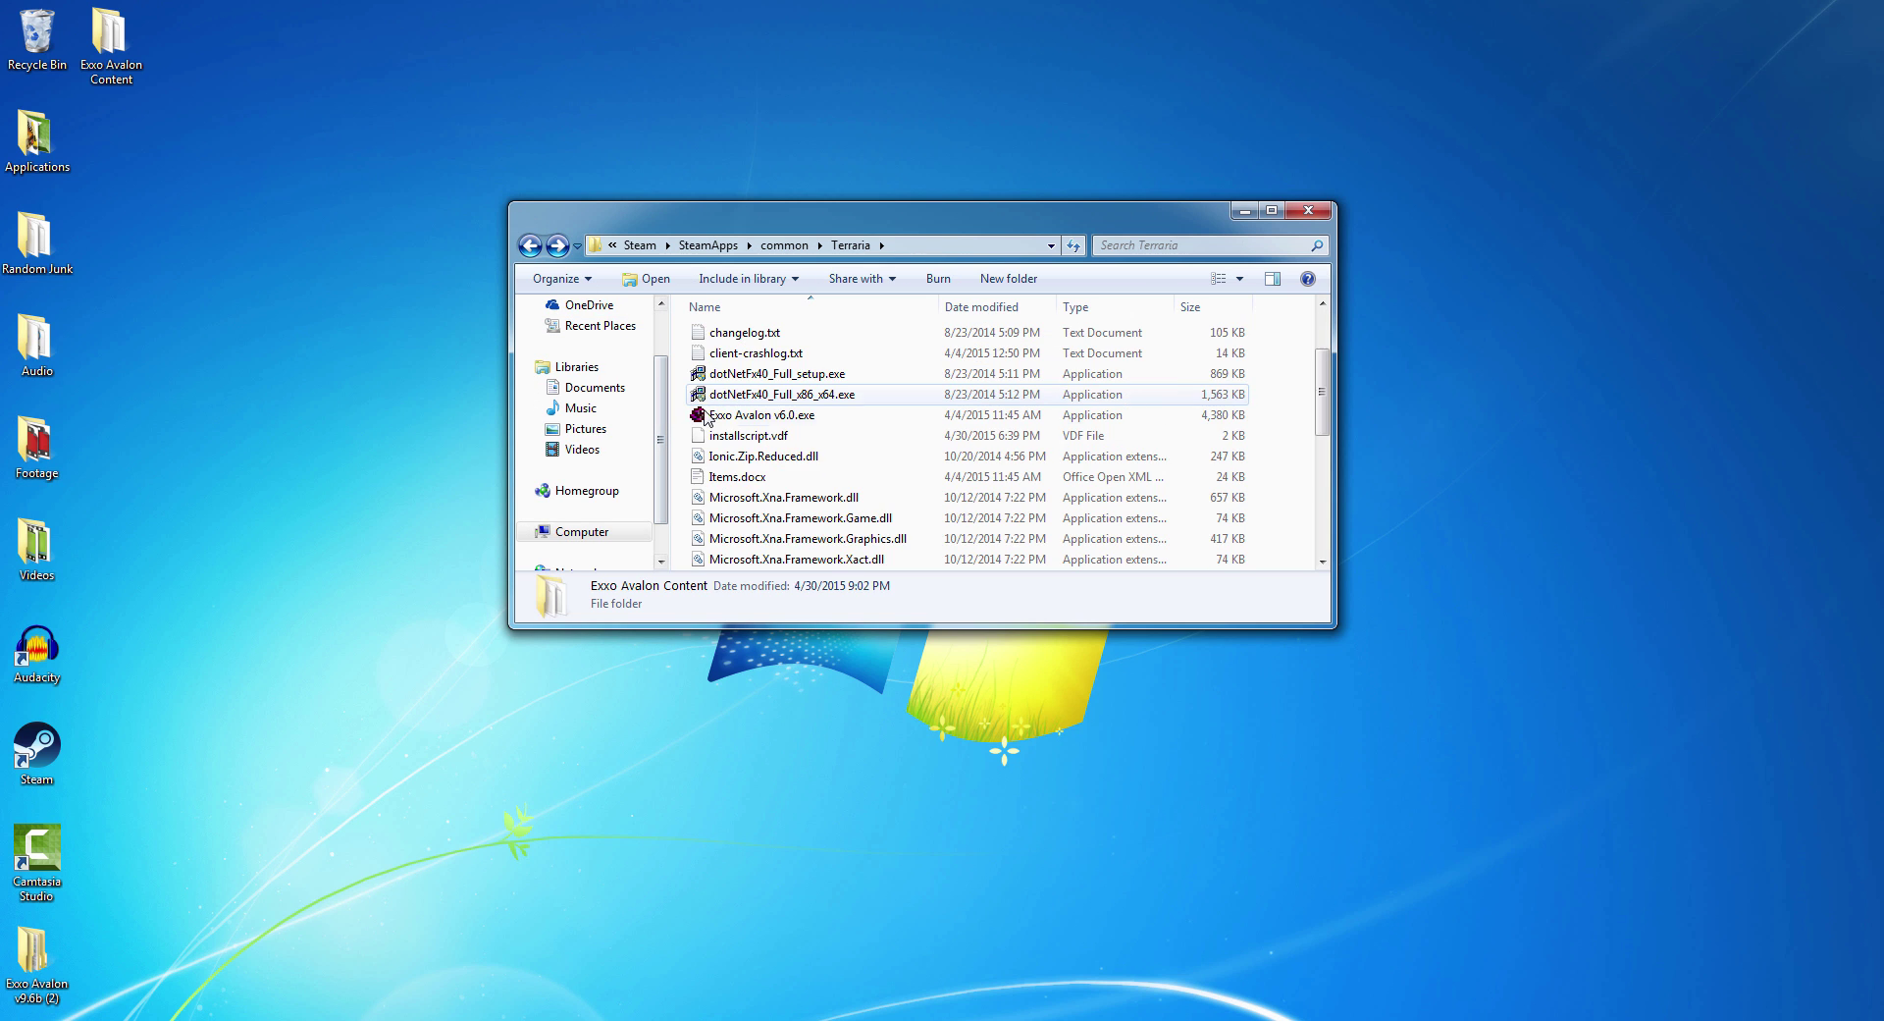
{"action": "scroll", "coordinate": [704, 417], "scroll_direction": "up", "scroll_amount": 2}
- Bring Exxo Avalon v6.0.exe over to the Terraria folder and close the download window
{"action": "double_click", "coordinate": [37, 956]}
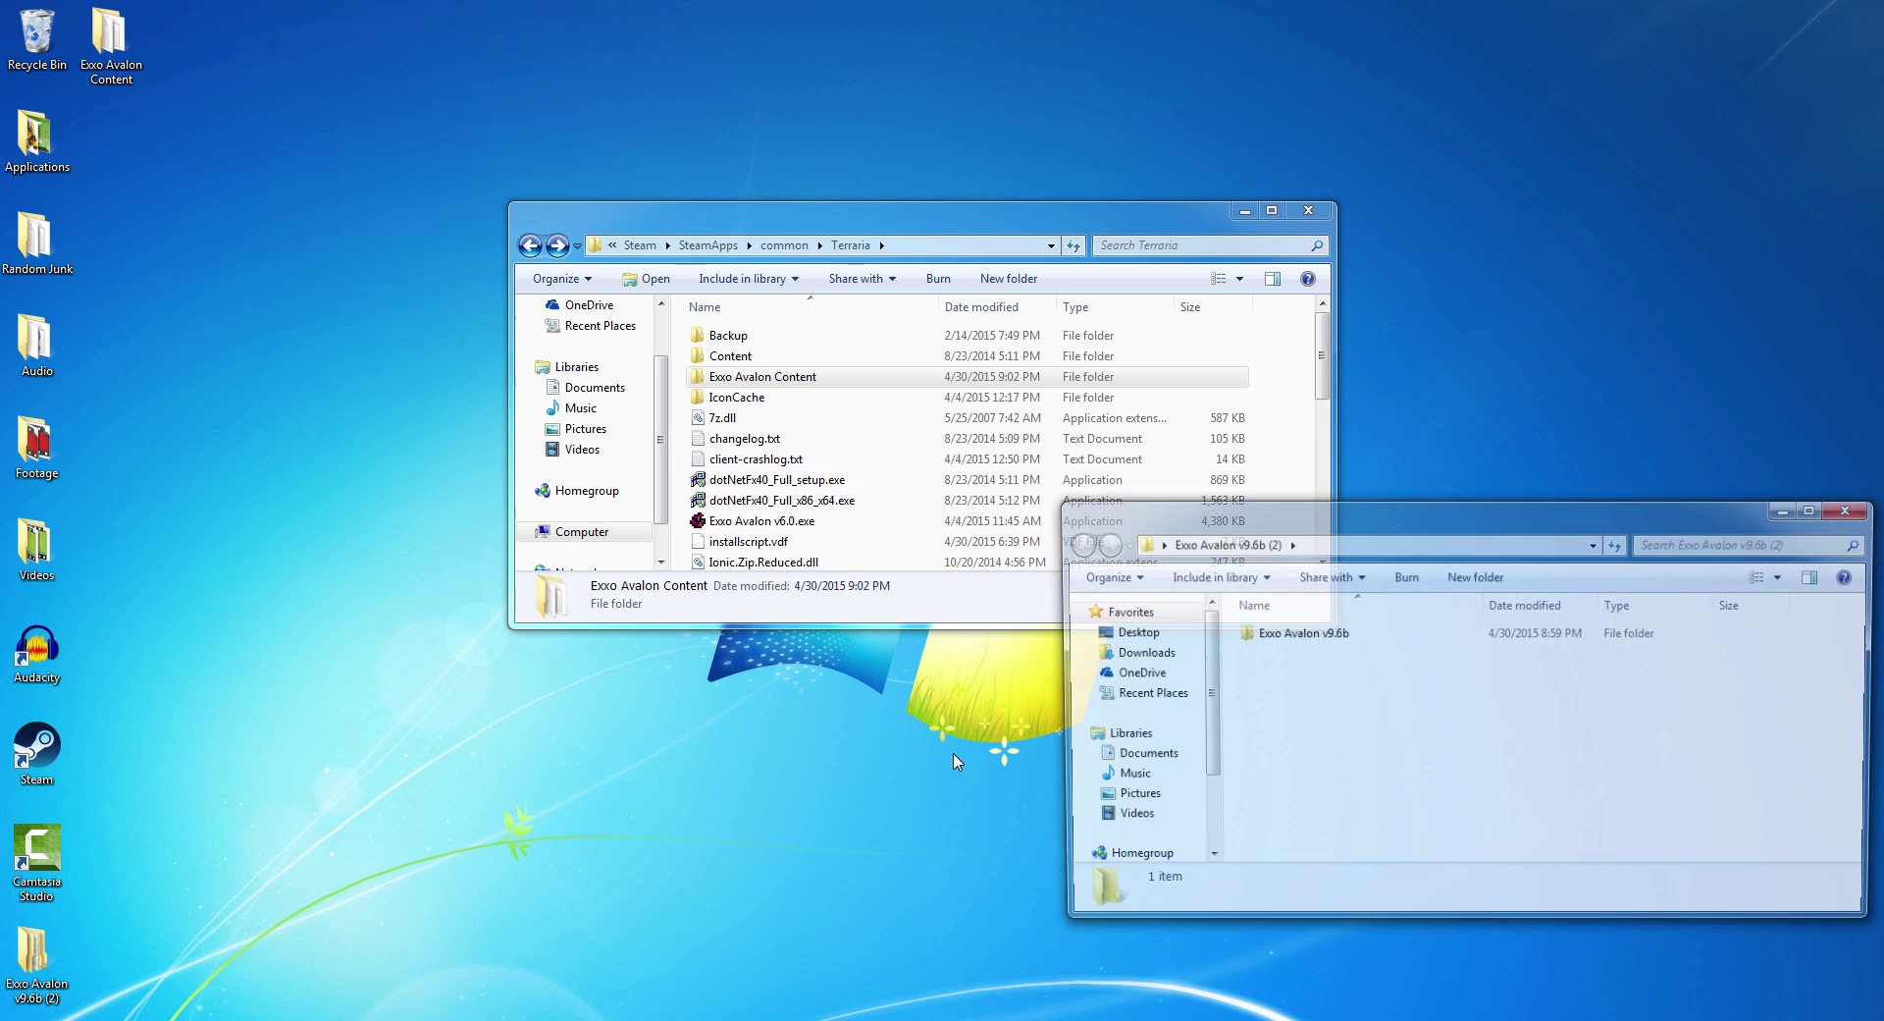
{"action": "double_click", "coordinate": [1310, 633]}
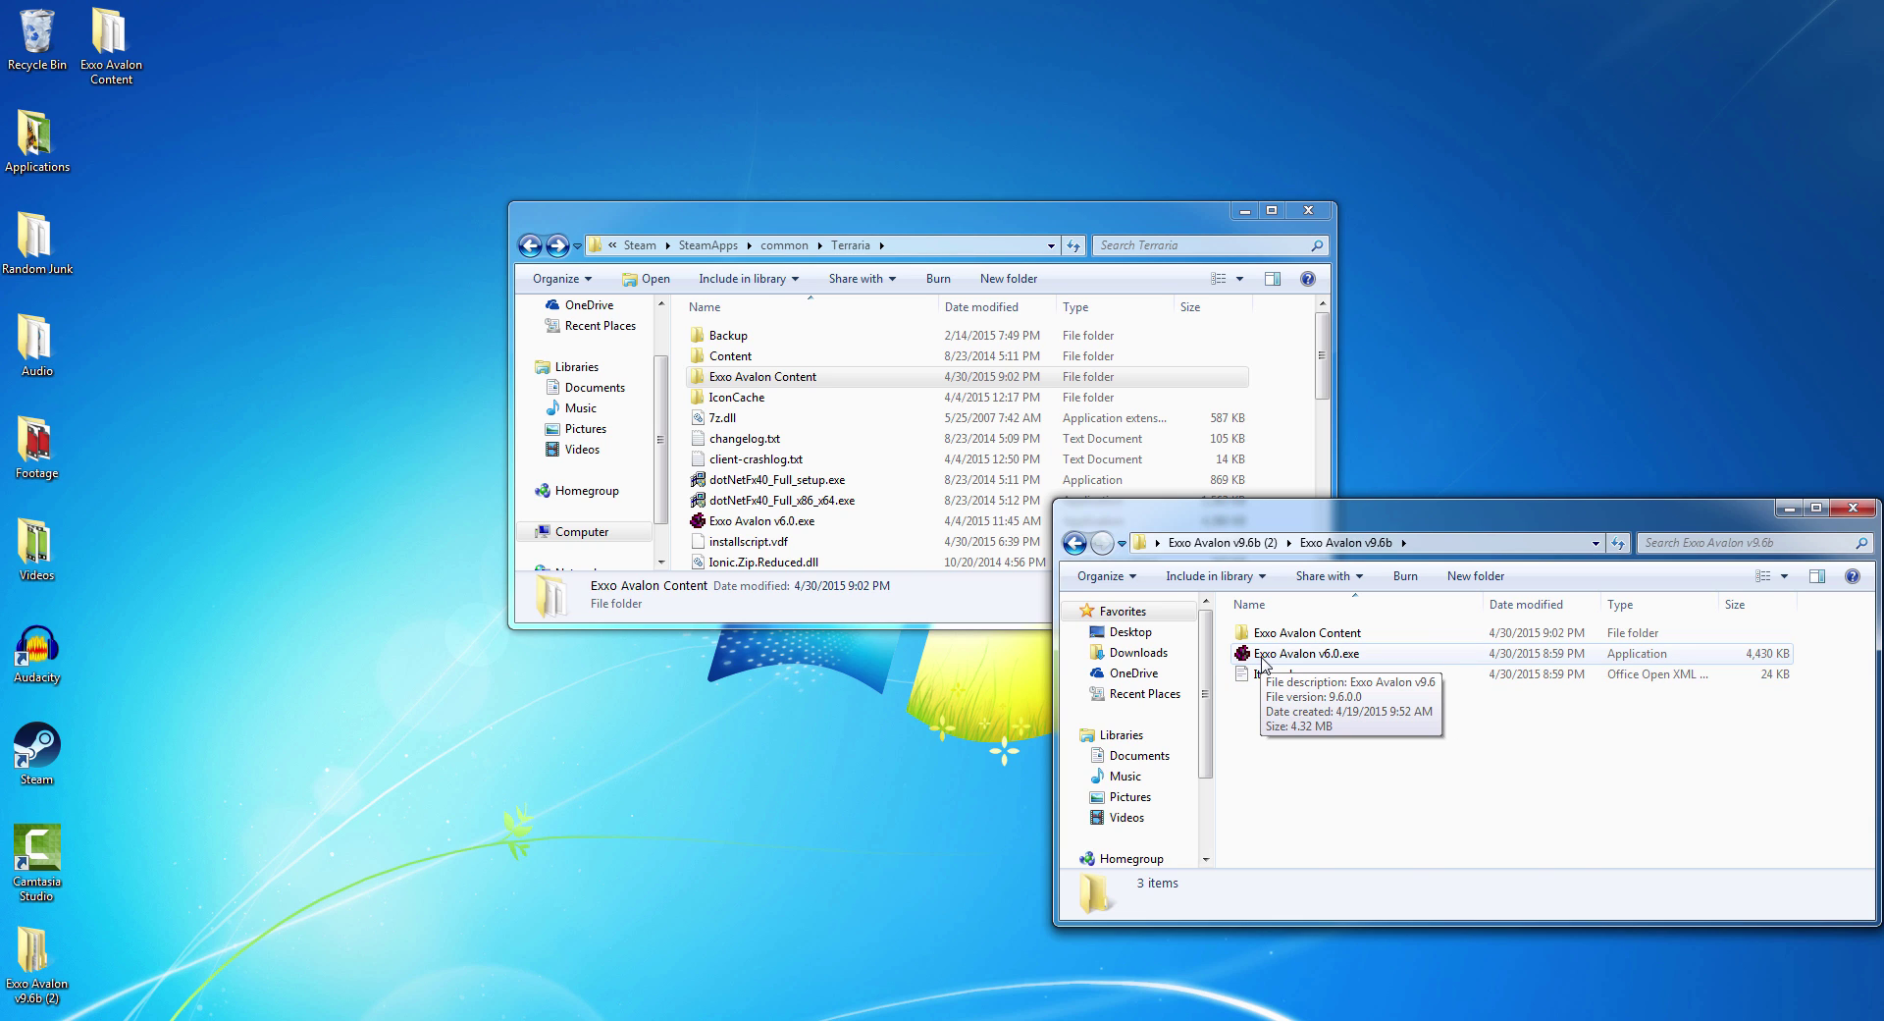
{"action": "mouse_move", "coordinate": [1262, 659]}
{"action": "left_mouse_down"}
{"action": "mouse_move", "coordinate": [852, 387]}
{"action": "mouse_move", "coordinate": [727, 528]}
{"action": "left_mouse_up"}
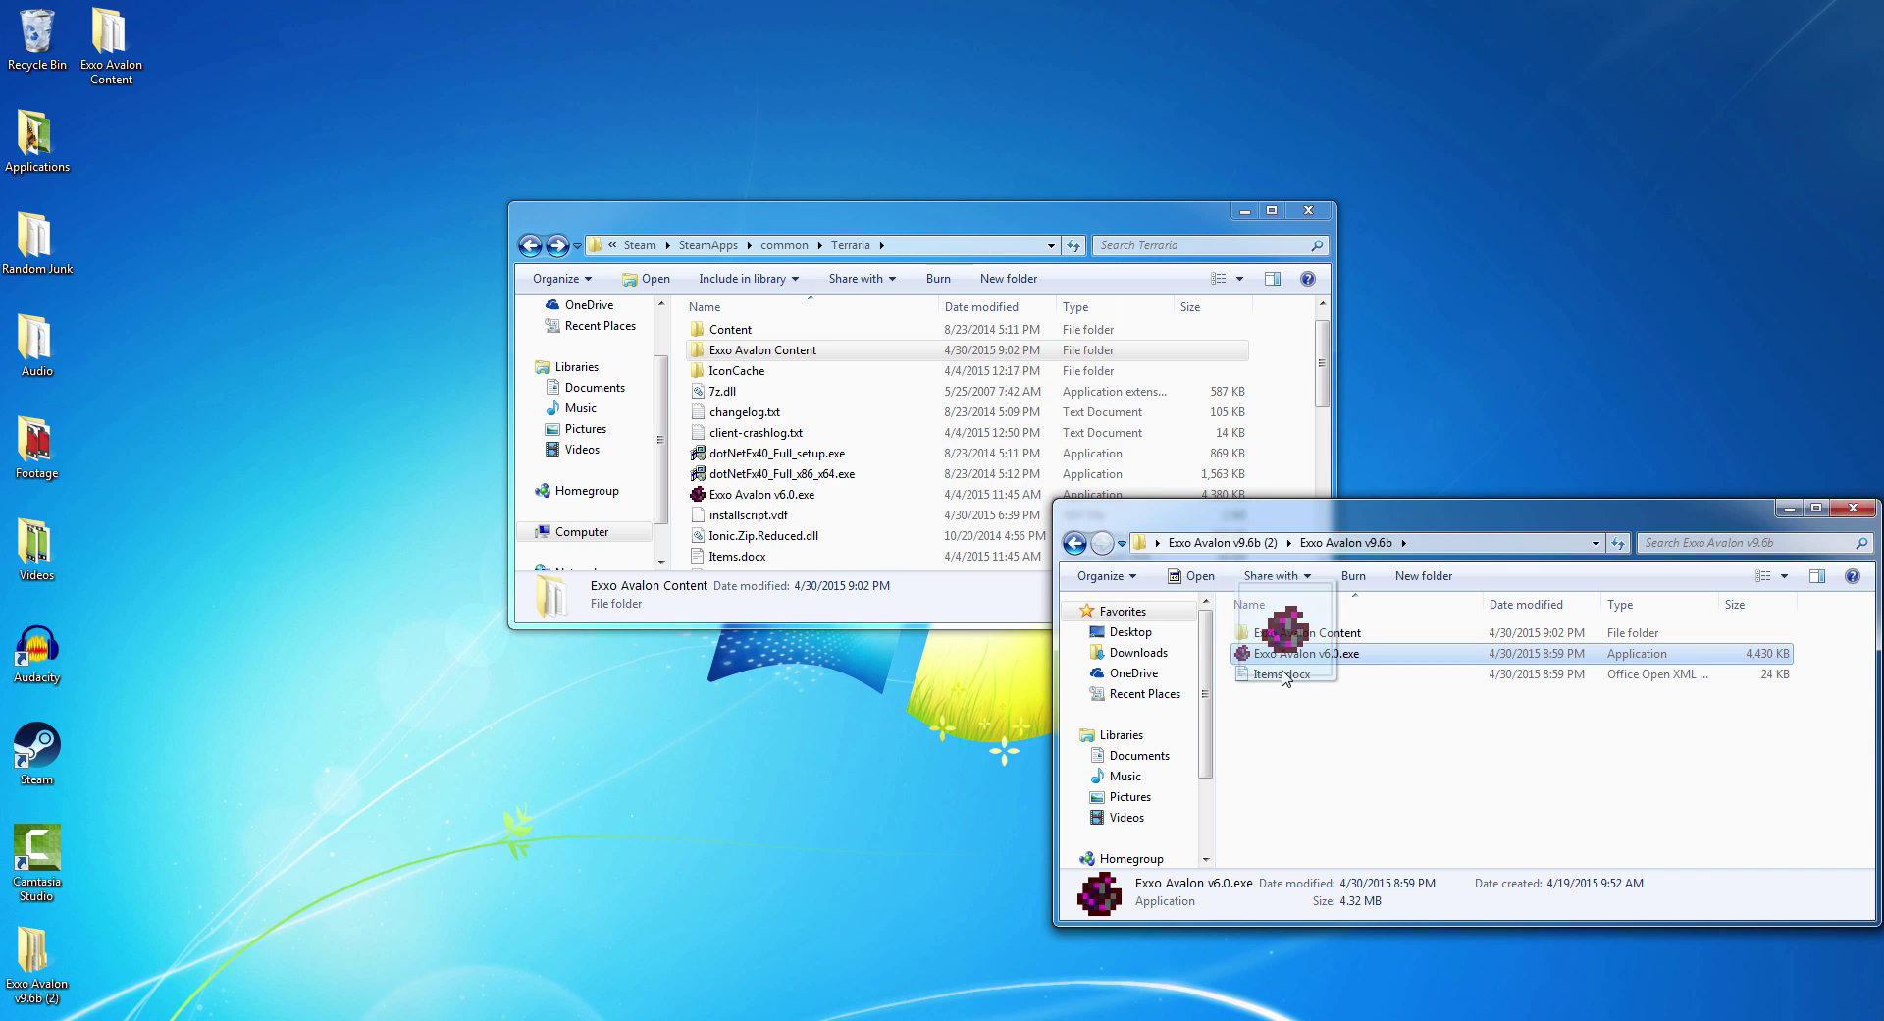
{"action": "mouse_move", "coordinate": [727, 528]}
{"action": "left_mouse_down"}
{"action": "mouse_move", "coordinate": [1361, 647]}
{"action": "mouse_move", "coordinate": [1315, 654]}
{"action": "left_mouse_up"}
{"action": "left_click_drag", "start_coordinate": [1385, 523], "coordinate": [919, 523]}
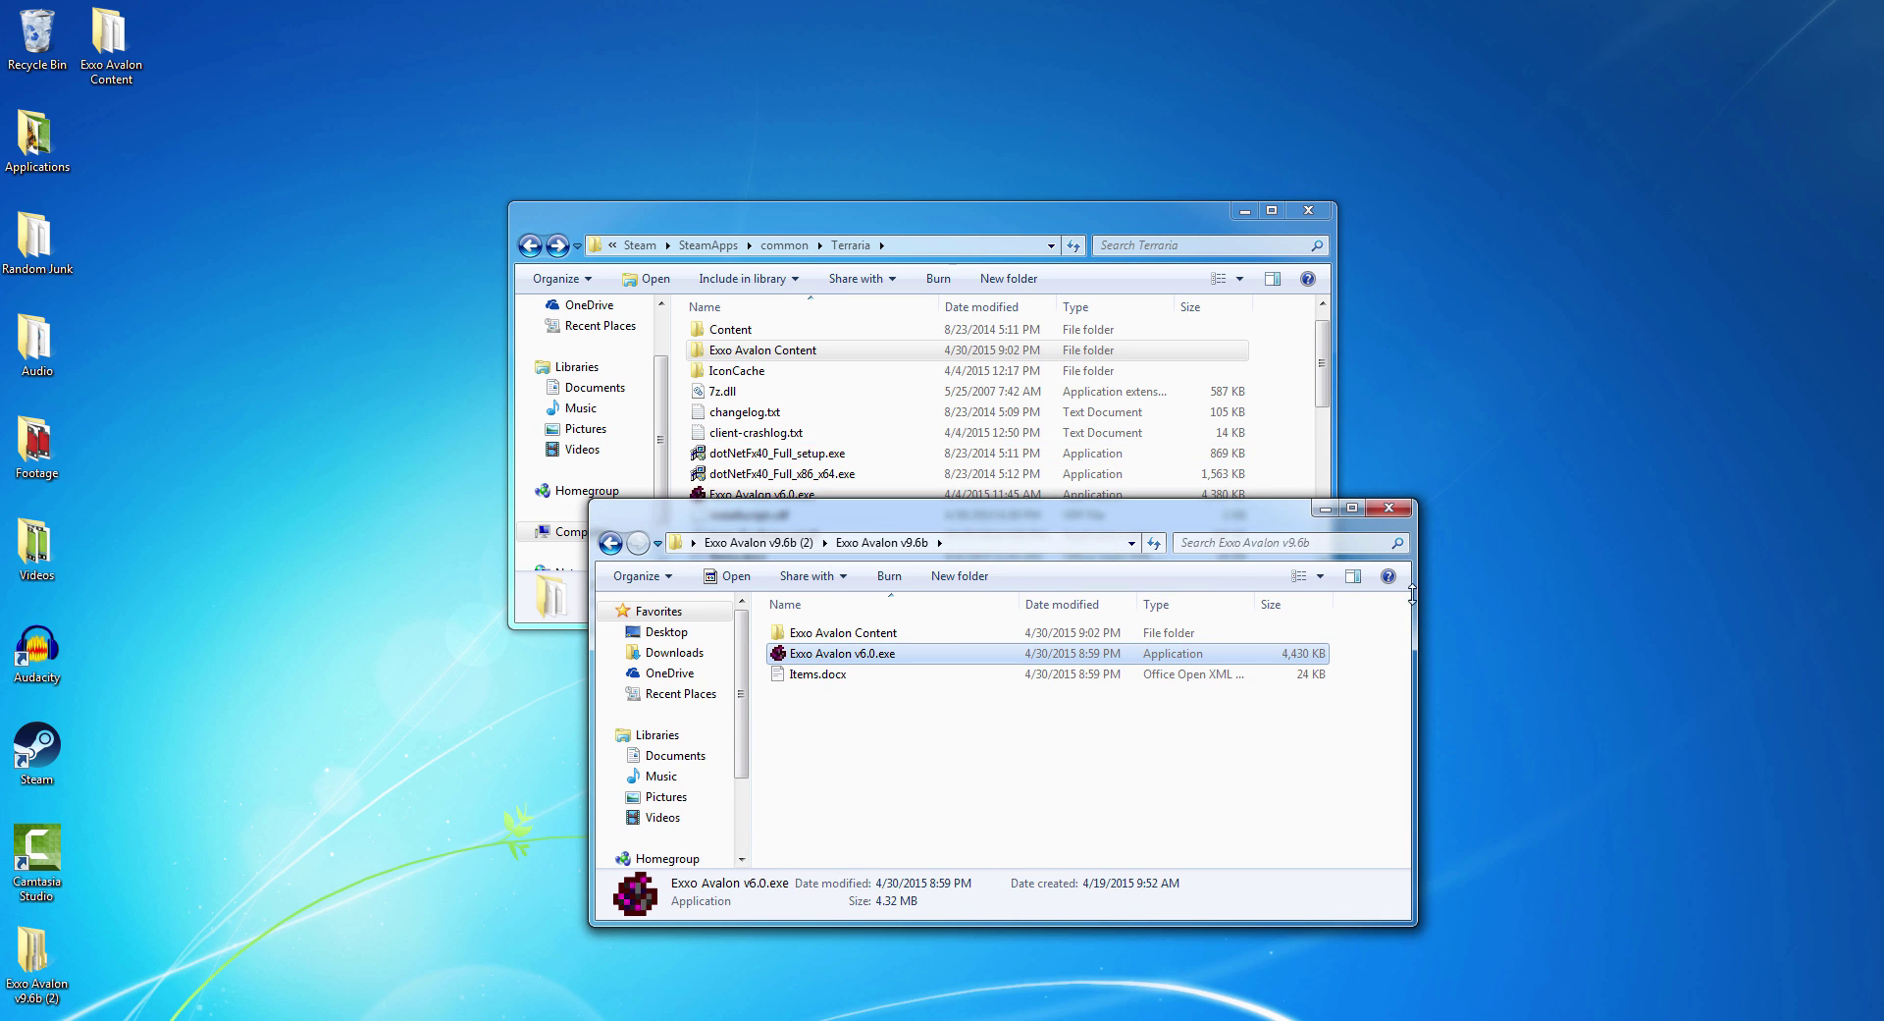
{"action": "left_click", "coordinate": [1389, 507]}
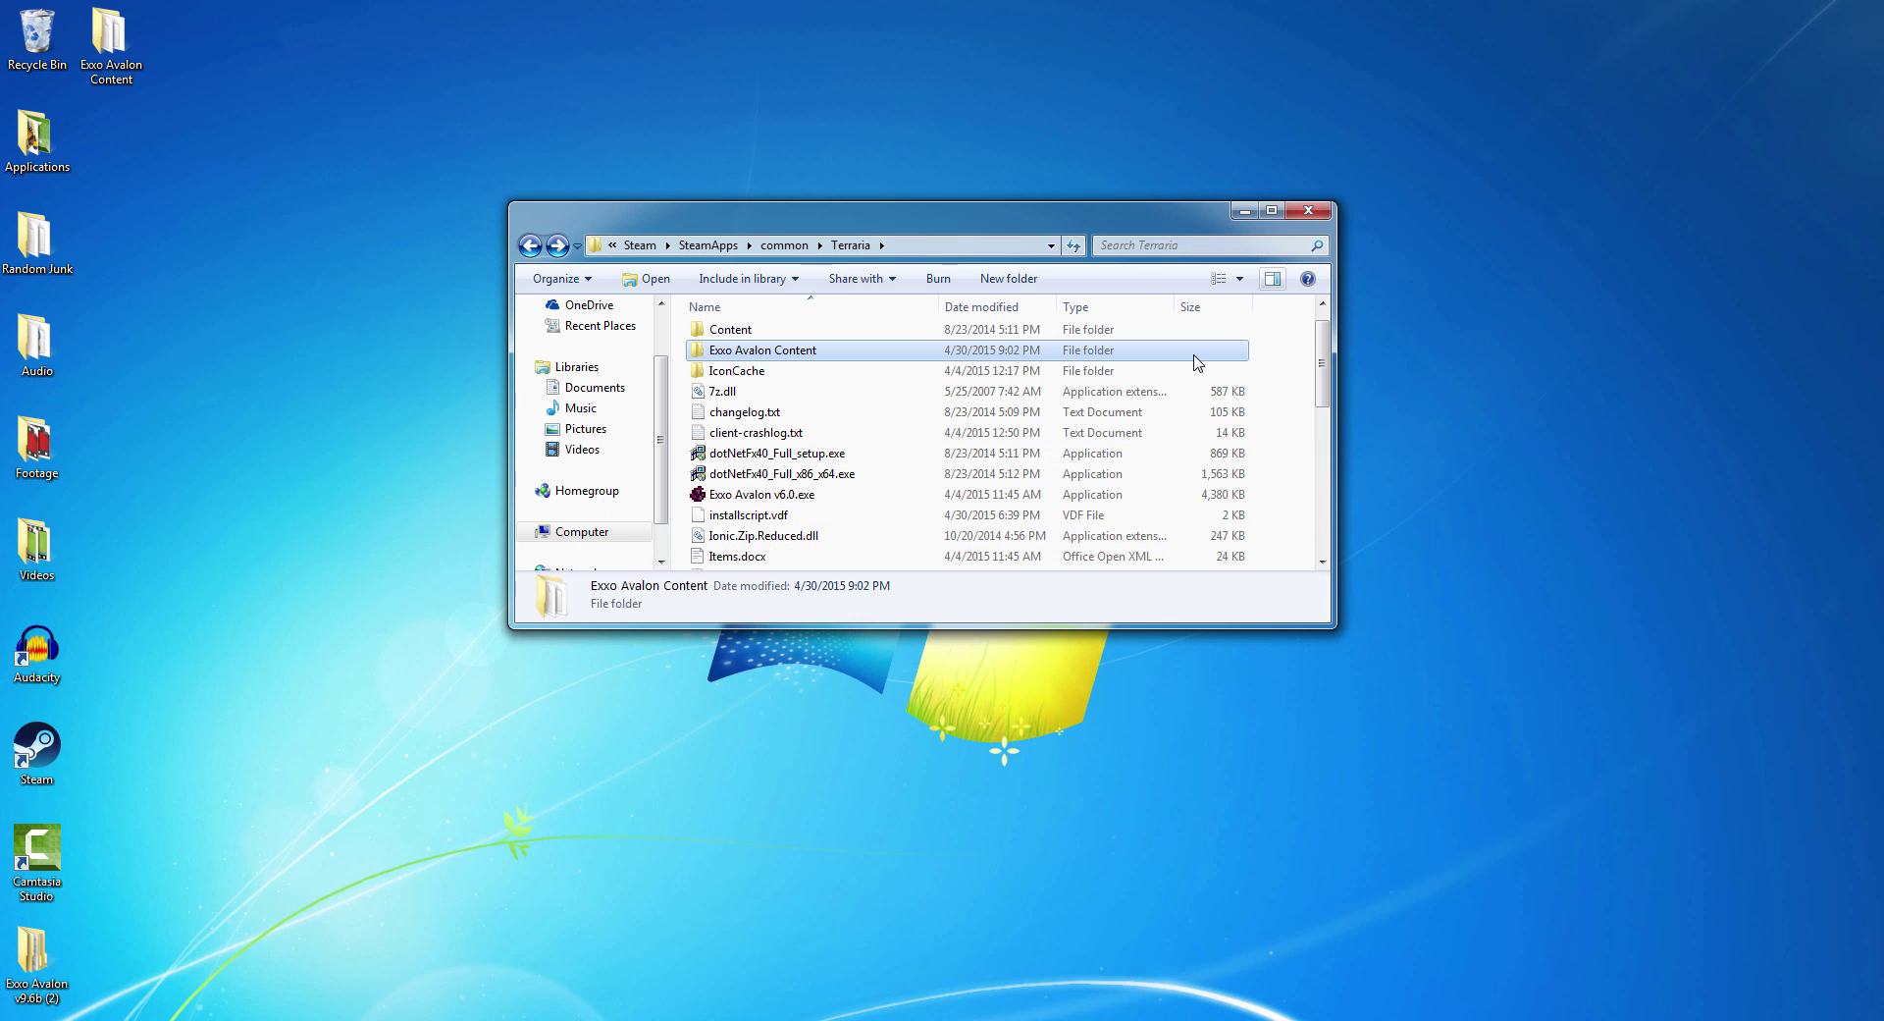
- Check the Terraria folder's contents and close its window
{"action": "scroll", "coordinate": [861, 487], "scroll_direction": "up", "scroll_amount": 1}
{"action": "scroll", "coordinate": [862, 488], "scroll_direction": "down", "scroll_amount": 4}
{"action": "scroll", "coordinate": [861, 488], "scroll_direction": "up", "scroll_amount": 3}
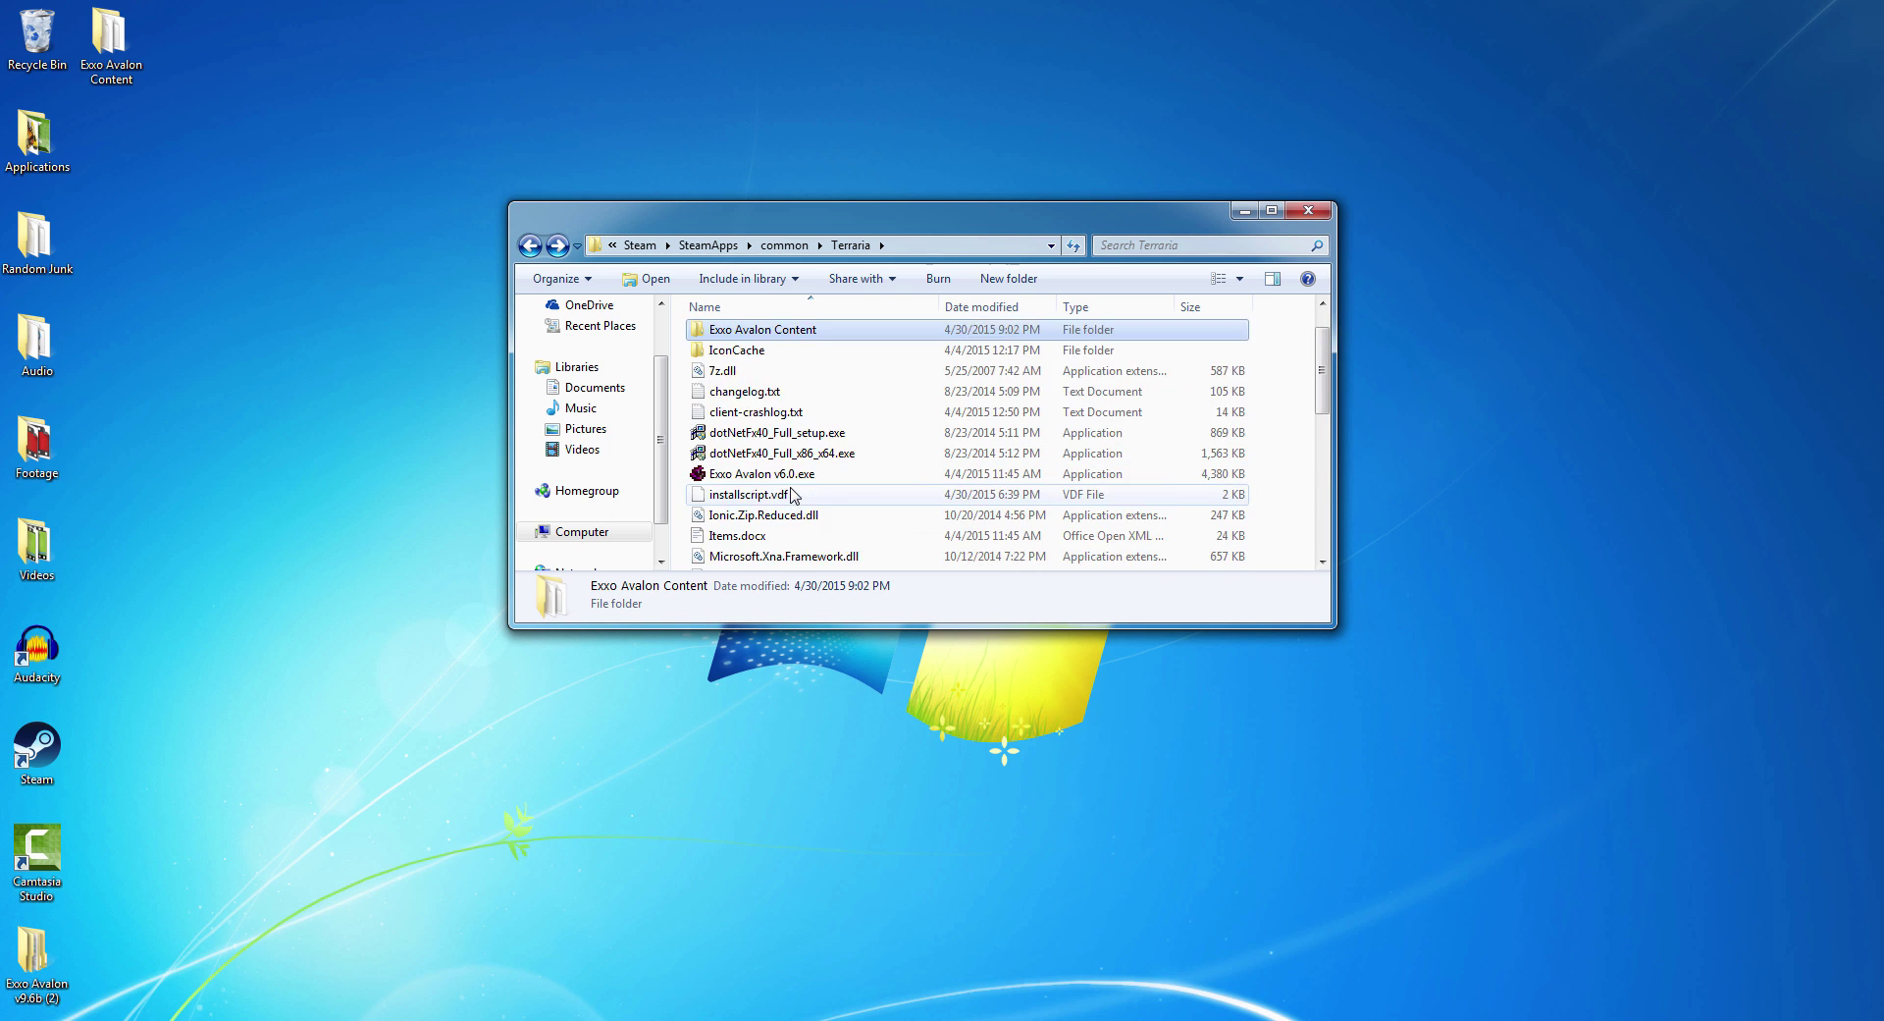
{"action": "scroll", "coordinate": [862, 488], "scroll_direction": "up", "scroll_amount": 1}
{"action": "left_click", "coordinate": [1308, 210]}
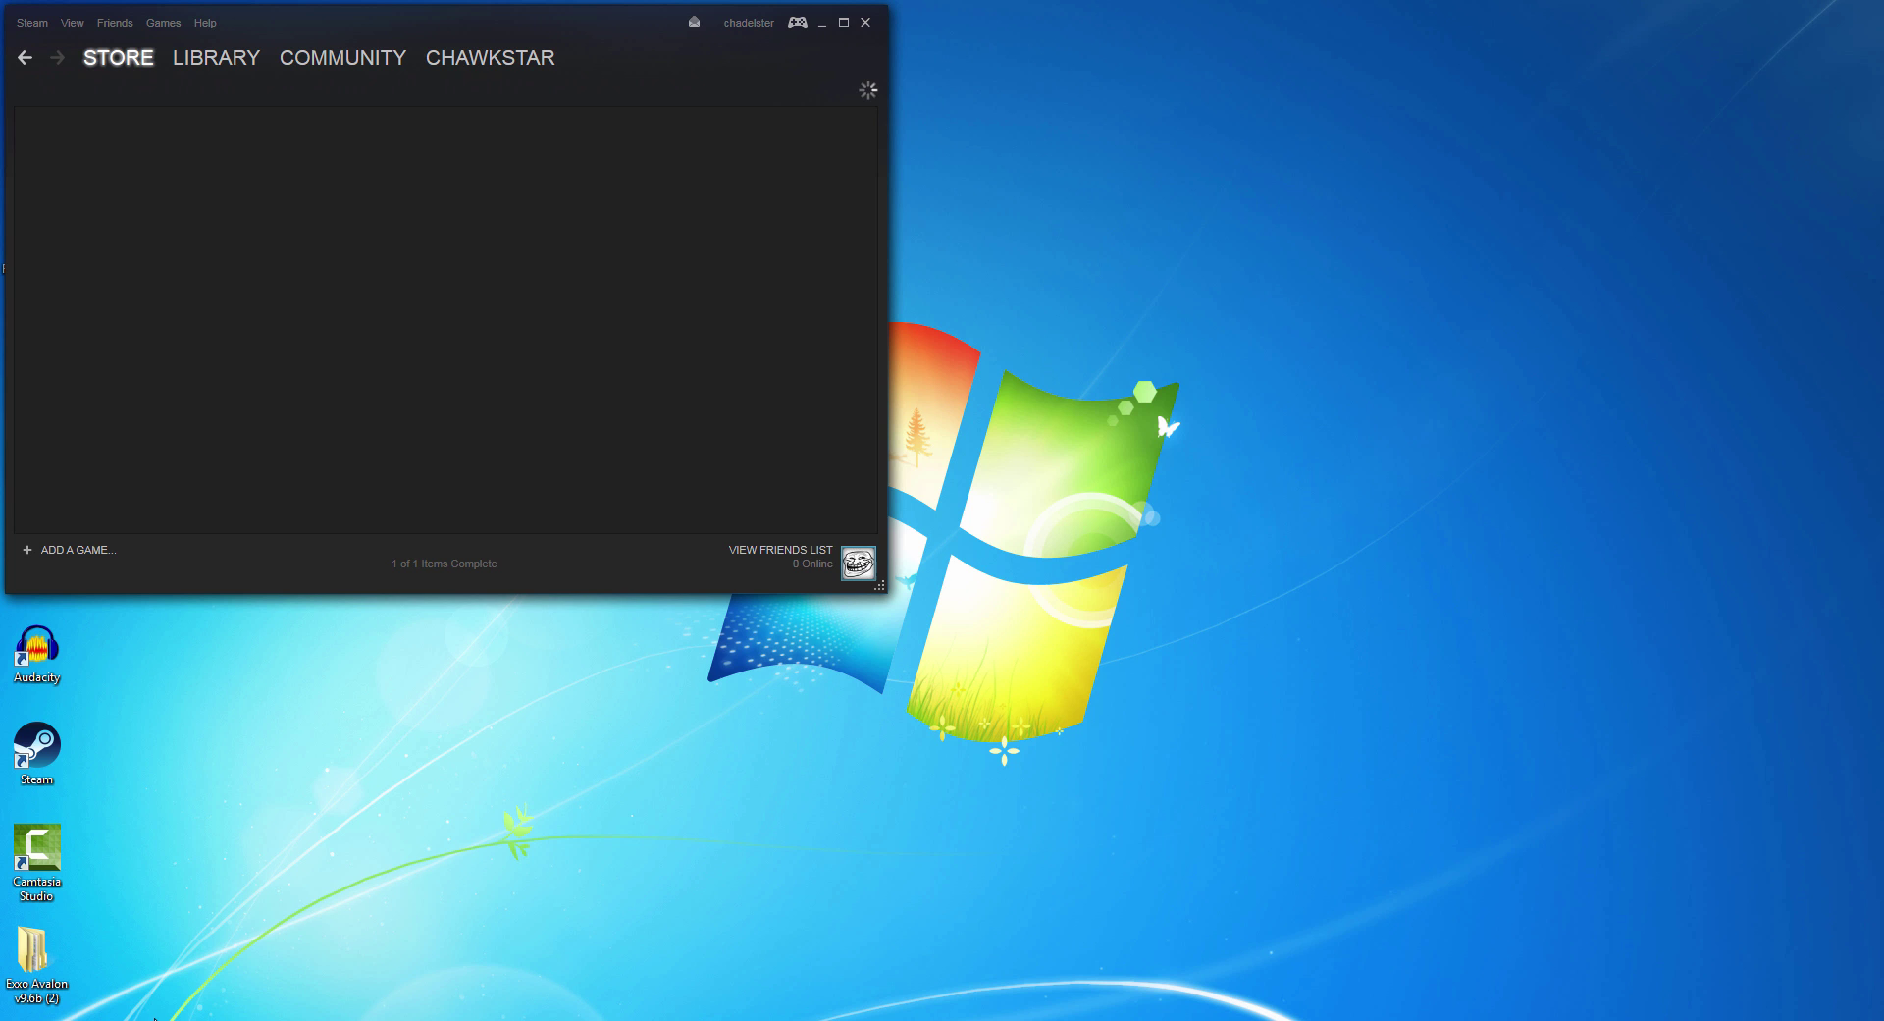
- Start Terraria from the Steam games library
{"action": "left_click_drag", "start_coordinate": [550, 32], "coordinate": [1129, 182]}
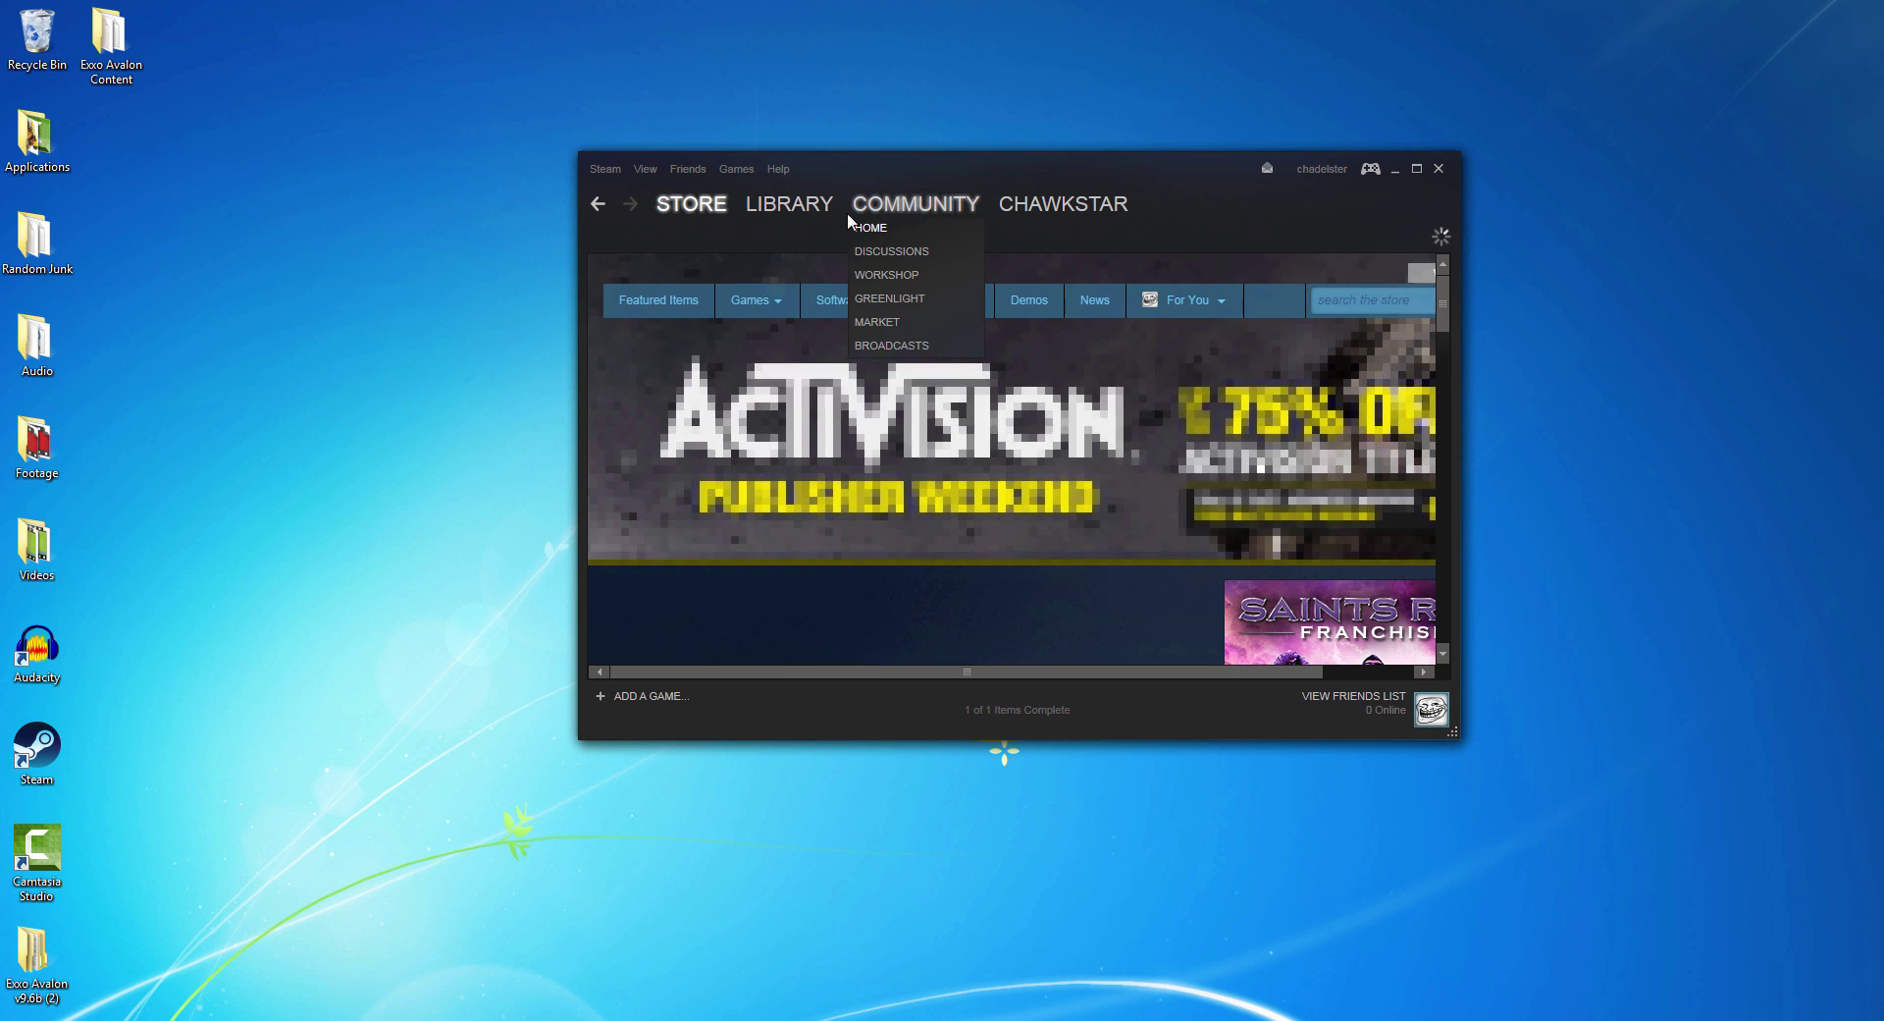
{"action": "left_click", "coordinate": [788, 206]}
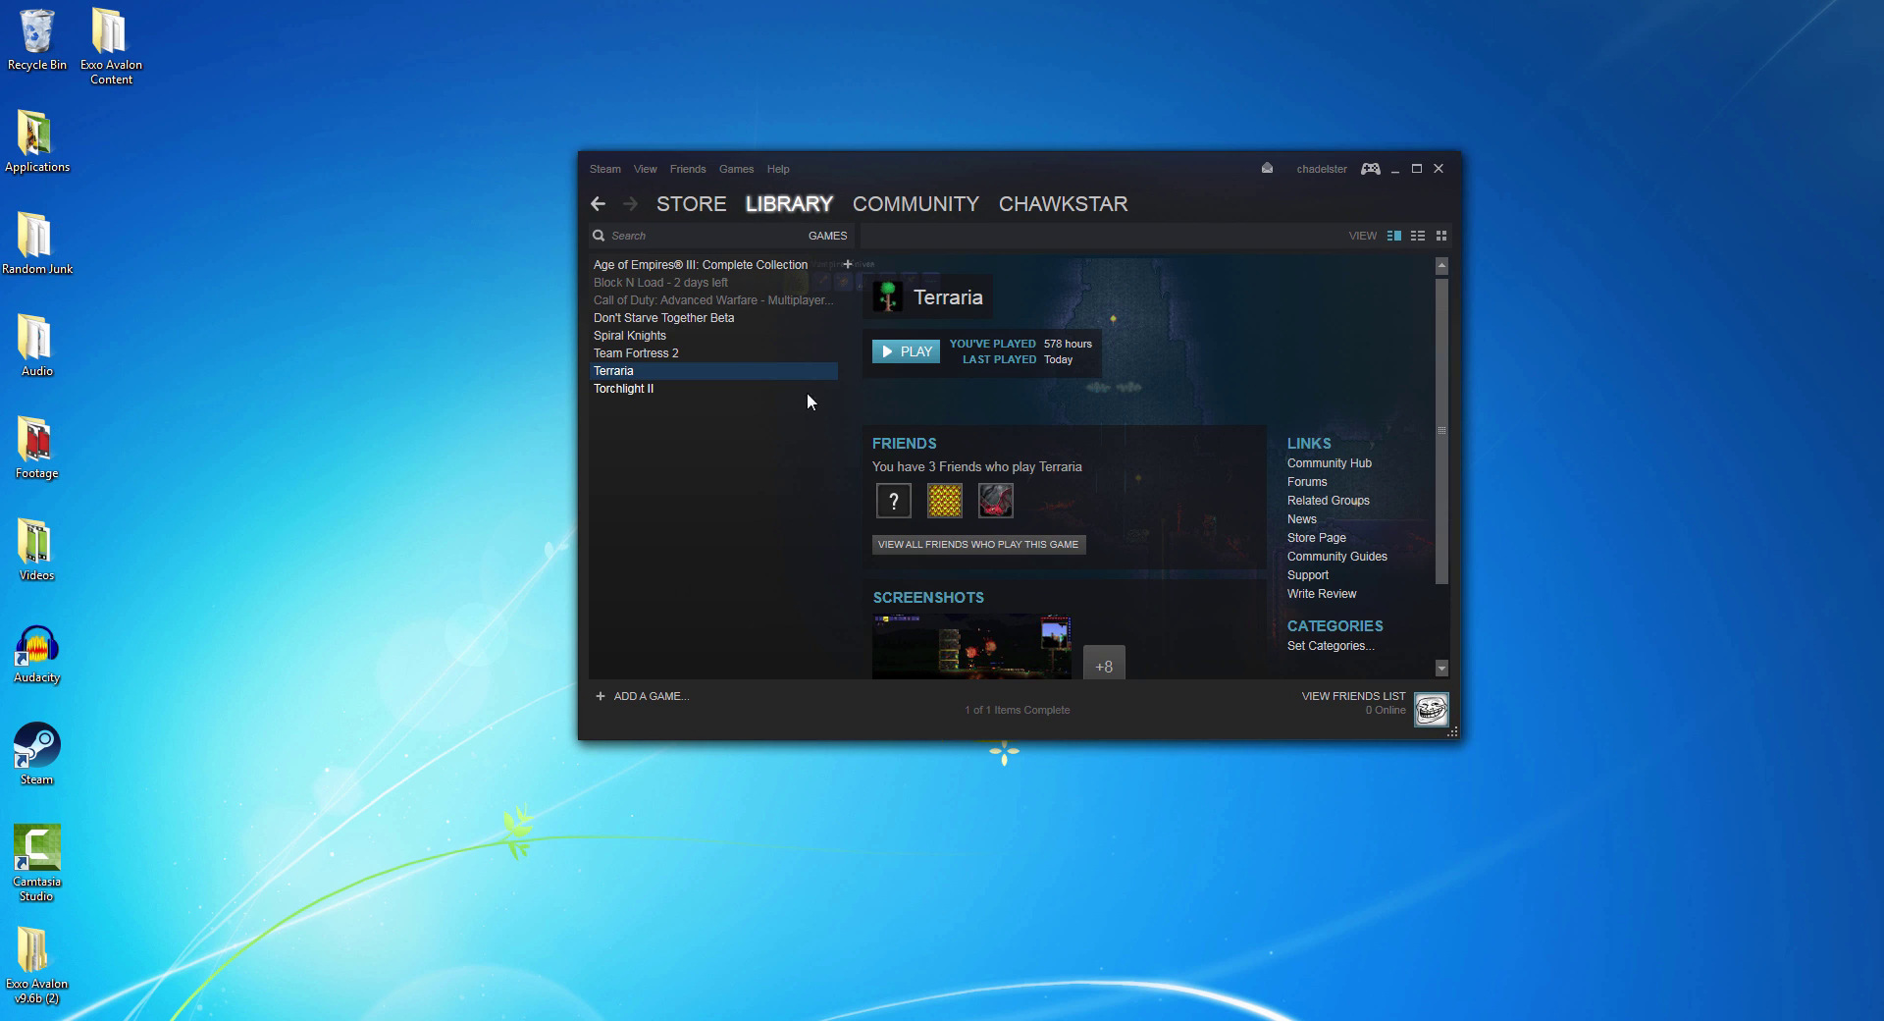
{"action": "left_click", "coordinate": [910, 353]}
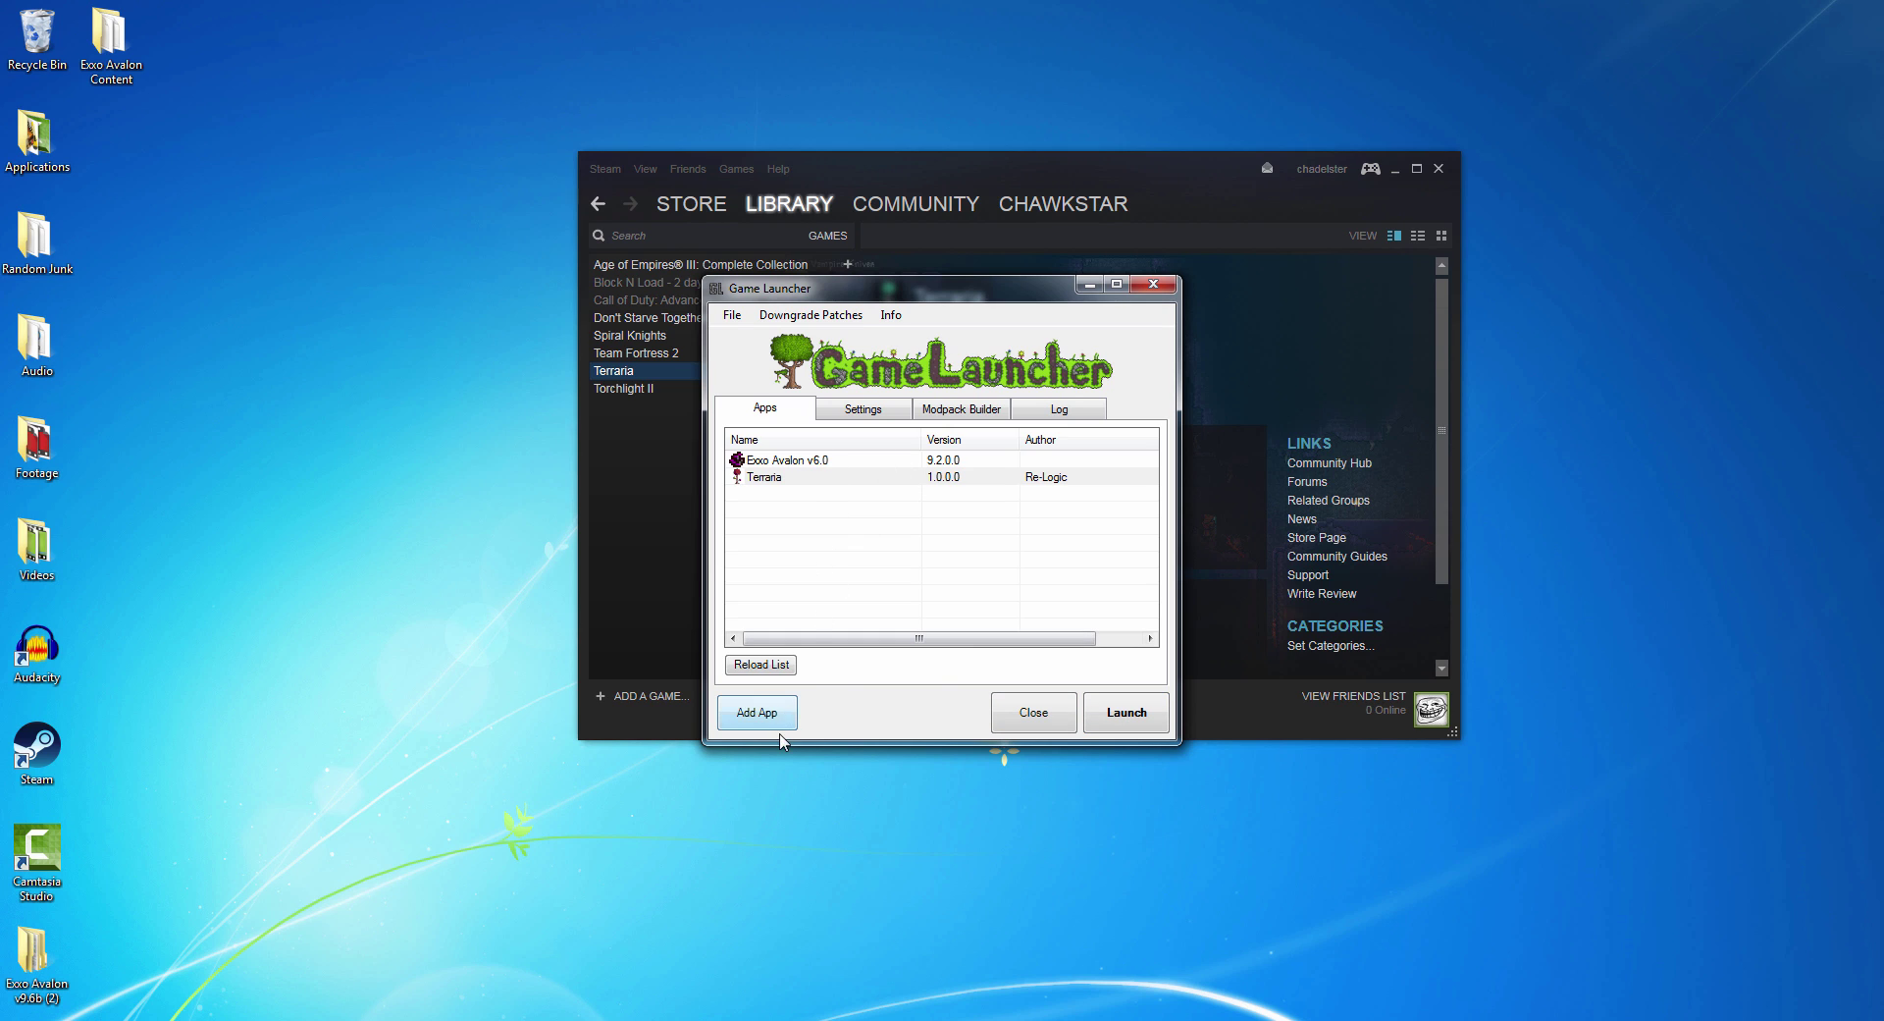
- Open the Exxo Avalon entry's edit form, then close it and a stray new-app form
{"action": "right_click", "coordinate": [810, 459]}
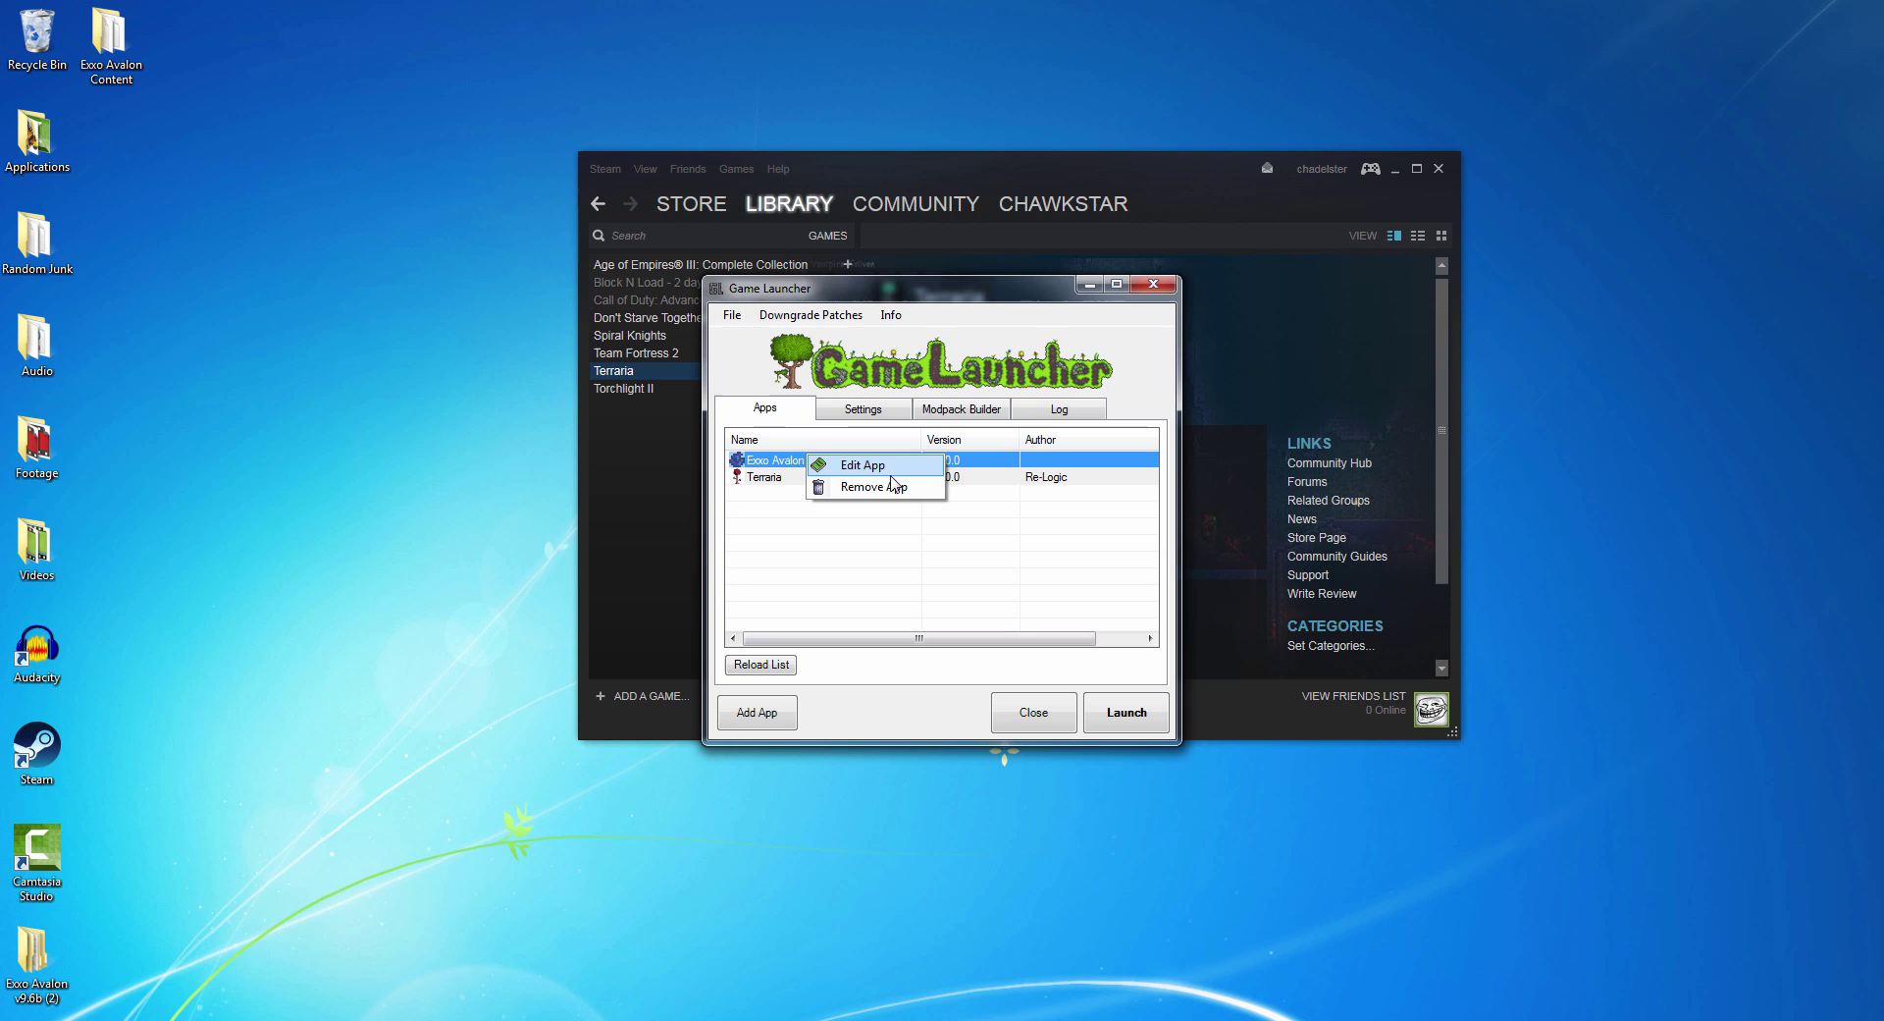
{"action": "left_click", "coordinate": [864, 465]}
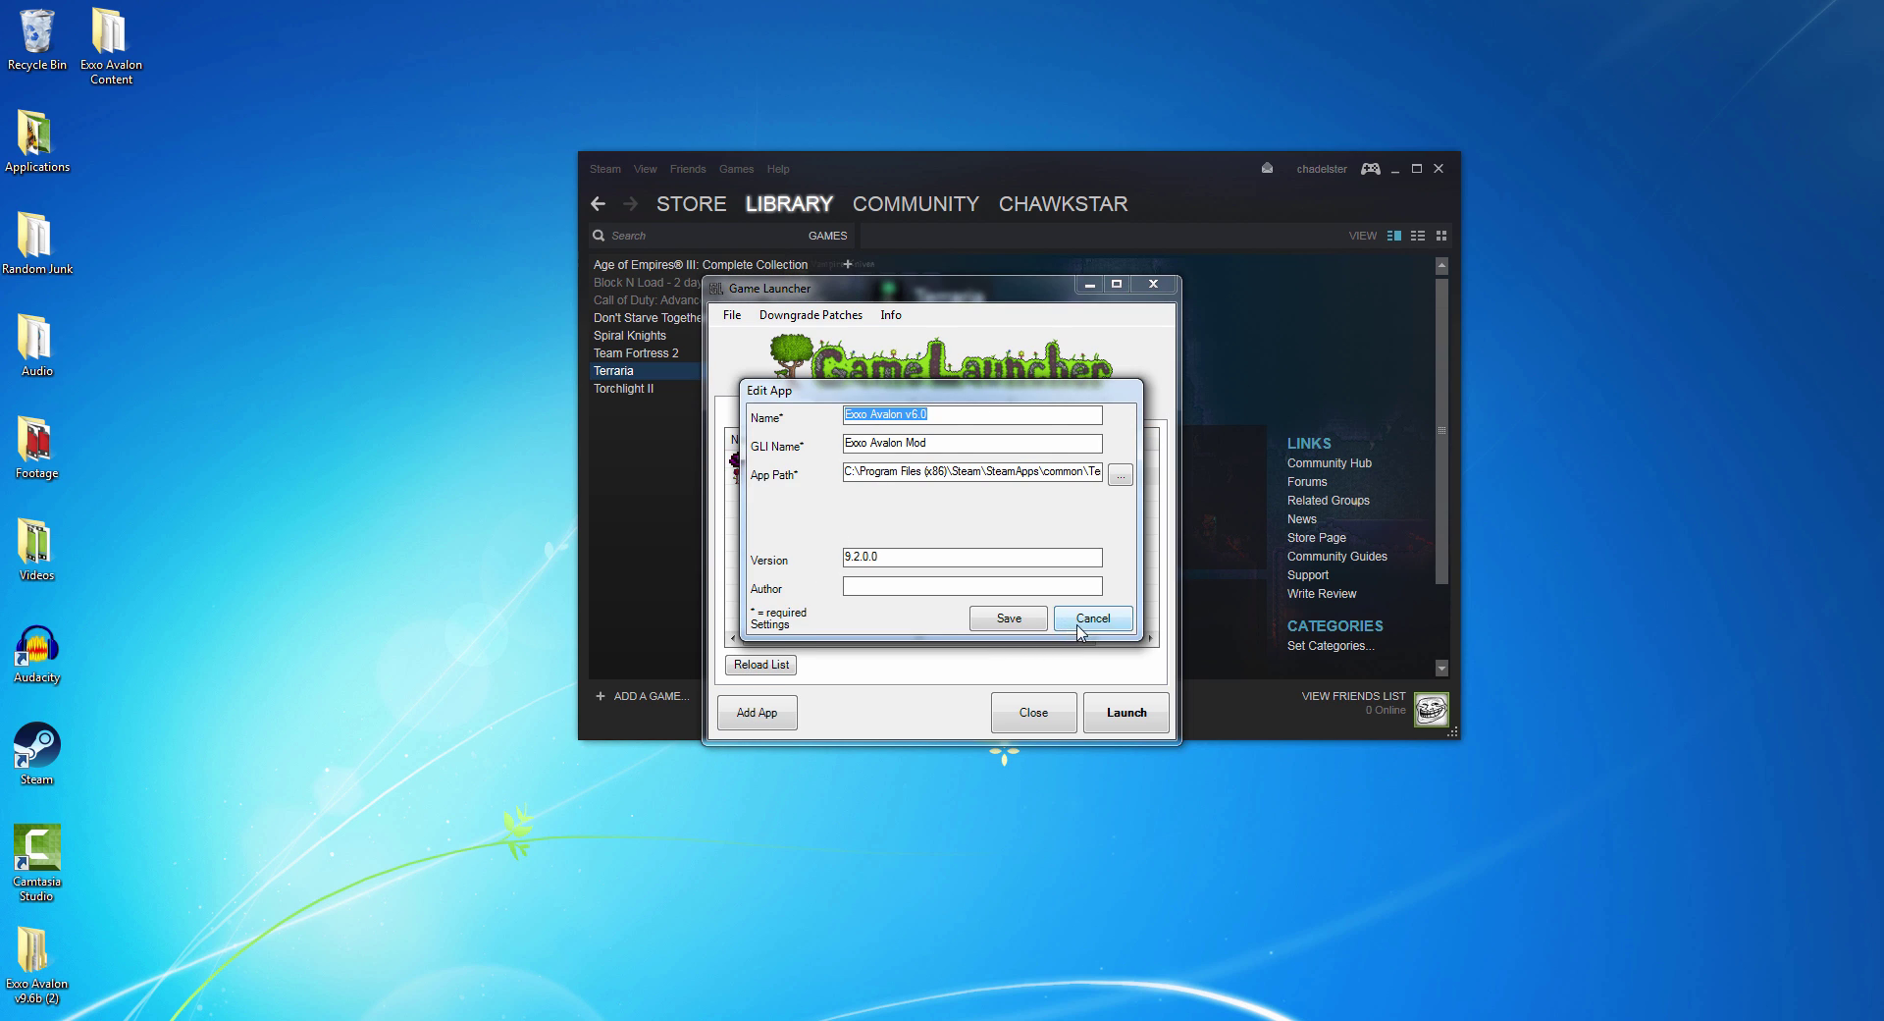
{"action": "left_click", "coordinate": [1080, 627]}
{"action": "left_click", "coordinate": [748, 724]}
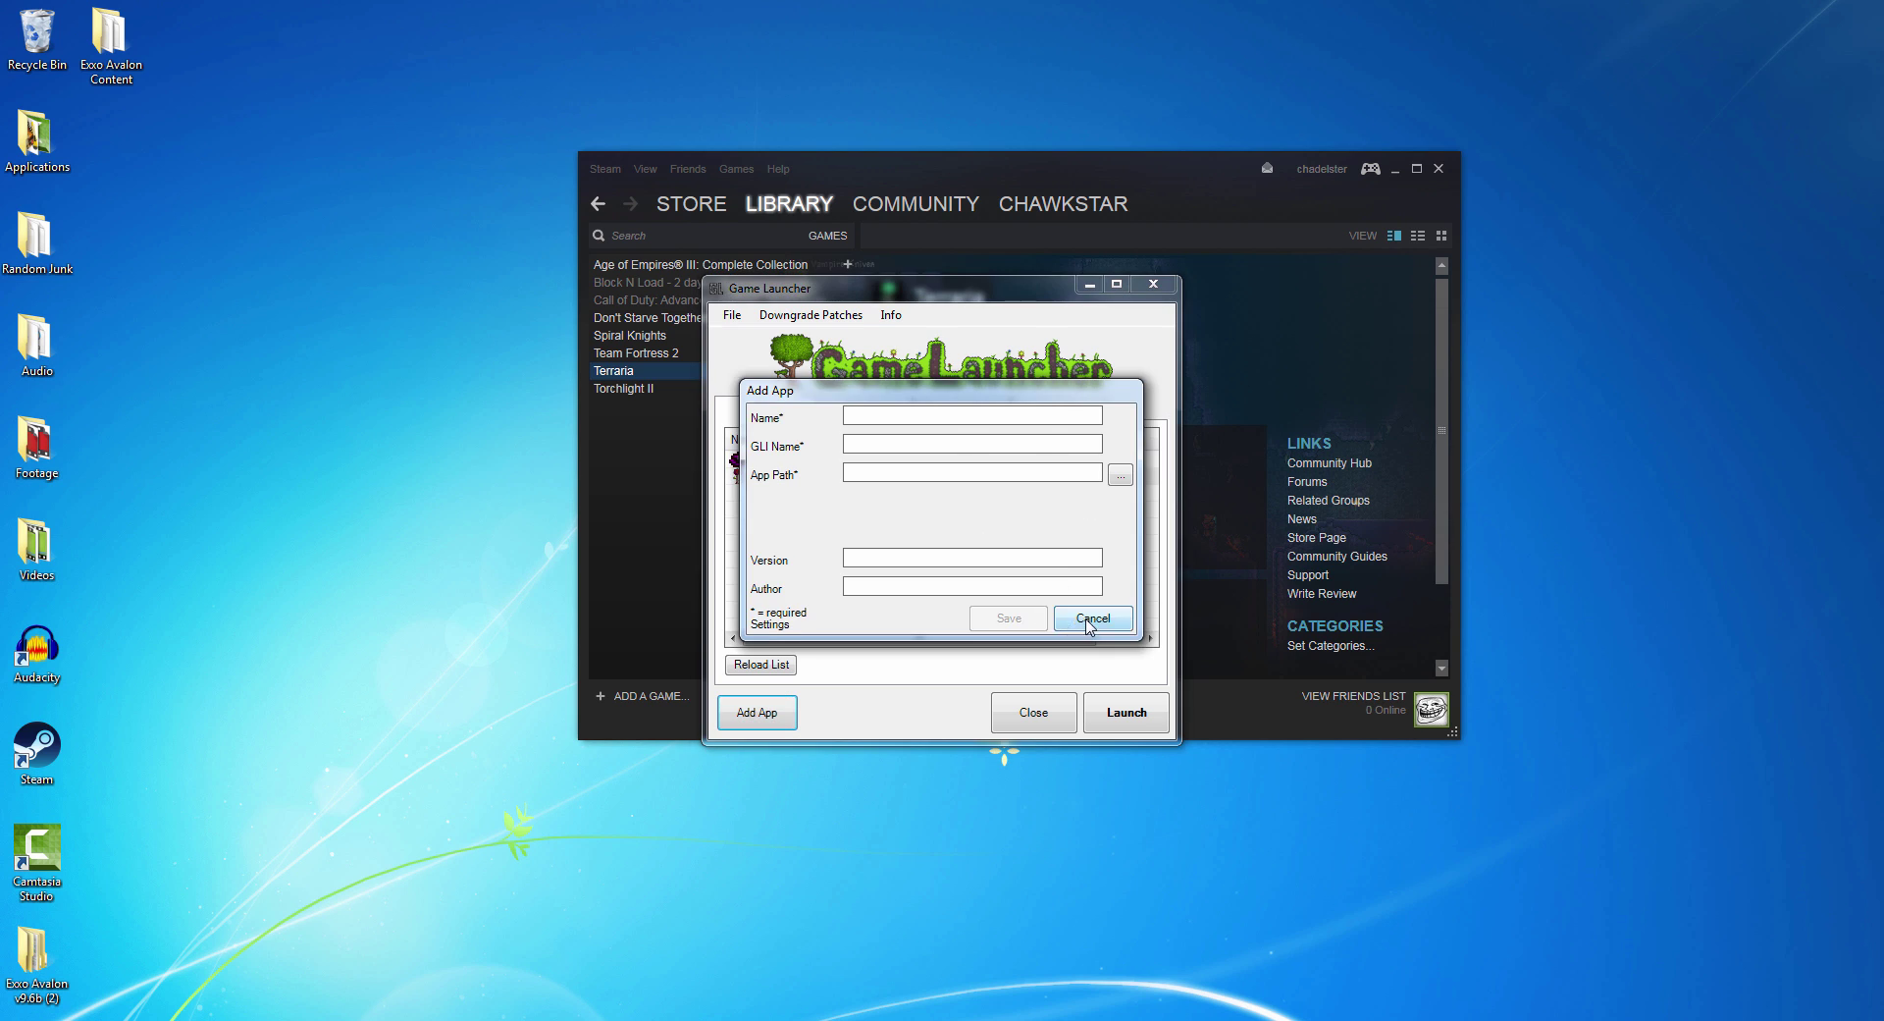
{"action": "left_click", "coordinate": [1089, 626]}
- Reopen the Exxo Avalon edit form and inspect its name fields
{"action": "right_click", "coordinate": [795, 459]}
{"action": "left_click", "coordinate": [830, 491]}
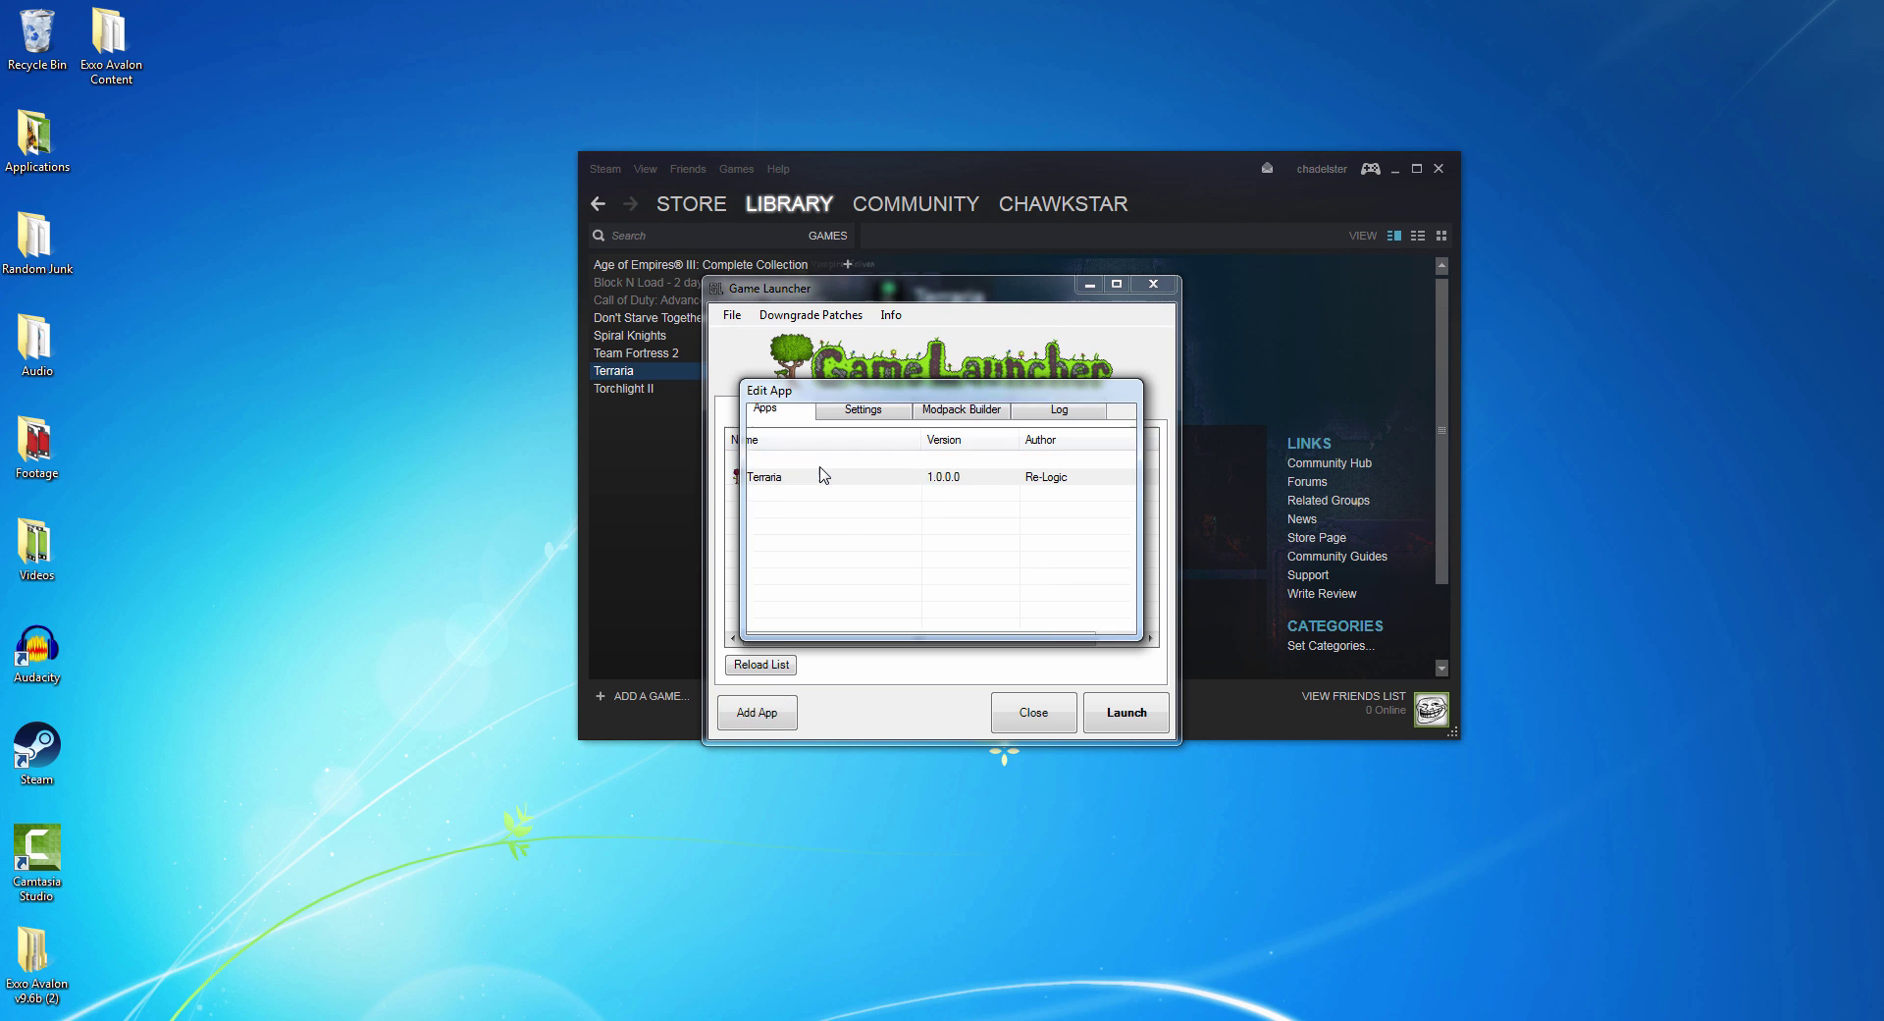
{"action": "left_click", "coordinate": [961, 417]}
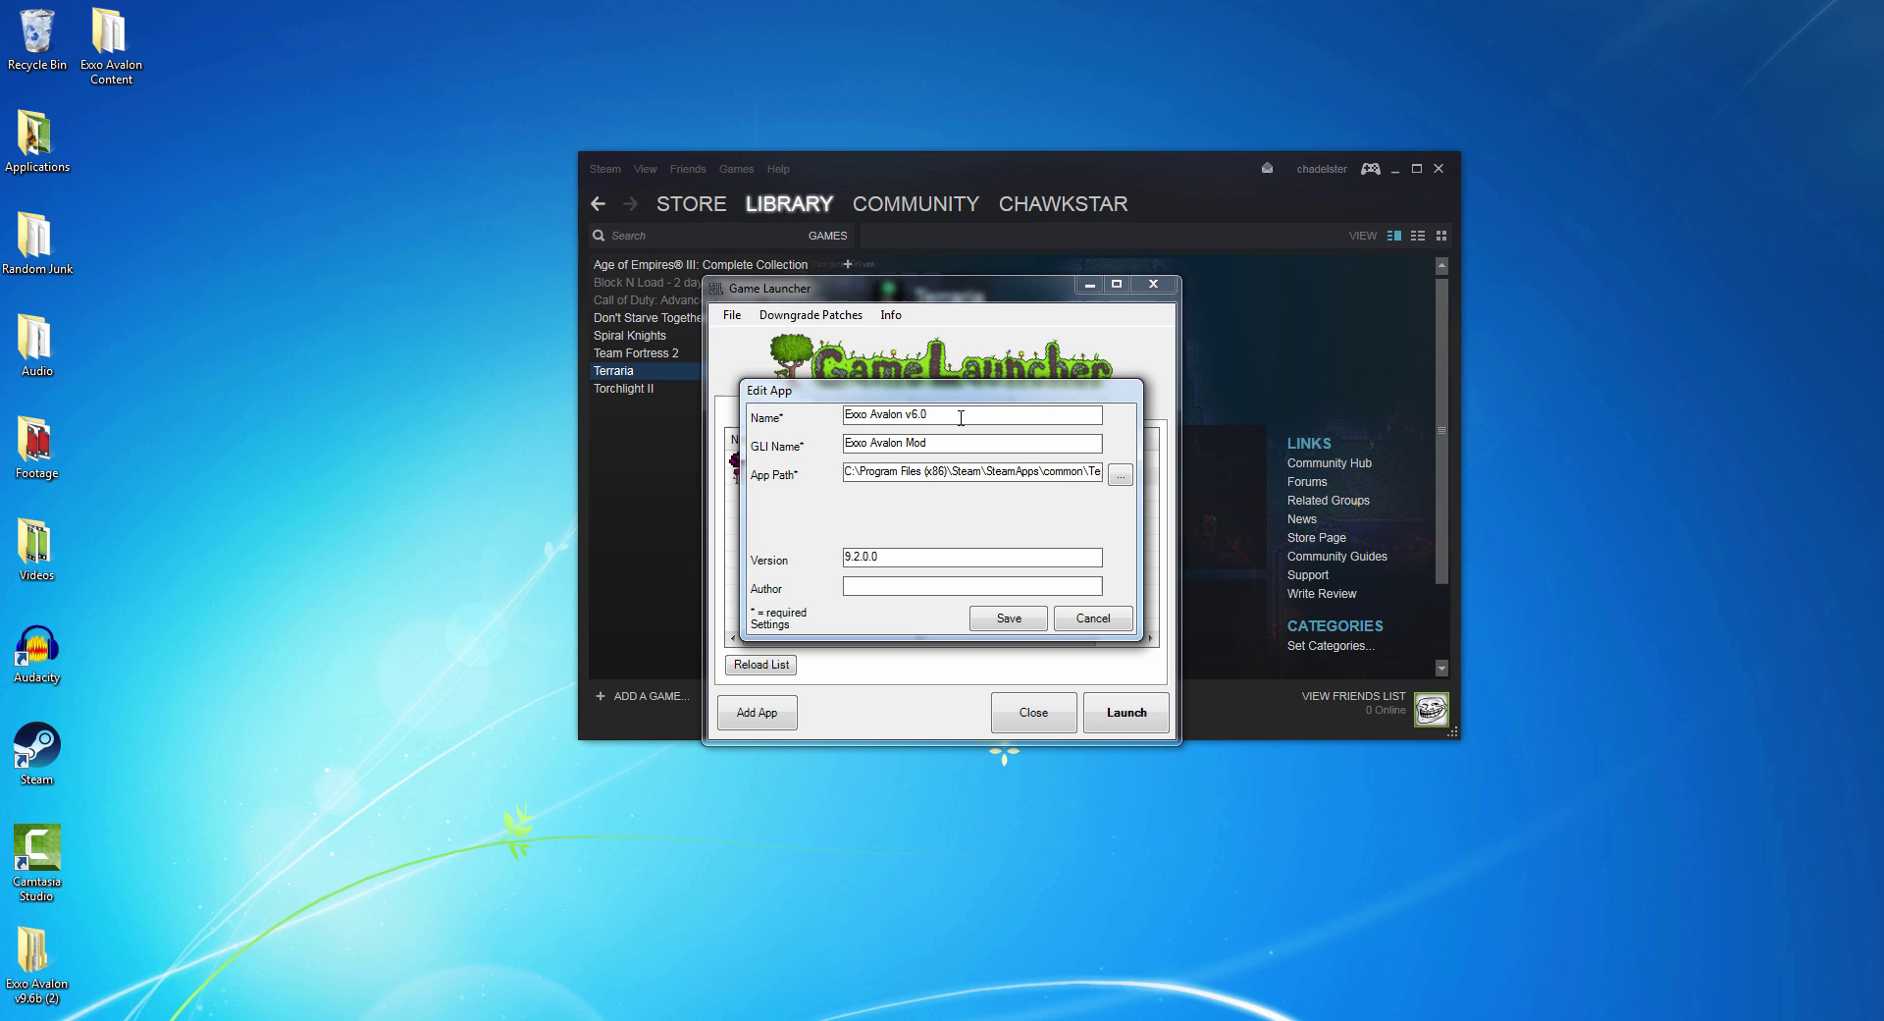
{"action": "left_click_drag", "start_coordinate": [961, 417], "coordinate": [747, 410]}
{"action": "left_click", "coordinate": [953, 411]}
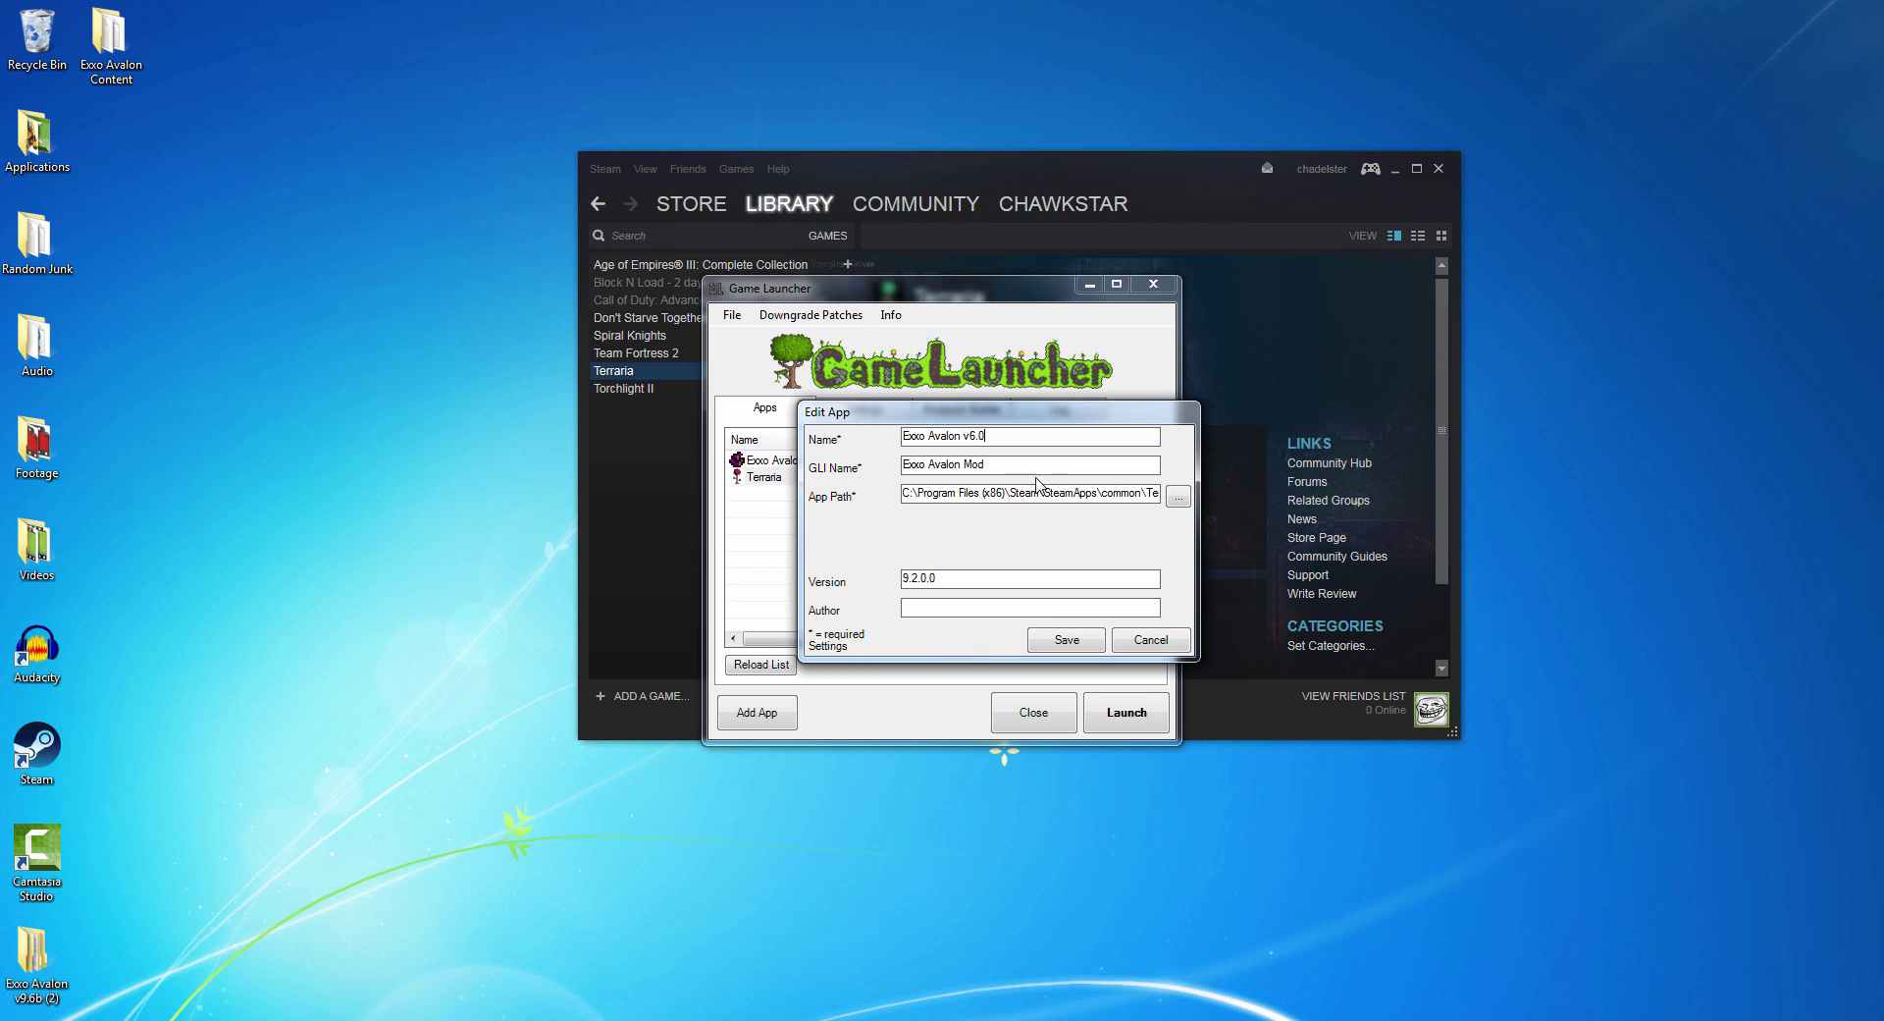
{"action": "left_click_drag", "start_coordinate": [1047, 461], "coordinate": [902, 464]}
{"action": "double_click", "coordinate": [1024, 463]}
{"action": "left_click_drag", "start_coordinate": [986, 435], "coordinate": [922, 436]}
{"action": "left_click", "coordinate": [931, 464]}
{"action": "left_click_drag", "start_coordinate": [1008, 469], "coordinate": [833, 498]}
- Set the App Path to Exxo Avalon v6.0.exe and save, overwriting the existing entry
{"action": "left_click", "coordinate": [1178, 499]}
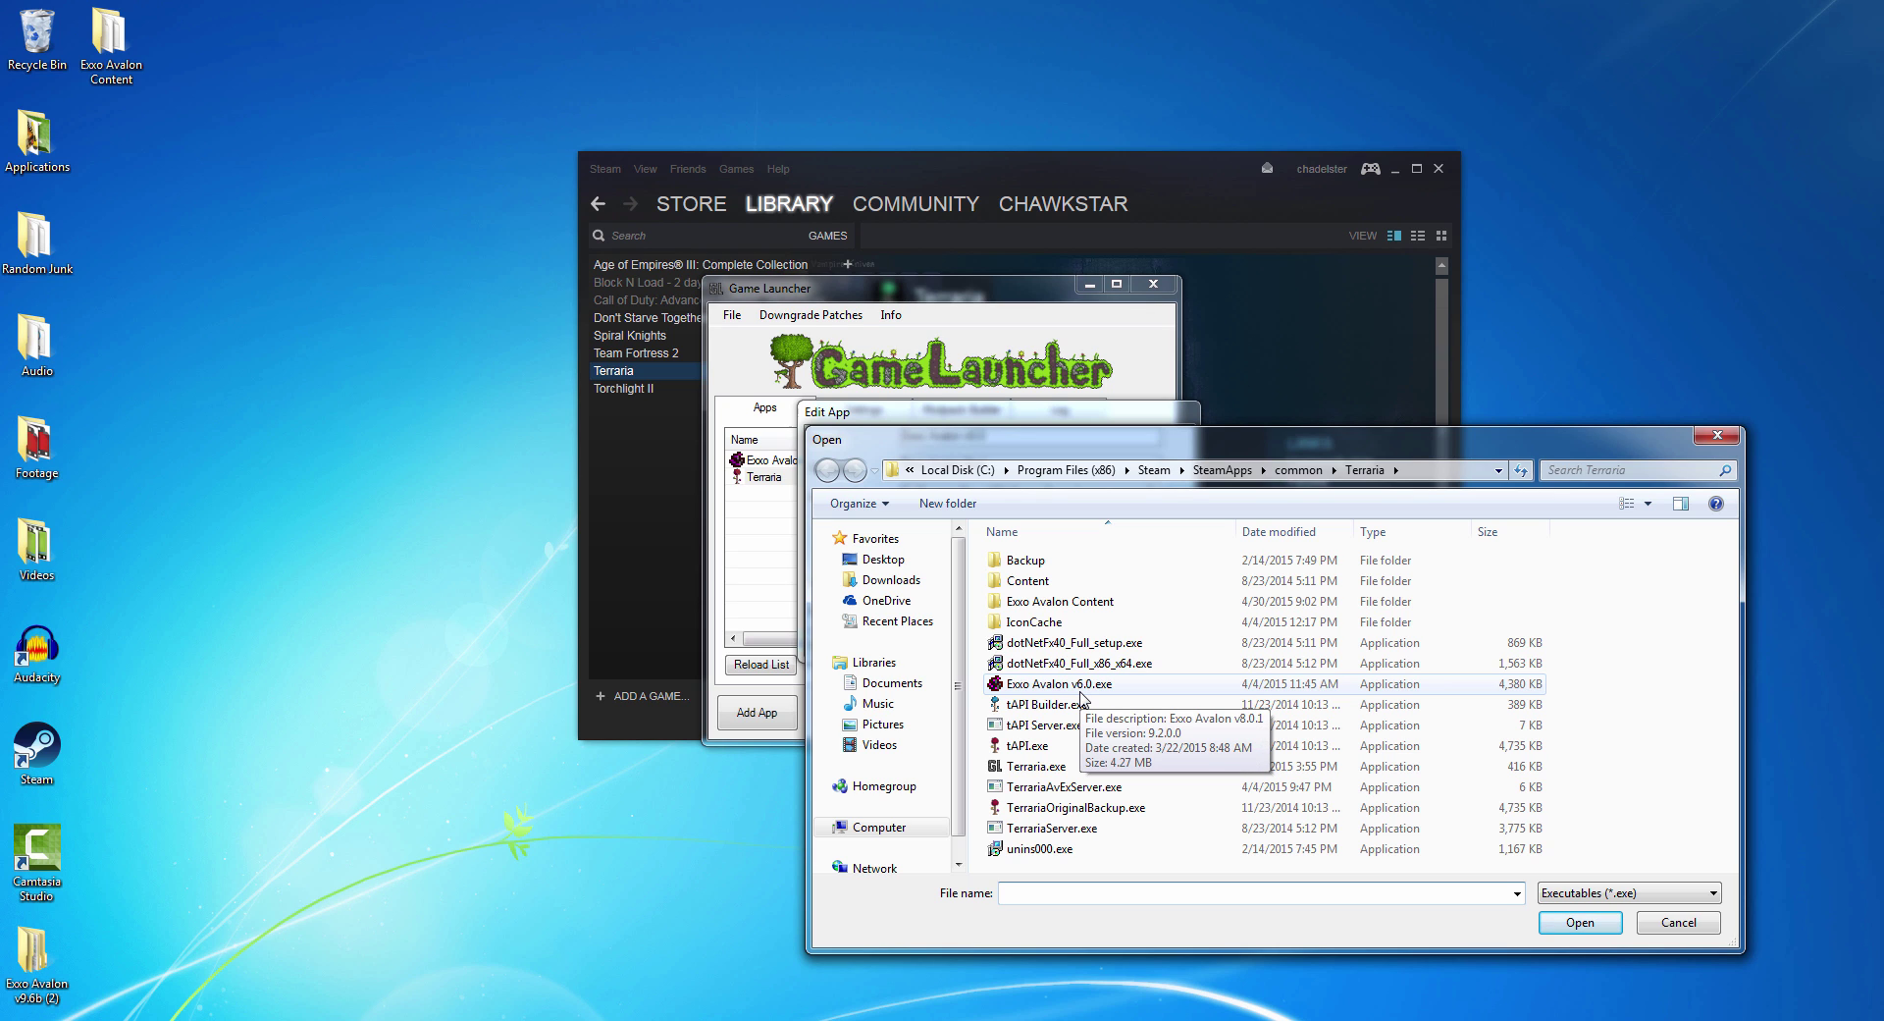
{"action": "double_click", "coordinate": [1059, 684]}
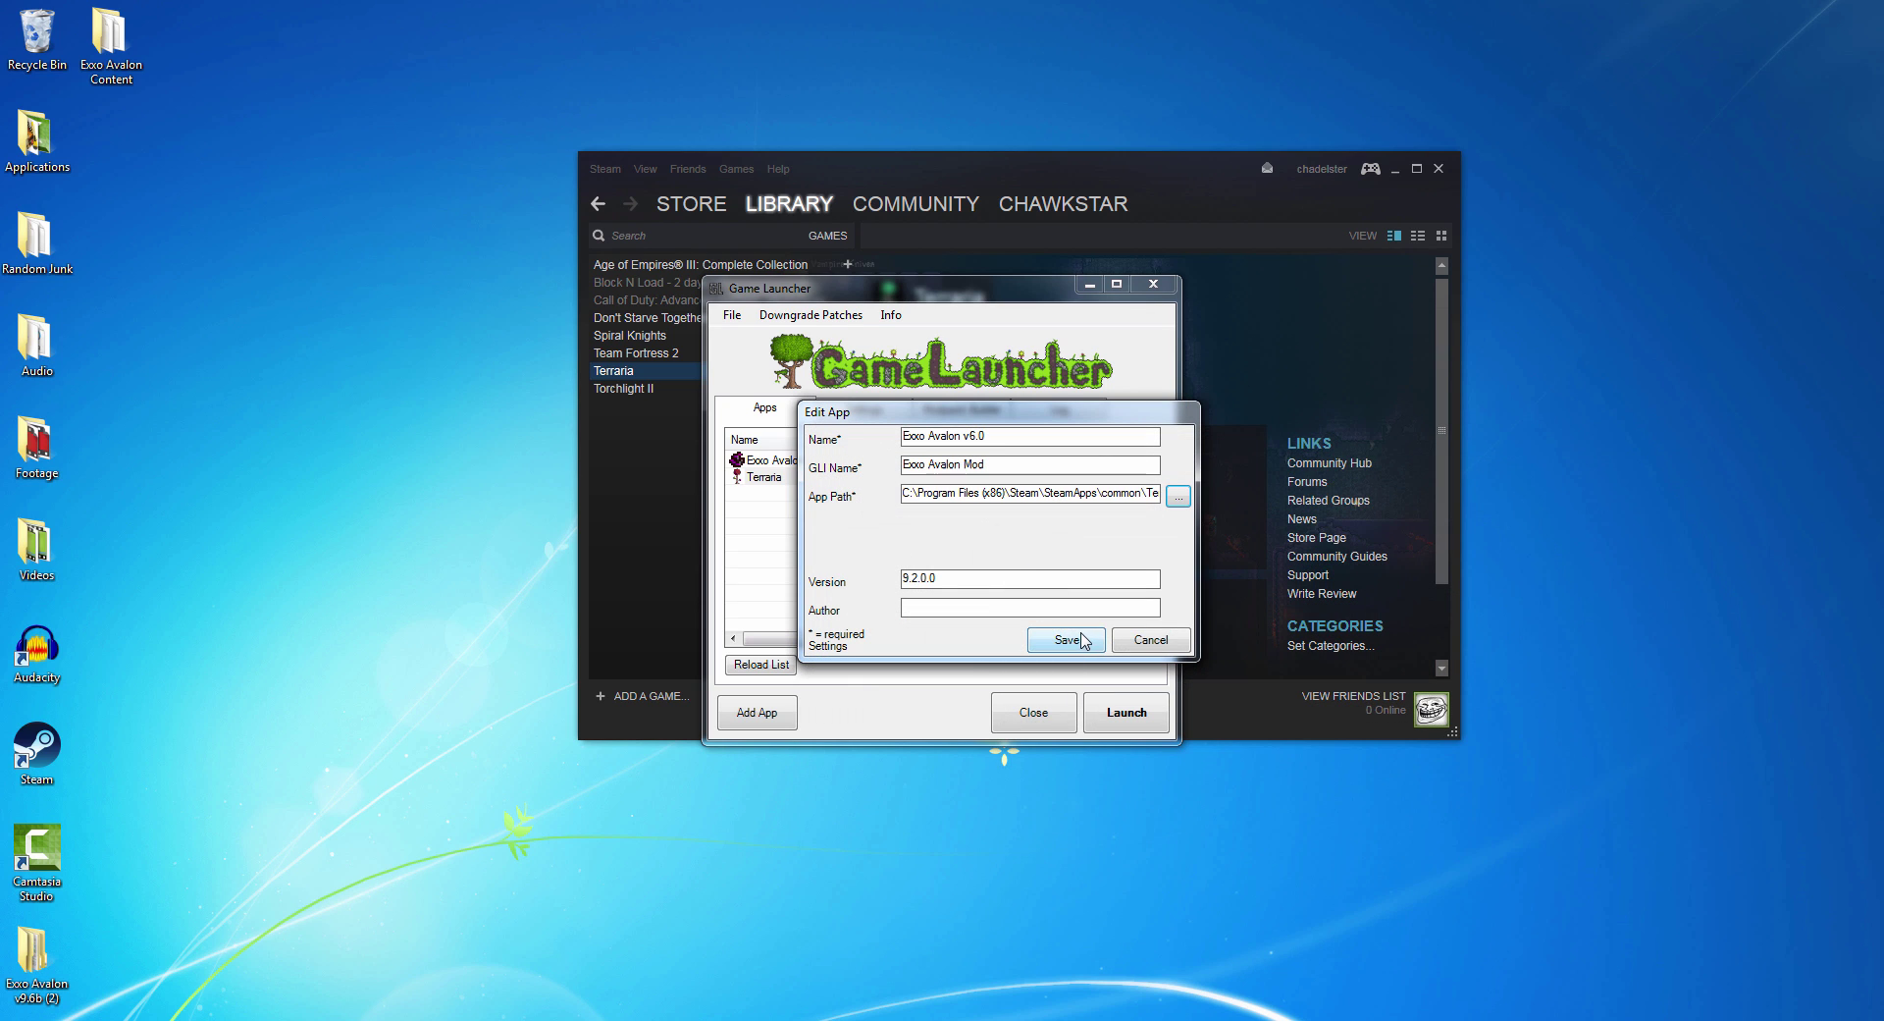
{"action": "left_click", "coordinate": [1067, 643]}
{"action": "left_click", "coordinate": [948, 590]}
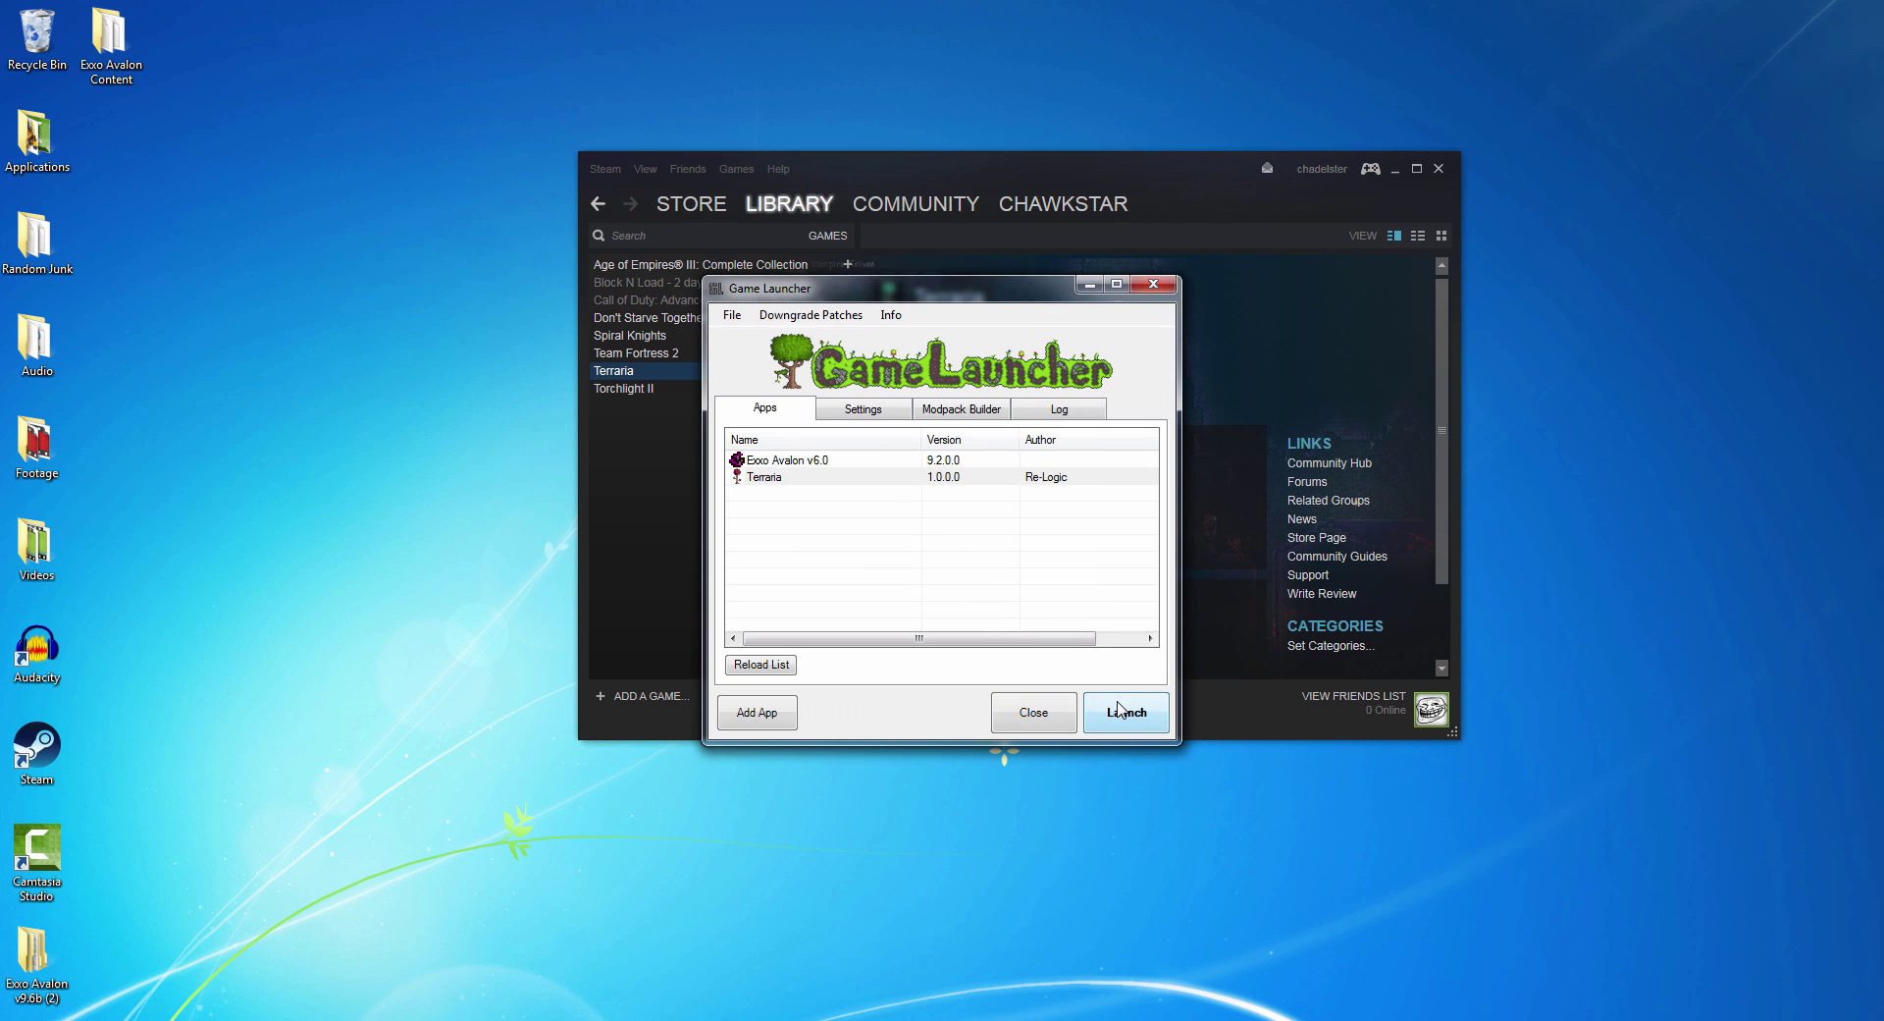
- Launch Exxo Avalon v6.0 from Game Launcher and close the Steam window
{"action": "left_click", "coordinate": [1120, 709]}
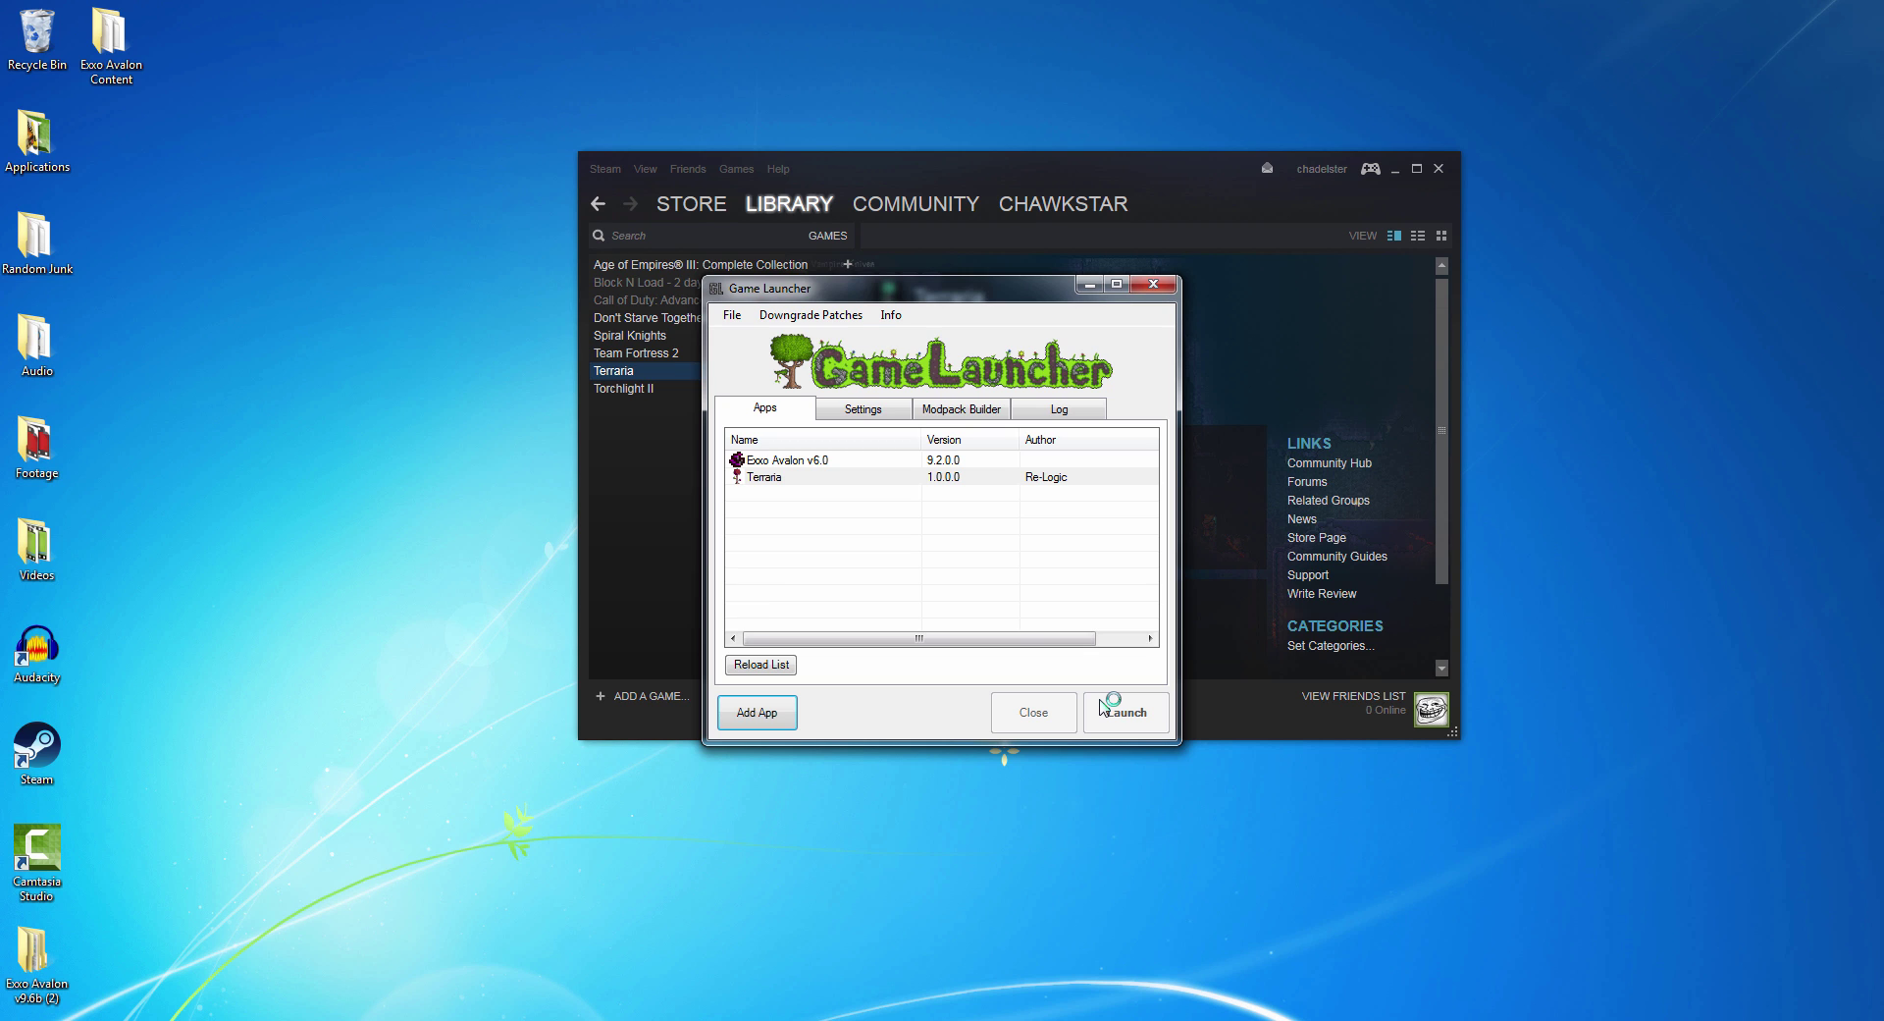
{"action": "left_click", "coordinate": [1439, 168]}
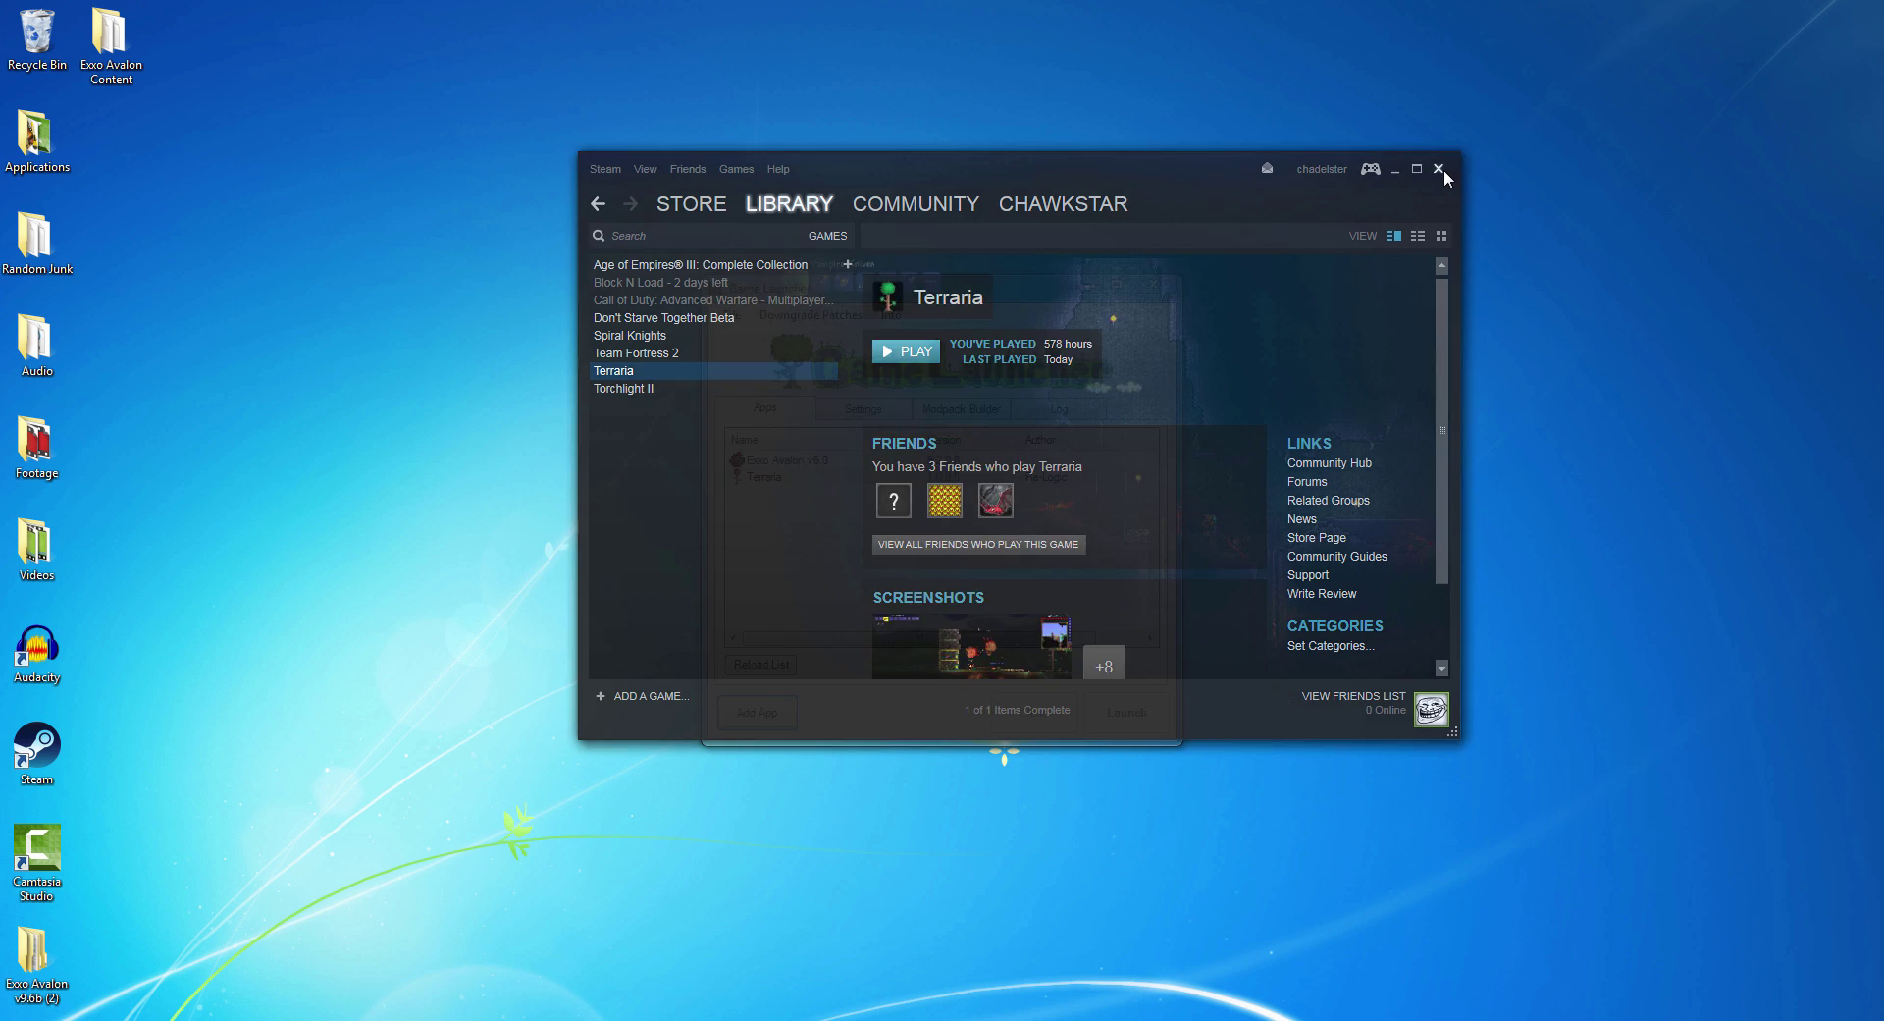
{"action": "left_click_drag", "start_coordinate": [1453, 153], "coordinate": [586, 807]}
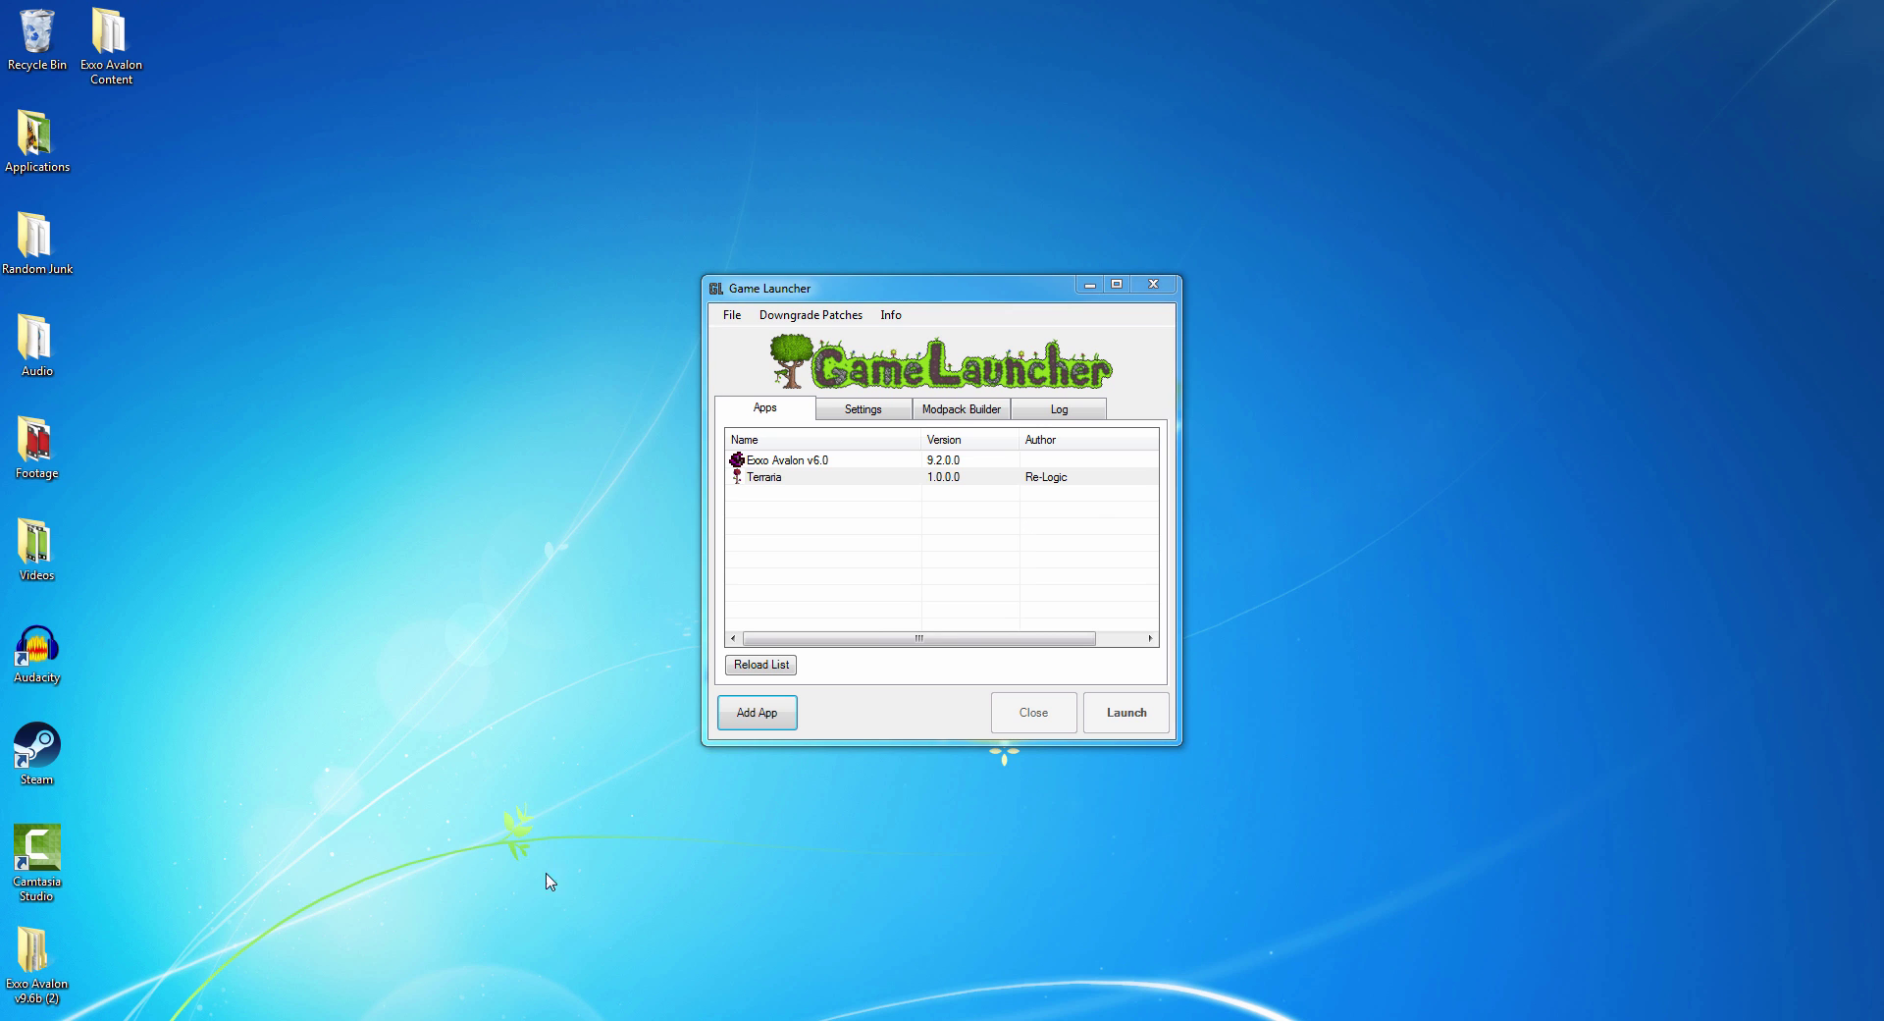
{"action": "left_click_drag", "start_coordinate": [637, 790], "coordinate": [1401, 201]}
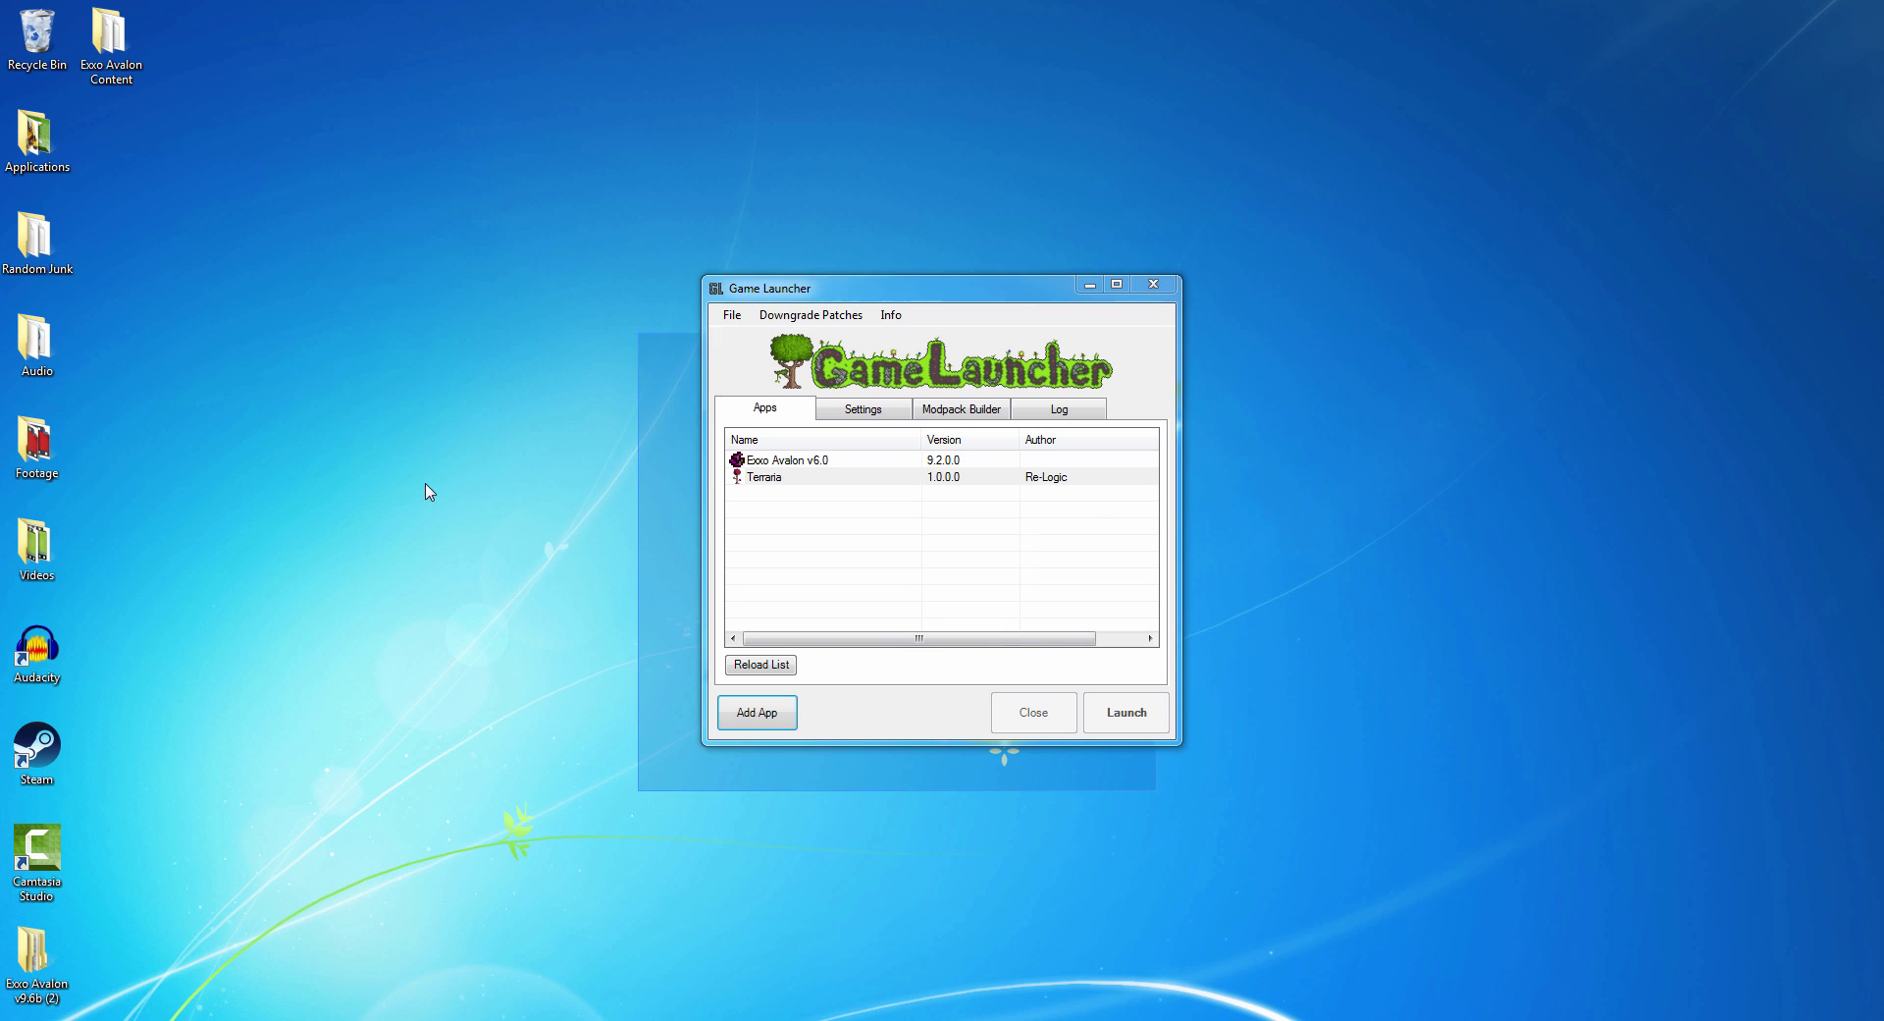